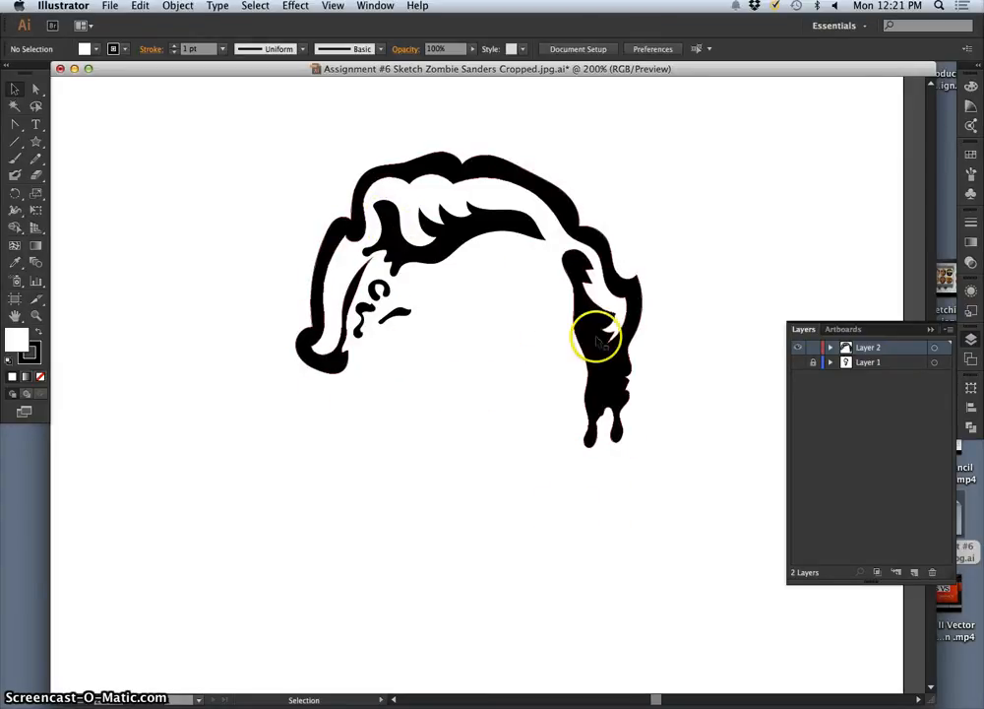
pyautogui.moveTo(598, 345)
pyautogui.mouseDown()
pyautogui.moveTo(587, 380)
pyautogui.moveTo(594, 342)
pyautogui.moveTo(600, 359)
pyautogui.moveTo(614, 334)
pyautogui.moveTo(584, 303)
pyautogui.moveTo(601, 276)
pyautogui.mouseUp()
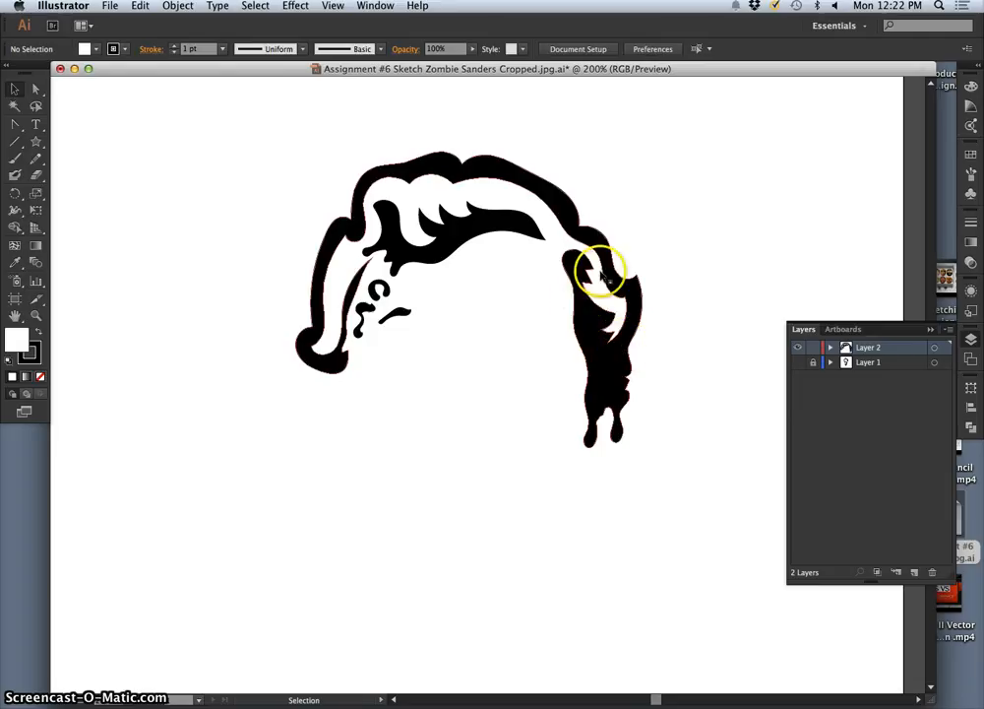
pyautogui.click(610, 371)
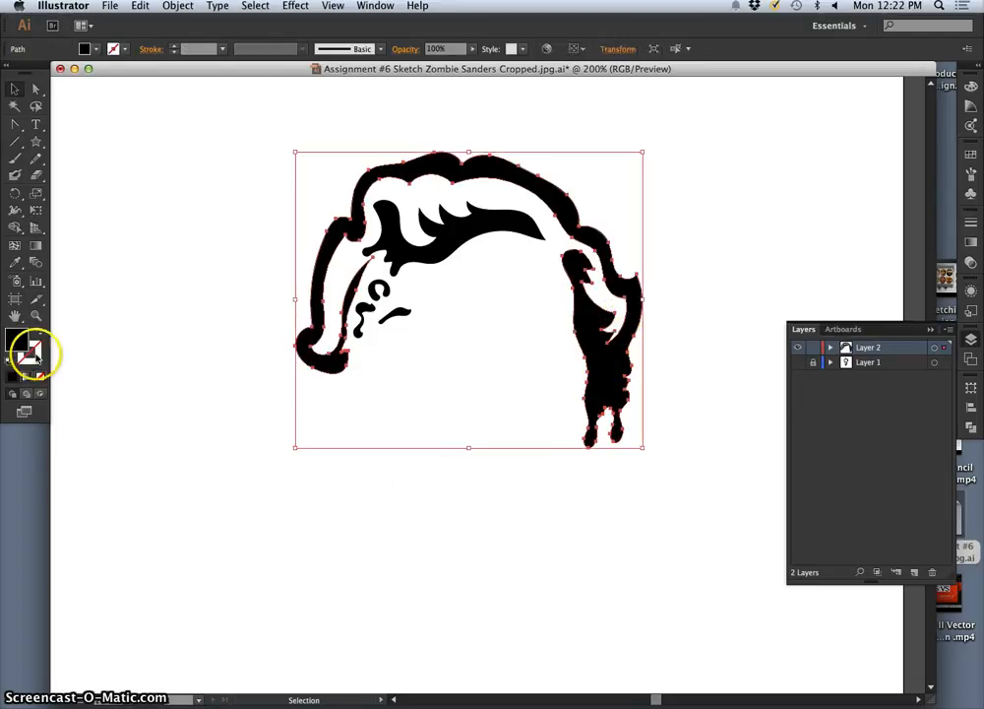
pyautogui.click(95, 343)
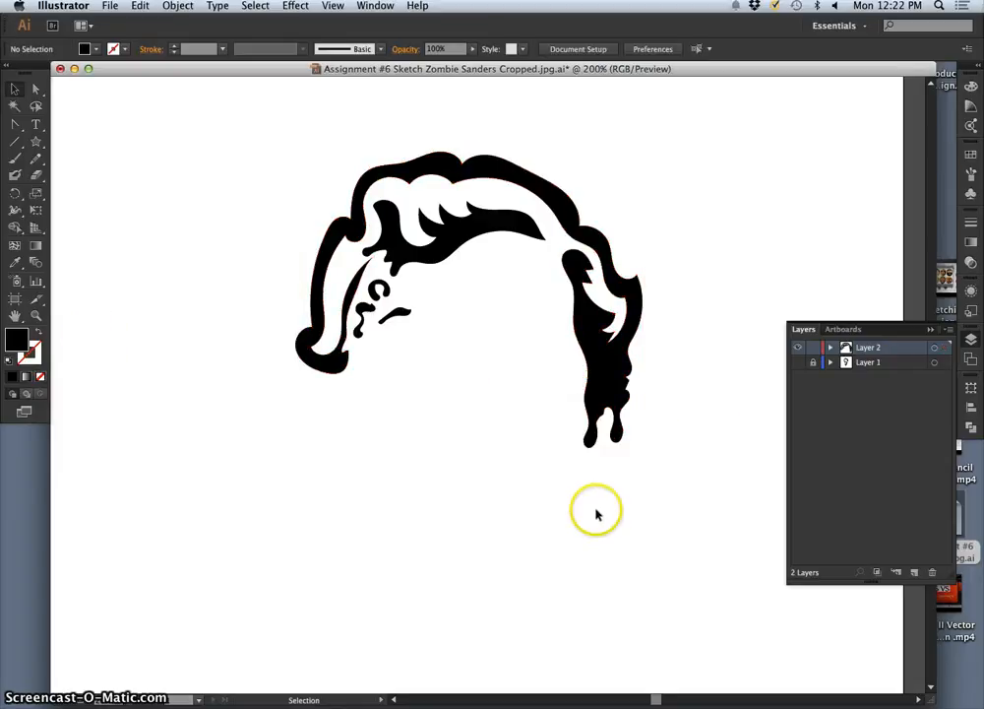
# Step: Make the locked Layer 1 sketch visible beneath the black hair artwork
pyautogui.click(798, 362)
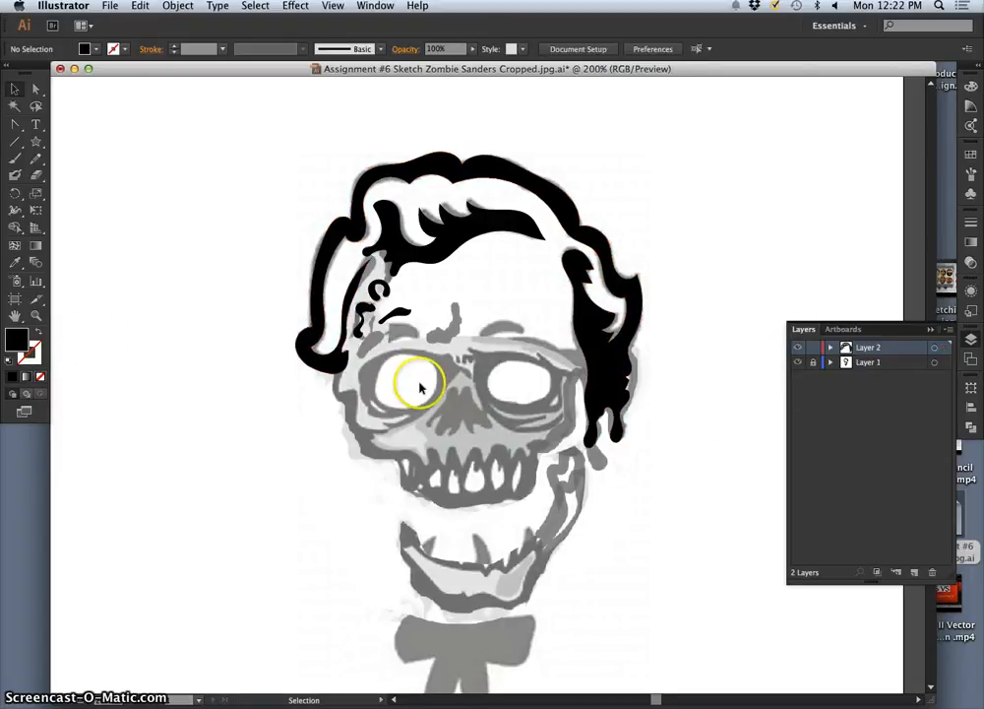
pyautogui.click(797, 361)
pyautogui.click(798, 361)
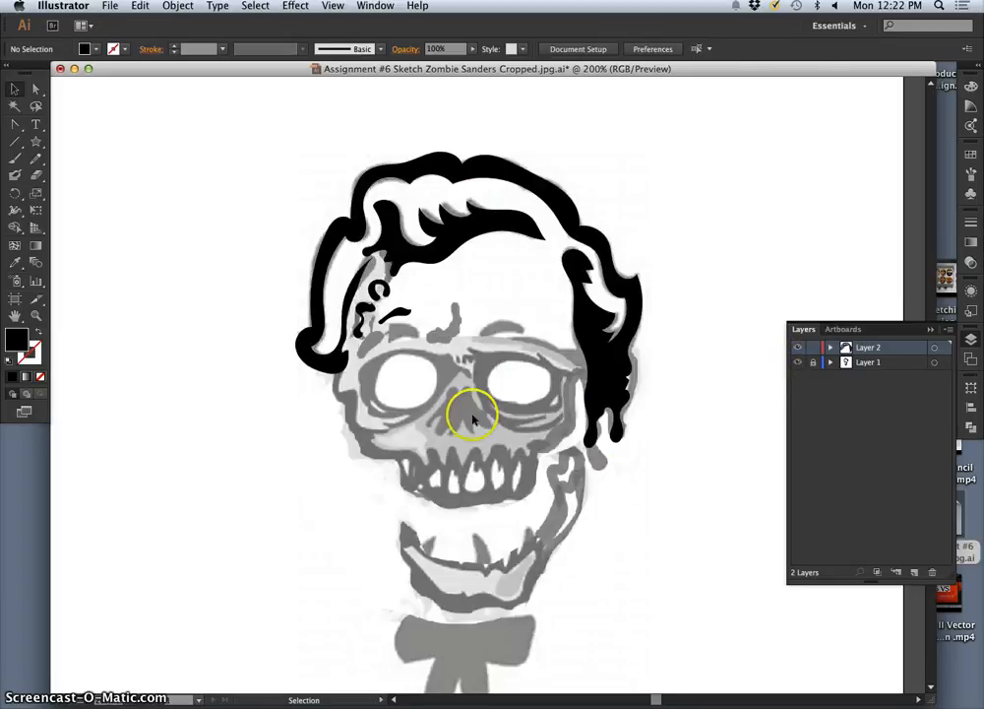
pyautogui.click(797, 362)
pyautogui.click(798, 363)
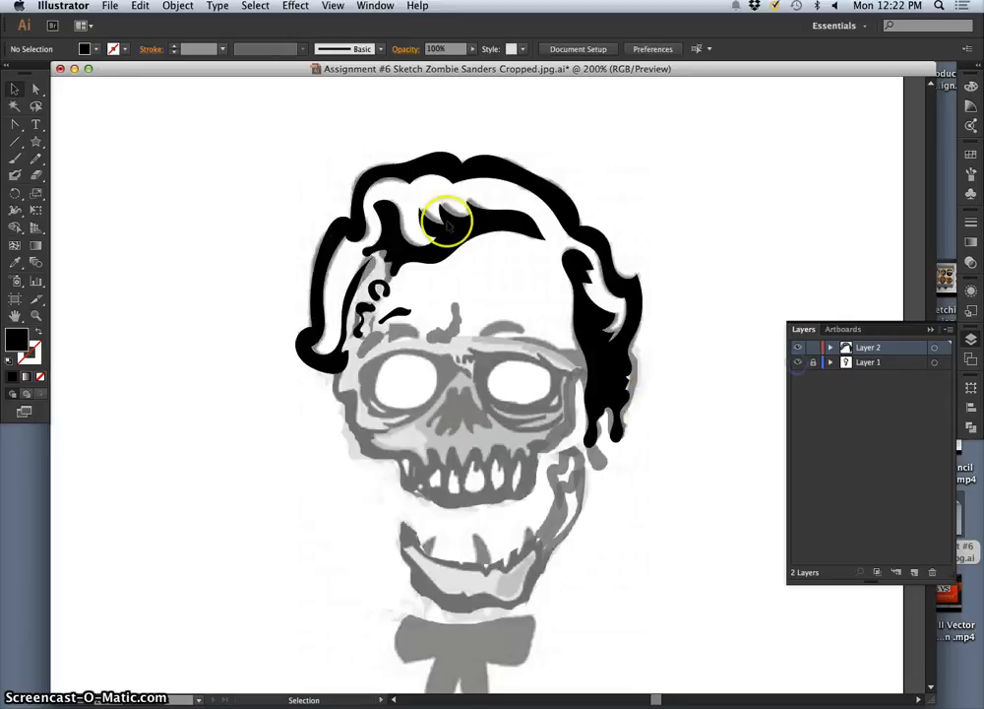
# Step: Create a Letter-size document with the Print profile, named with the owner's first name followed by "Illustrator Playground"
pyautogui.click(110, 6)
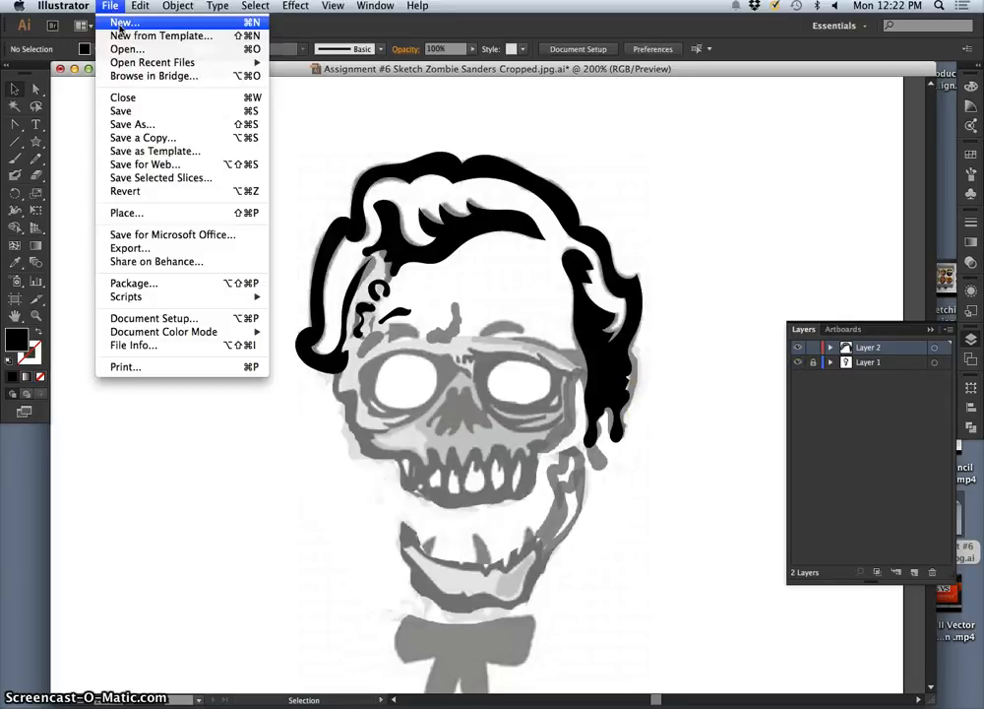
pyautogui.click(123, 23)
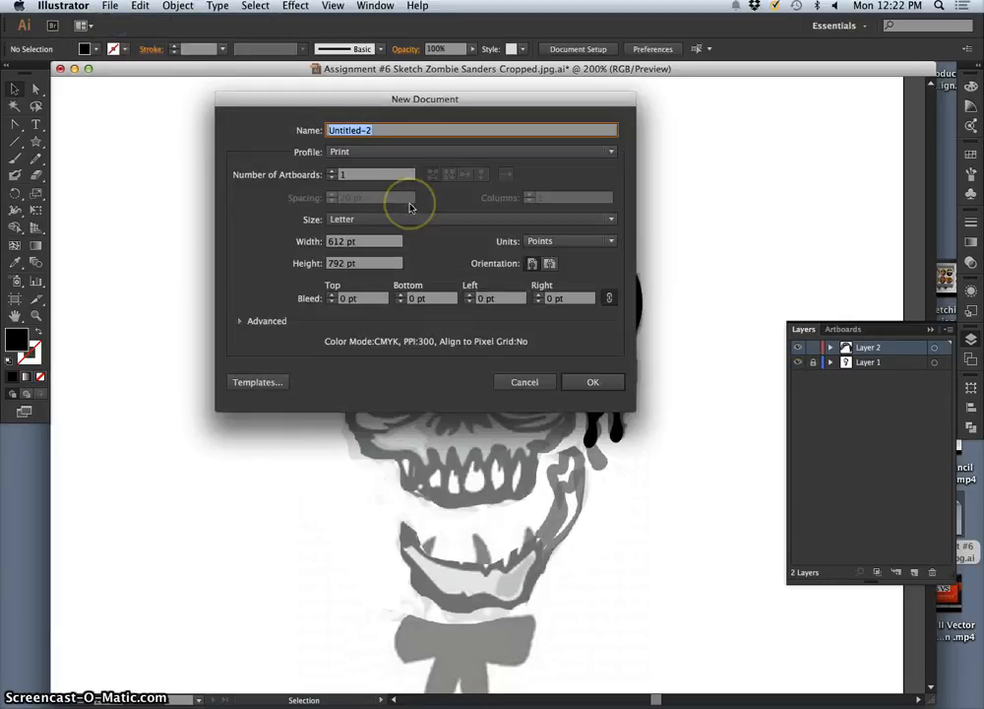
pyautogui.write('Karl Illustrator Playground')
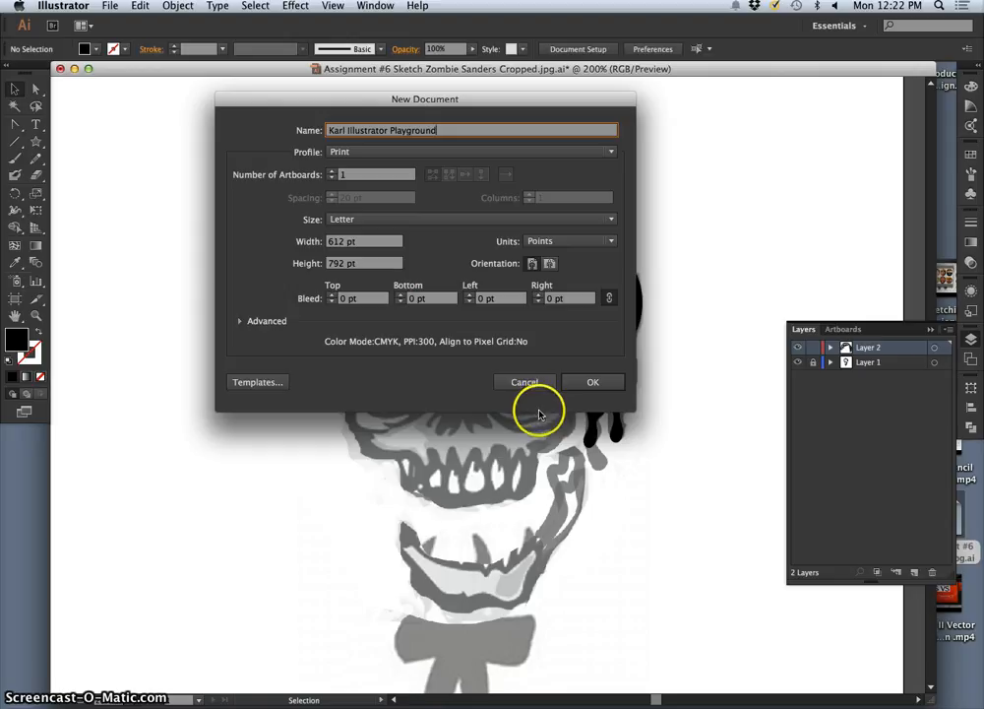
pyautogui.click(350, 154)
pyautogui.click(349, 156)
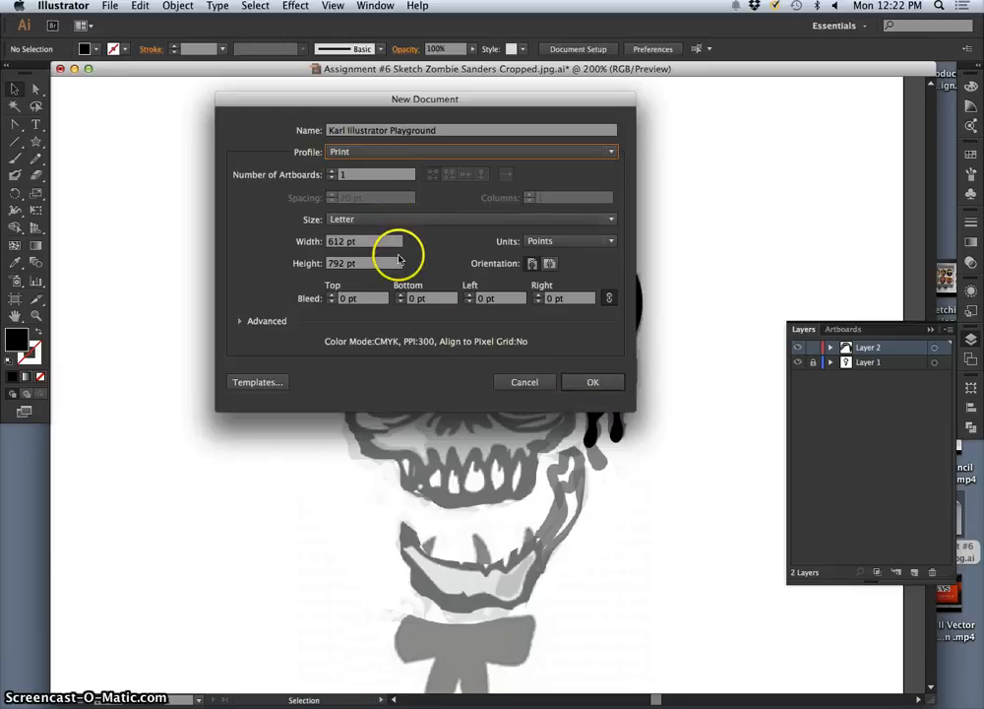
pyautogui.click(593, 382)
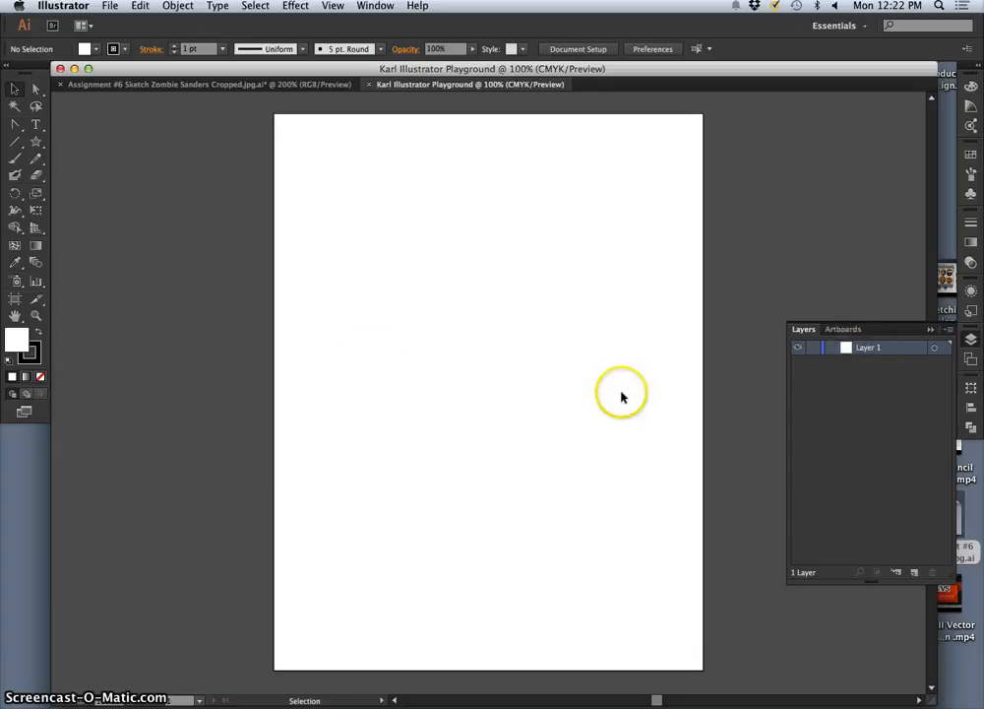
# Step: Draw a closed head outline with wavy hair, two ears and a pointed chin on the artboard using the Pencil tool
pyautogui.click(37, 160)
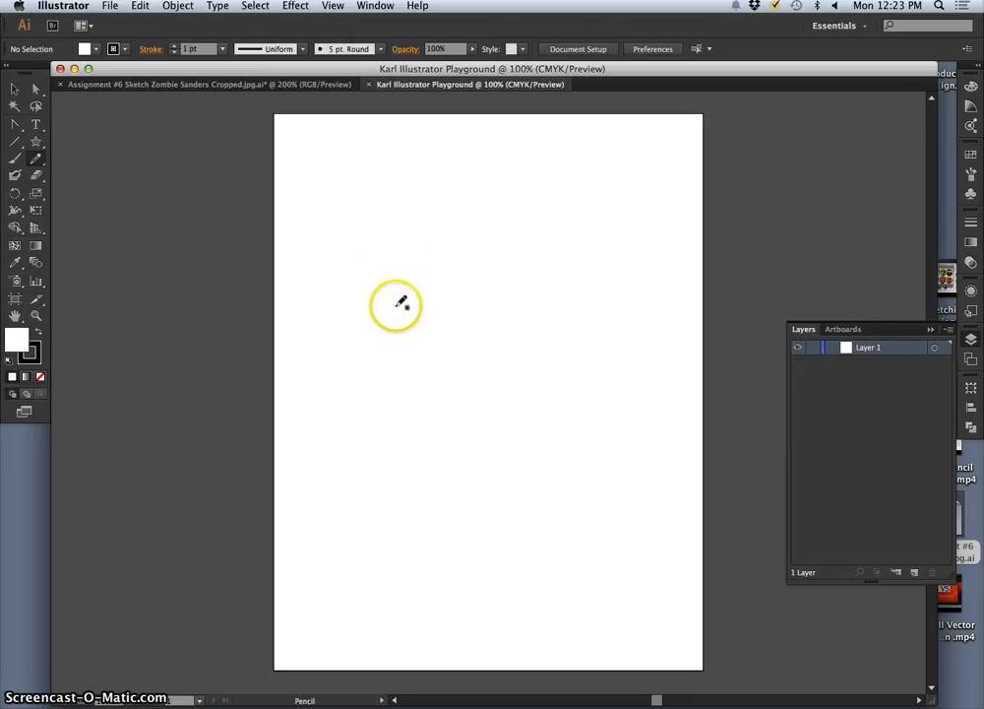
pyautogui.moveTo(494, 171); pyautogui.dragTo(595, 205)
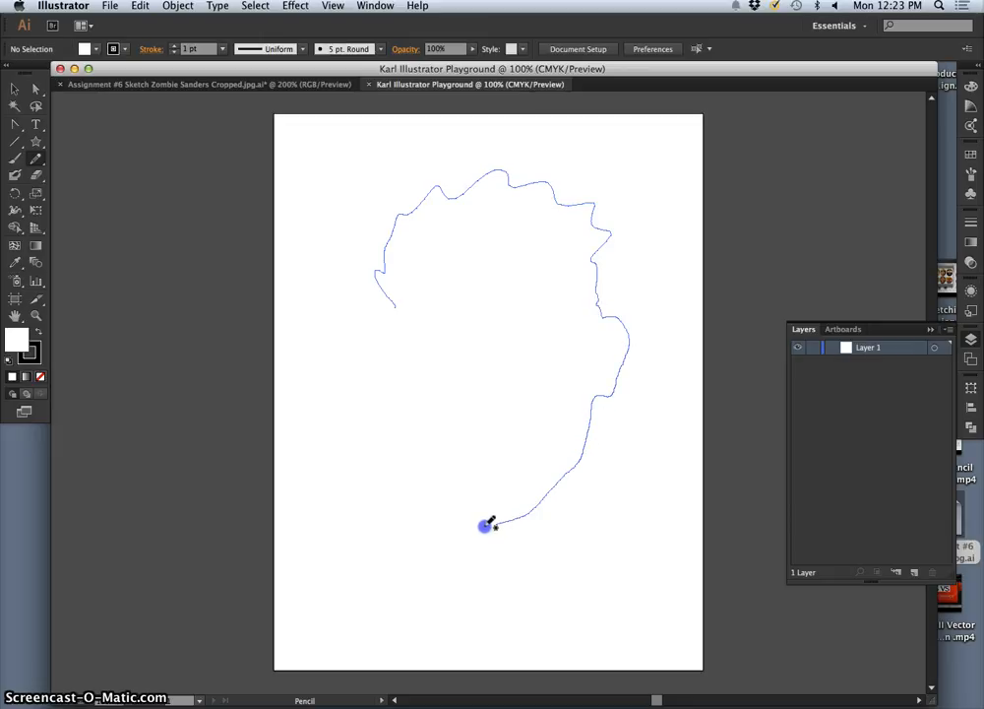
pyautogui.moveTo(471, 516); pyautogui.dragTo(441, 491)
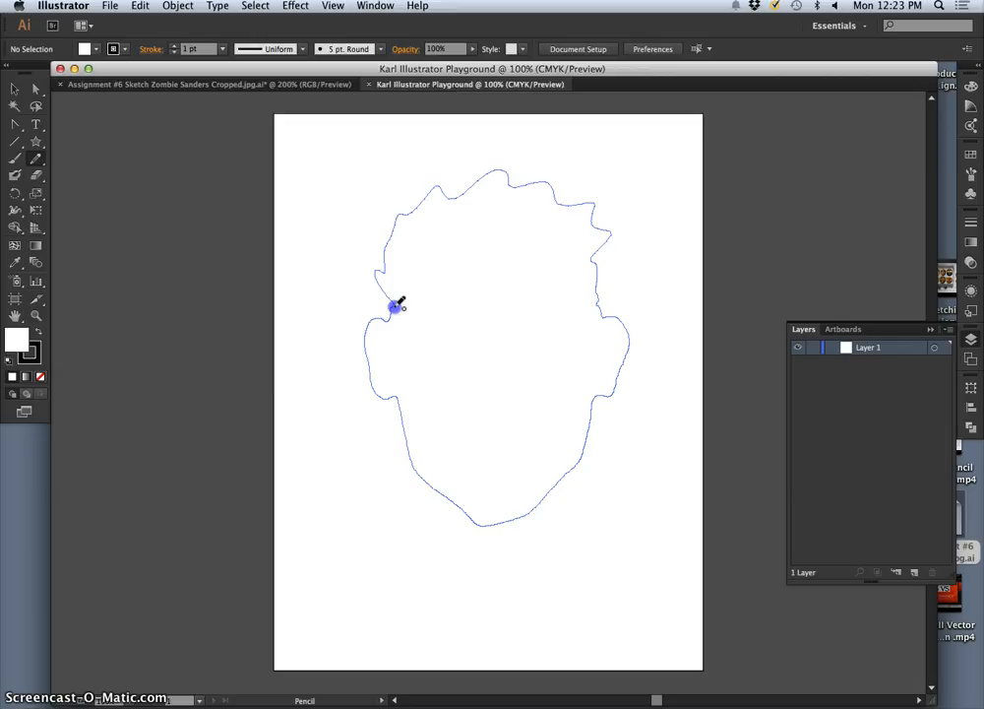
pyautogui.moveTo(399, 304); pyautogui.dragTo(397, 307)
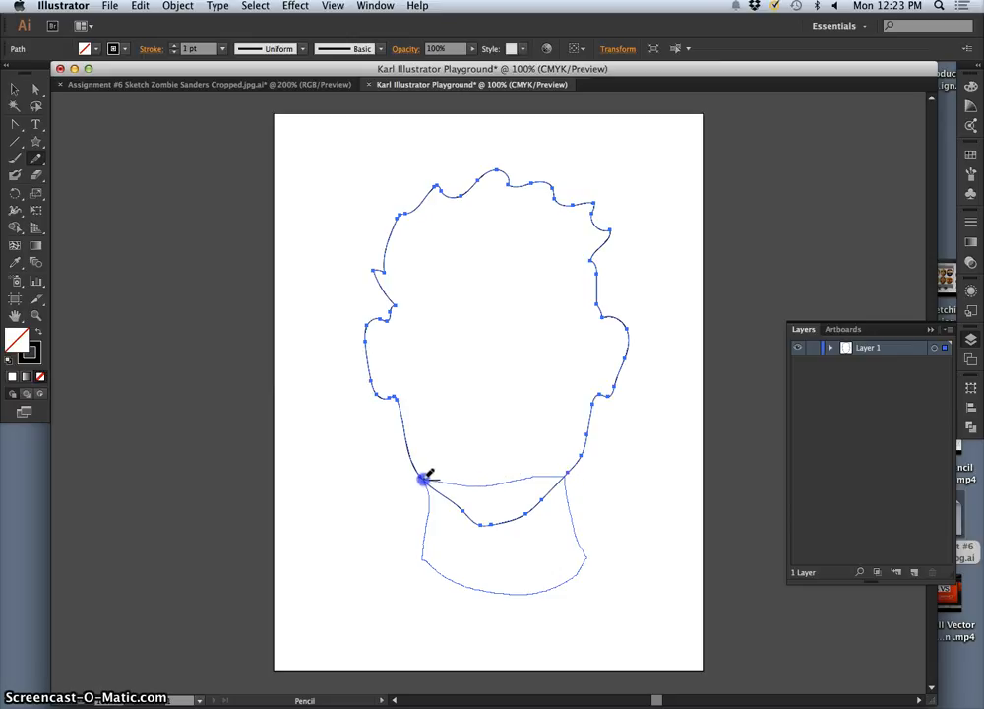
# Step: Try to draw a closed neck shape below the selected head outline with the Pencil tool and undo it
pyautogui.moveTo(443, 478); pyautogui.dragTo(435, 478)
pyautogui.press('super+z')
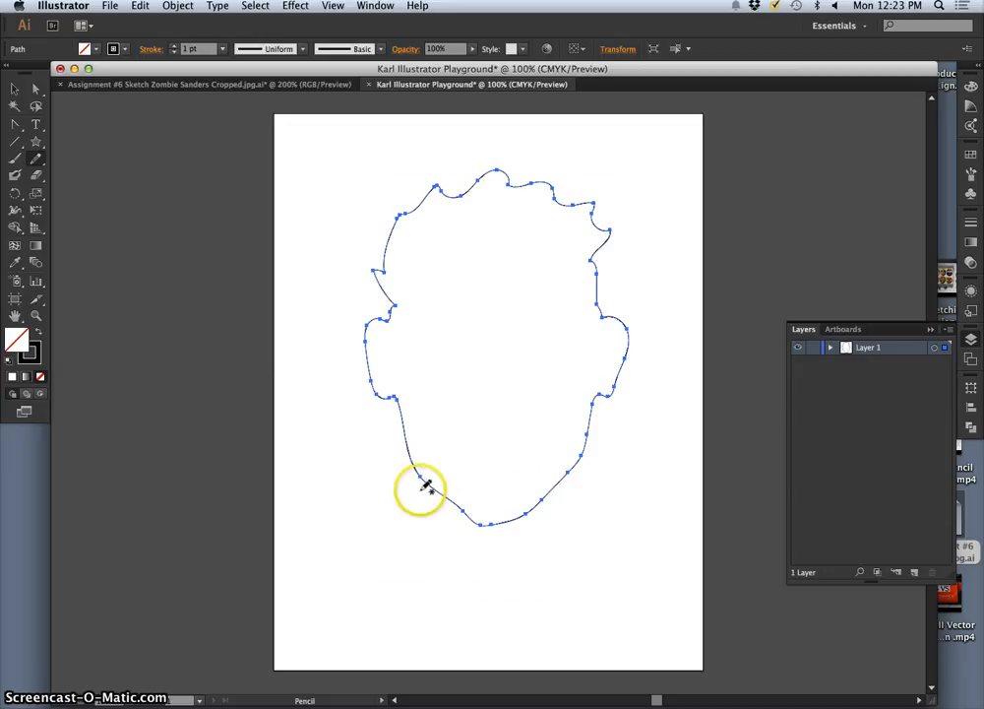
# Step: Draw two practice ovals below the head with the Pencil tool and undo both
pyautogui.moveTo(355, 492); pyautogui.dragTo(339, 558)
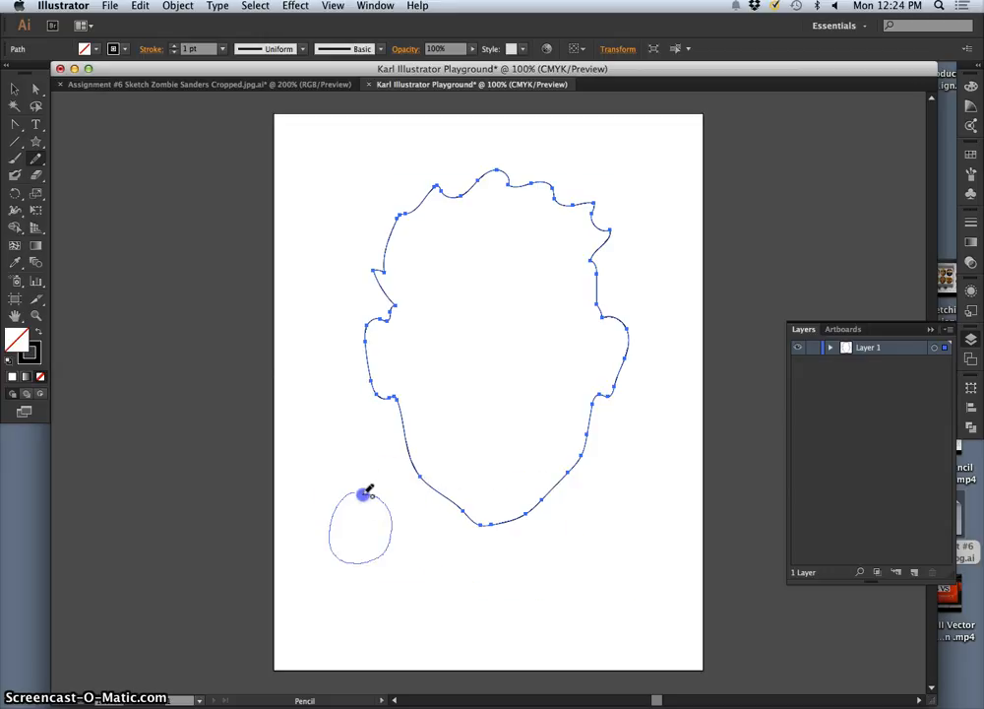
pyautogui.moveTo(364, 486); pyautogui.dragTo(360, 490)
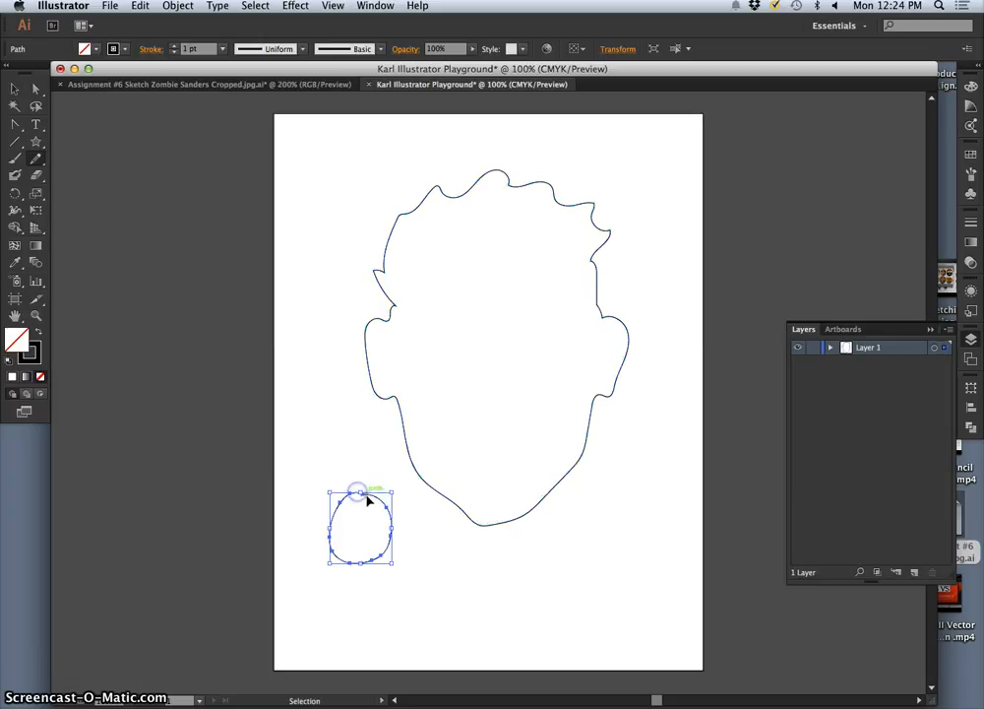
pyautogui.moveTo(491, 606); pyautogui.dragTo(490, 606)
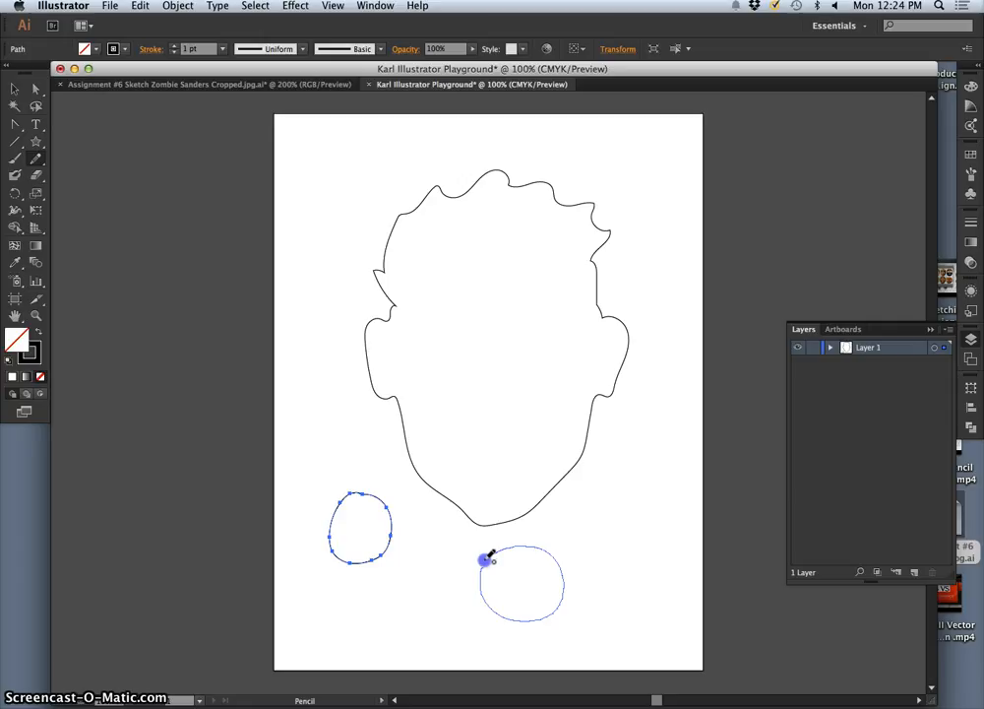
pyautogui.moveTo(486, 561); pyautogui.dragTo(487, 564)
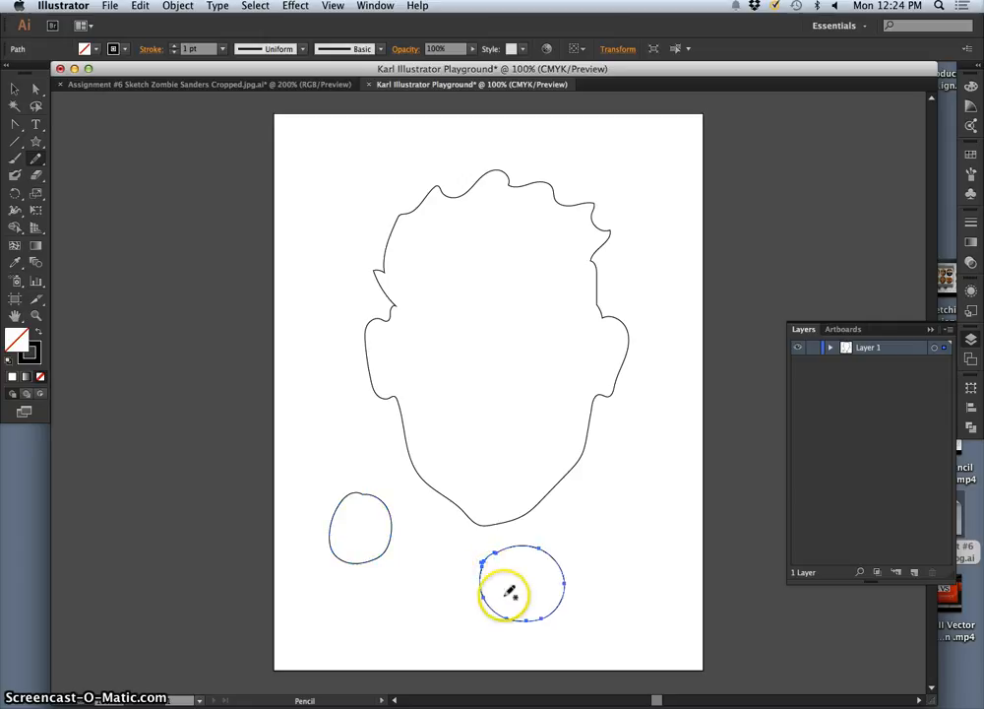
pyautogui.press('super+z')
pyautogui.press('super+z')
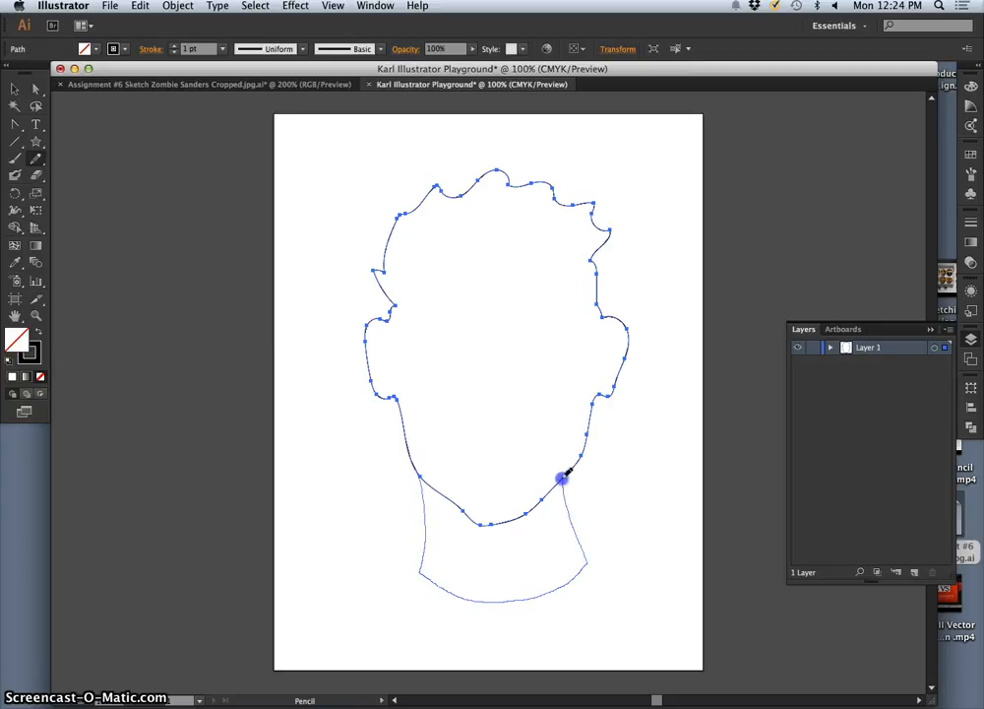
# Step: Try to draw the neck from jaw to jaw while the head outline is still selected and undo it
pyautogui.moveTo(566, 476); pyautogui.dragTo(563, 481)
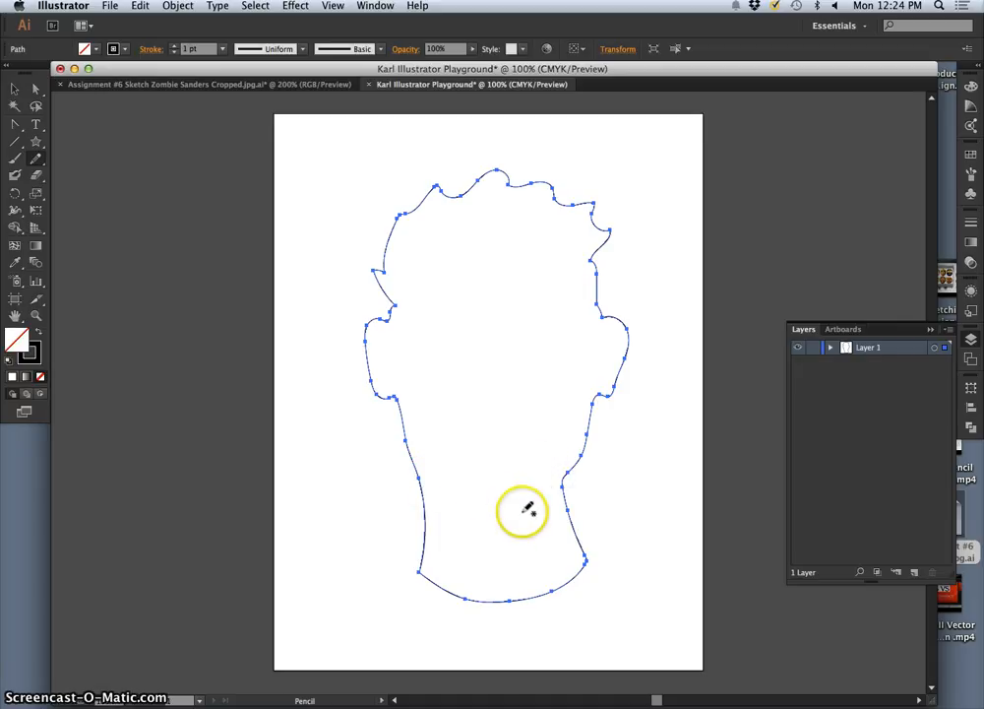
pyautogui.press('super+z')
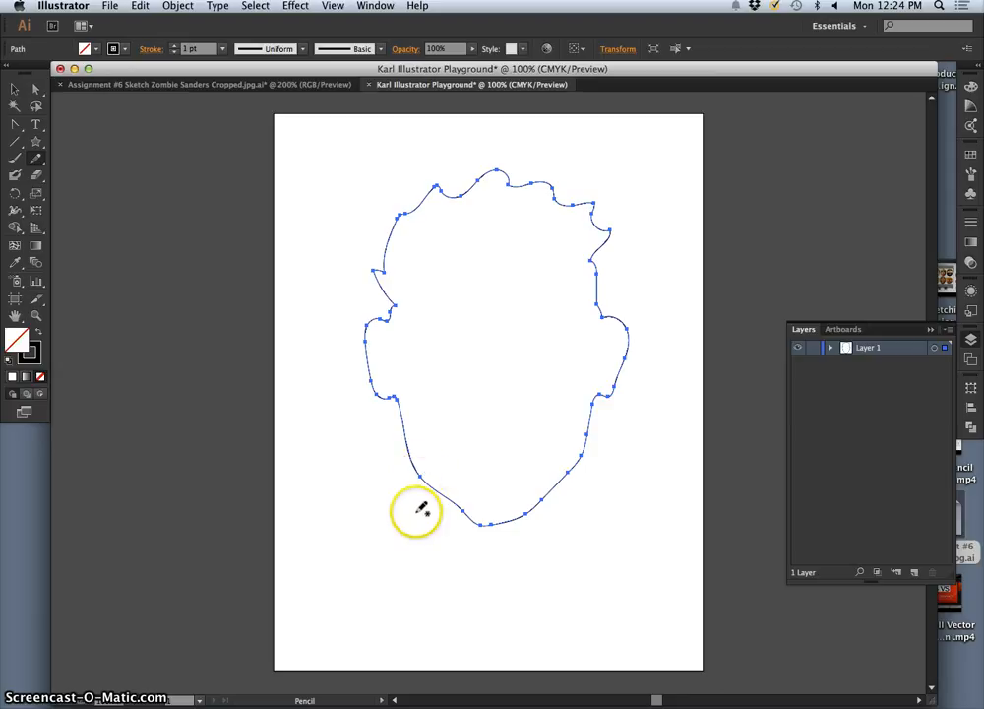
# Step: Deselect the head outline and draw a separate neck path from one side of the jaw to the other with the Pencil tool
pyautogui.keyDown('super'); pyautogui.click(339, 507); pyautogui.keyUp('super')
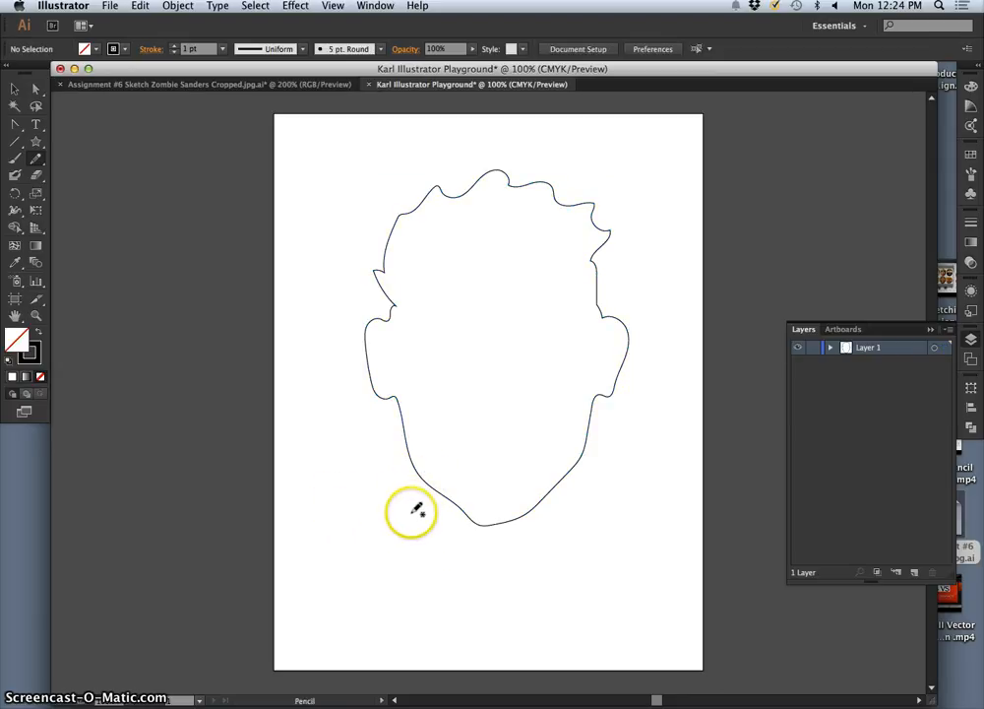
pyautogui.keyDown('super'); pyautogui.click(359, 485); pyautogui.keyUp('super')
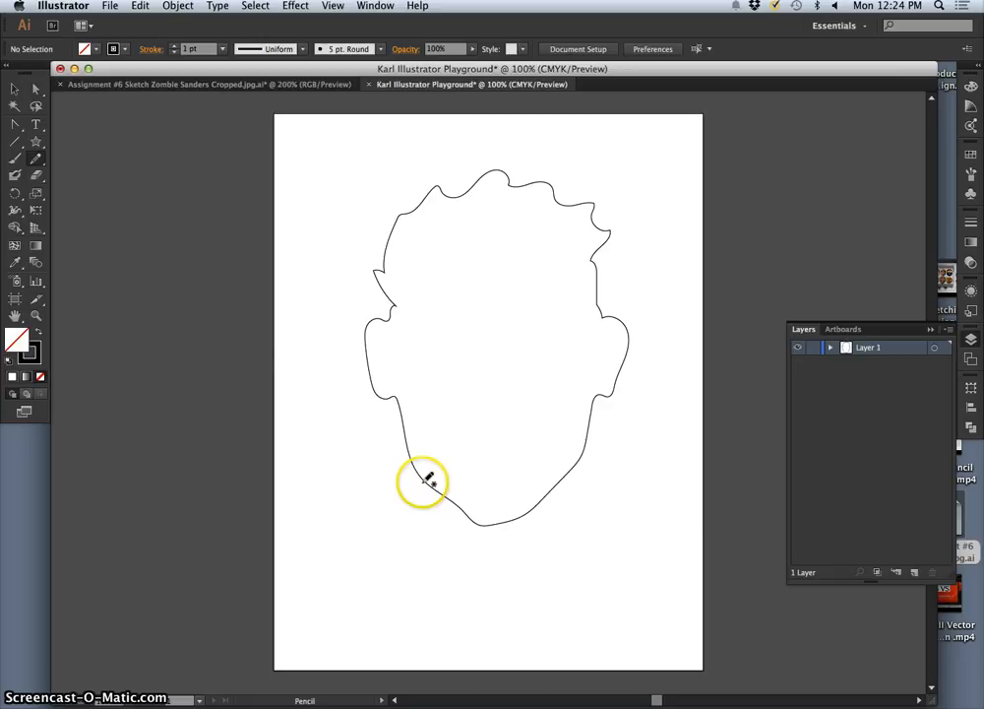
pyautogui.moveTo(425, 494); pyautogui.dragTo(425, 527)
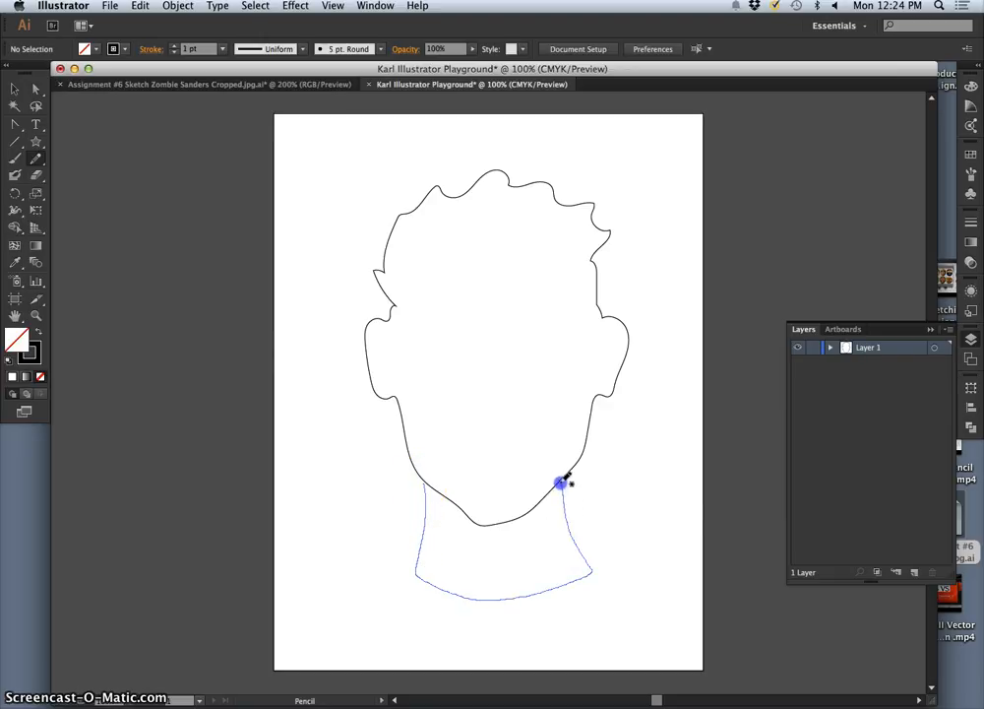
pyautogui.moveTo(564, 479); pyautogui.dragTo(563, 481)
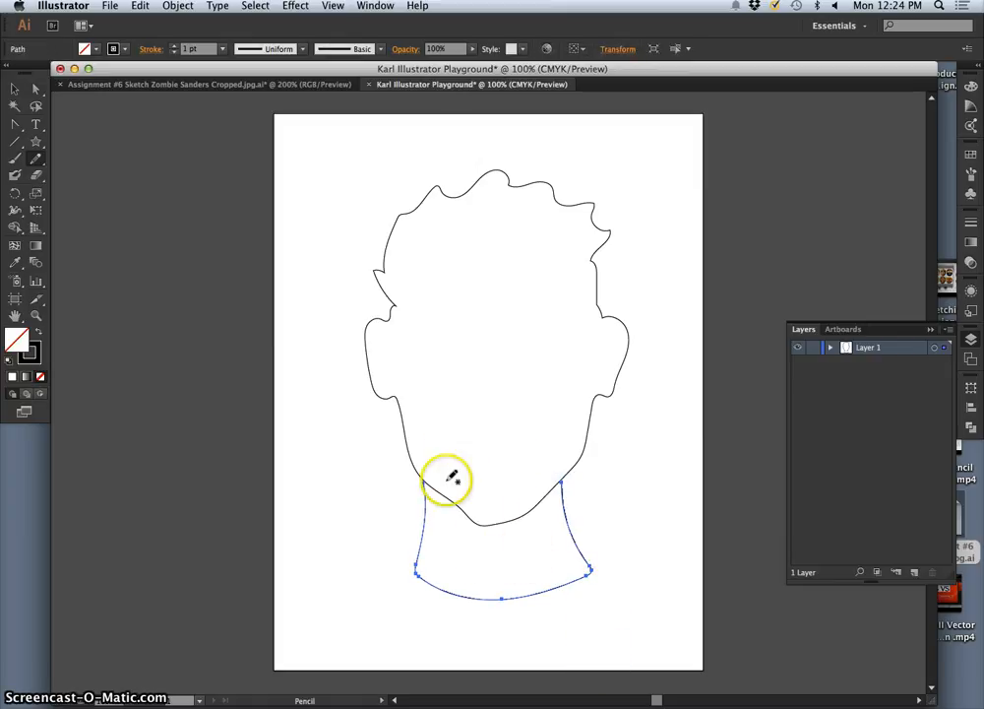
# Step: Practise selecting the head outline and the neck path in turn, returning to the Pencil tool with the neck selected
pyautogui.press('v')
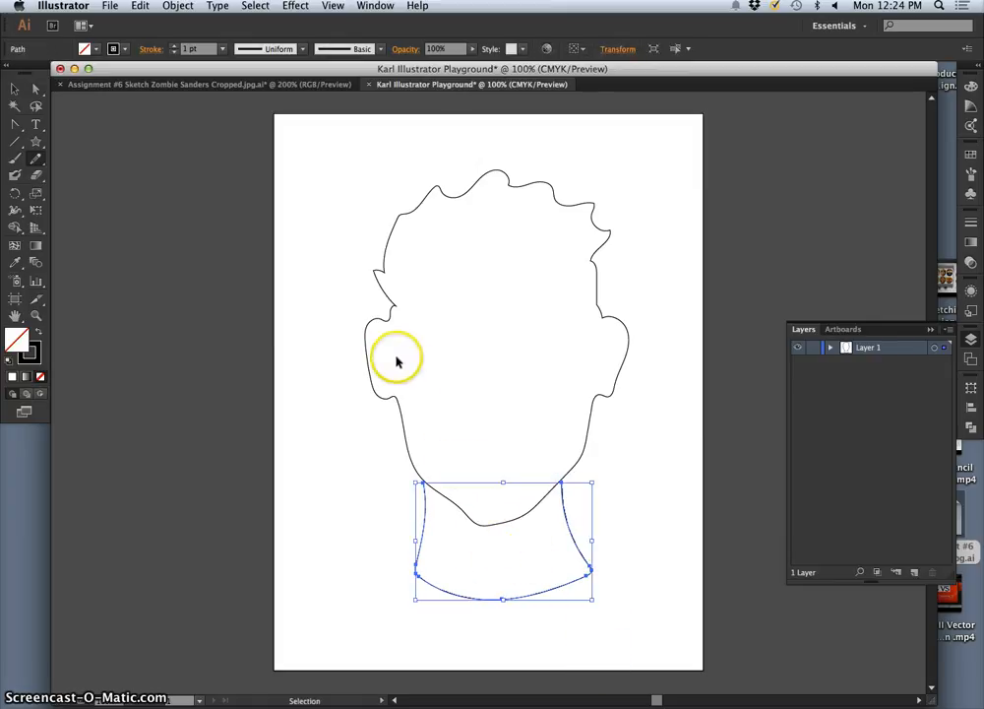
pyautogui.click(369, 322)
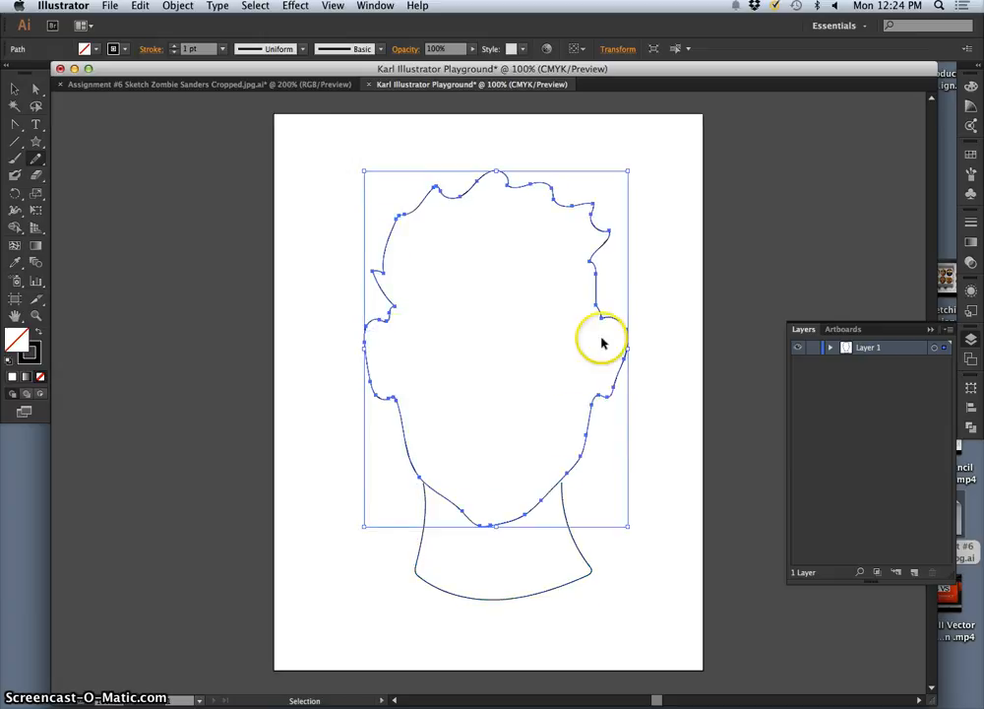
pyautogui.press('n')
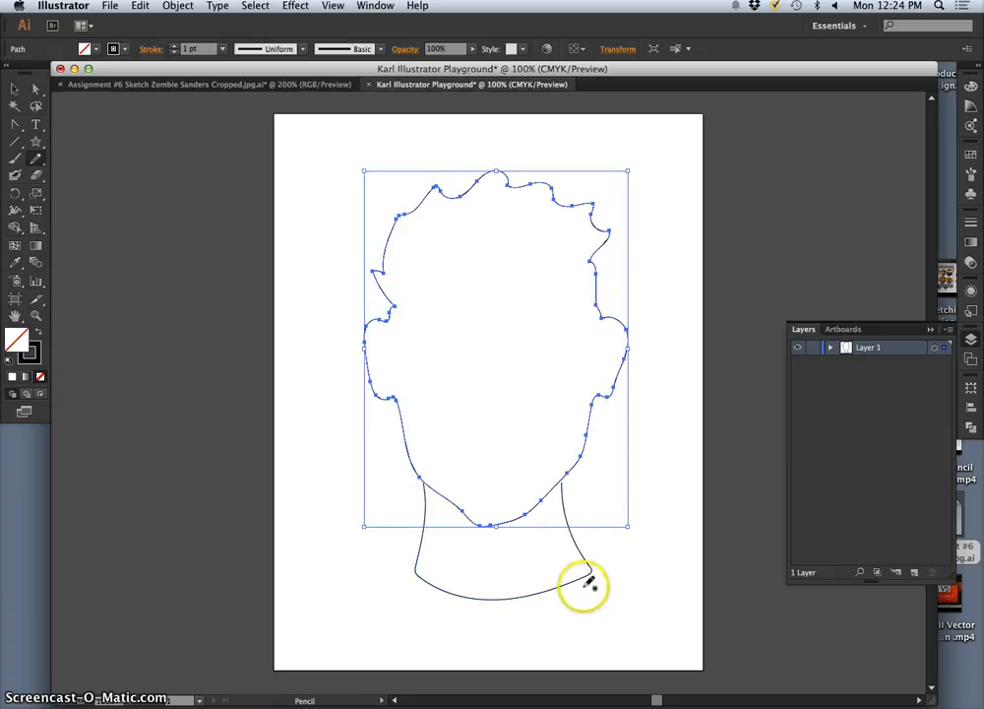
pyautogui.press('v')
pyautogui.click(580, 582)
pyautogui.press('n')
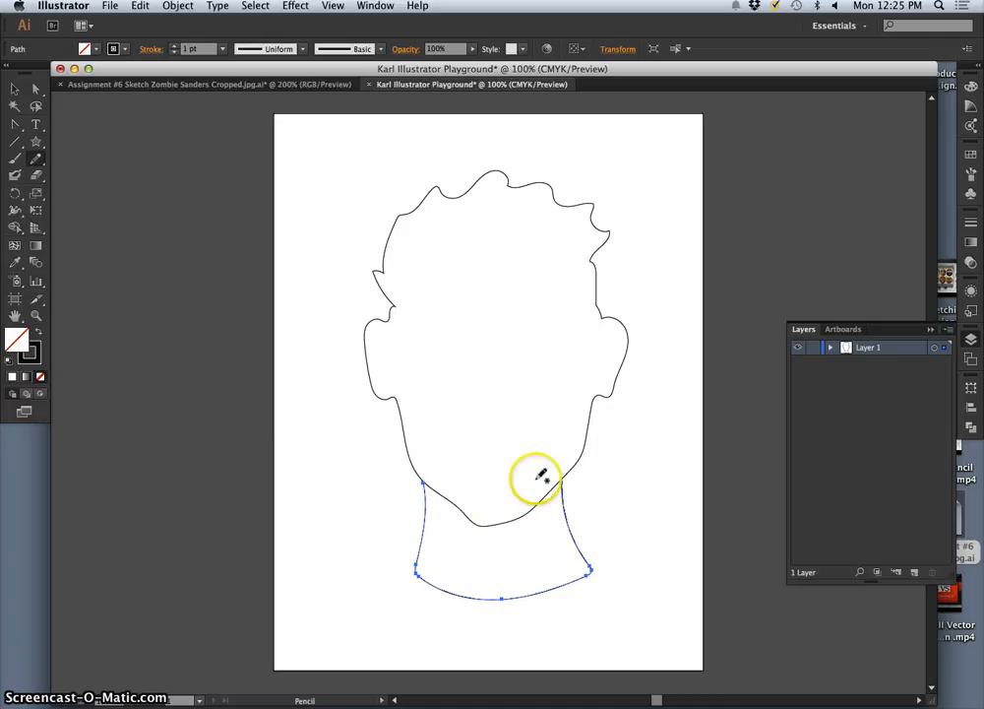
pyautogui.press('v')
pyautogui.press('n')
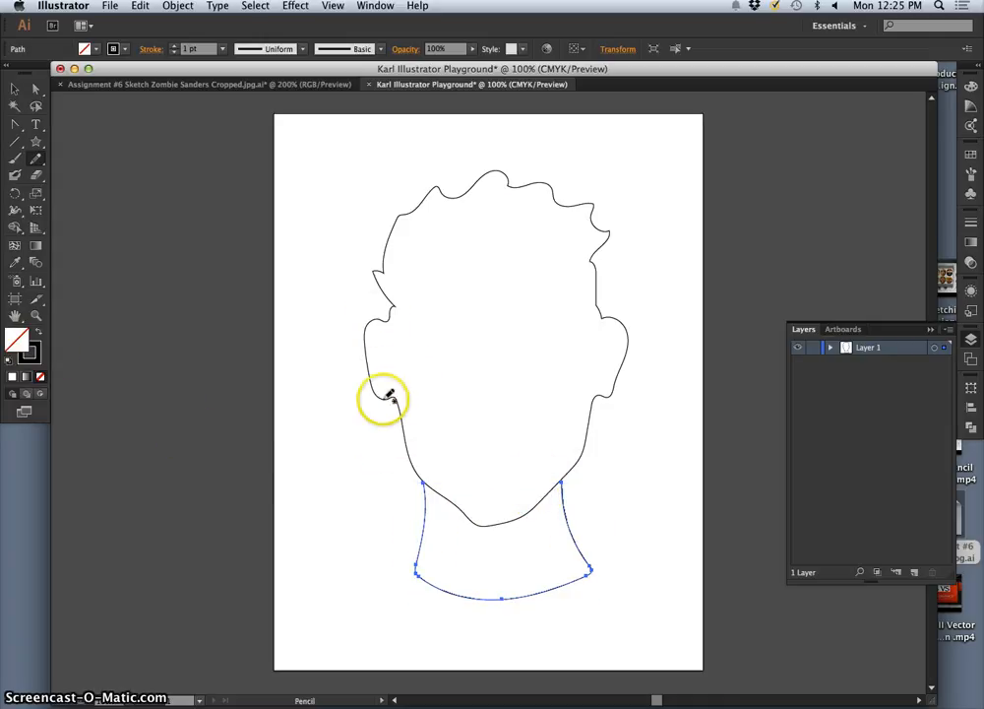
pyautogui.press('super+equal')
pyautogui.press('super+equal')
pyautogui.press('super+equal')
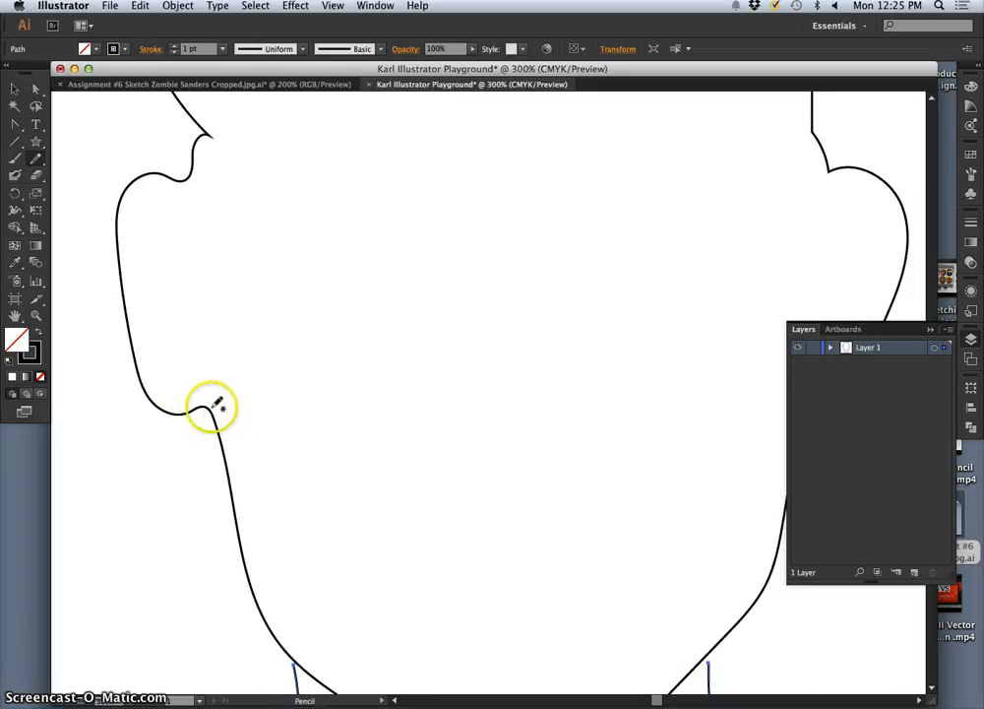
pyautogui.press('super+equal')
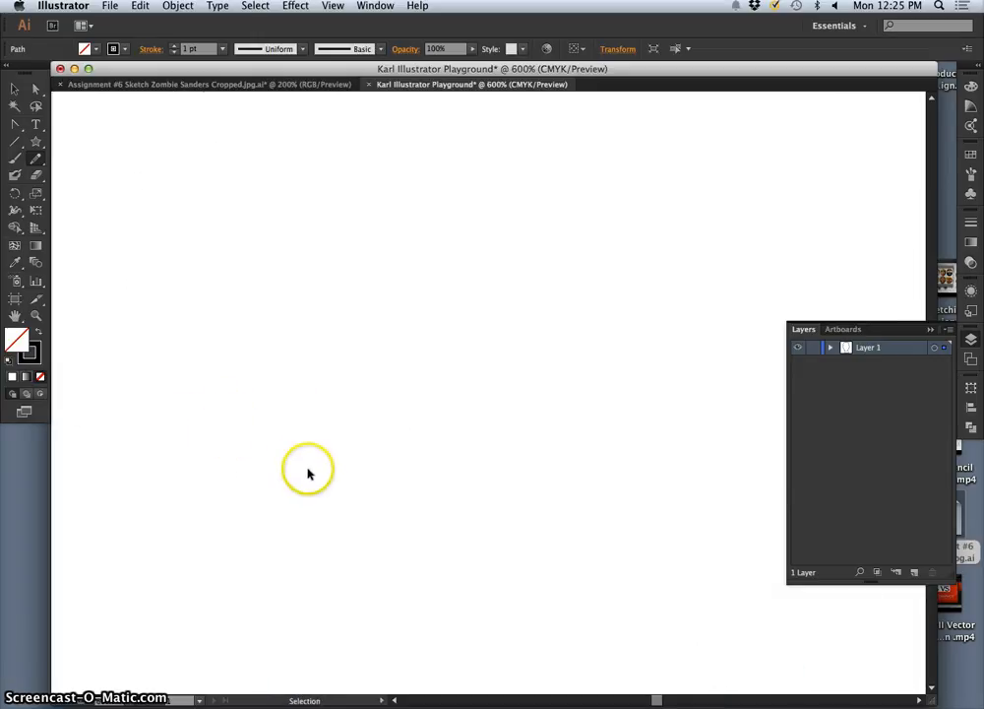
pyautogui.press('super+minus')
pyautogui.press('super+minus')
pyautogui.press('super+minus')
pyautogui.press('super+minus')
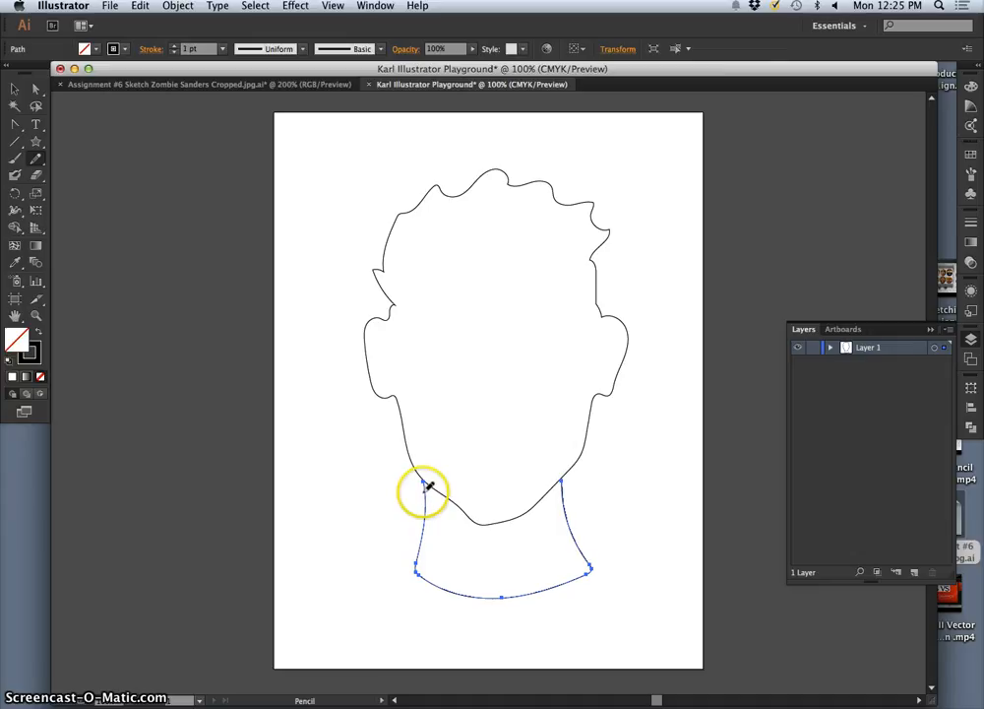
# Step: Select the head outline together with the neck path and increase their stroke weight to 12 pt
pyautogui.keyDown('shift'); pyautogui.keyDown('super'); pyautogui.click(401, 426); pyautogui.keyUp('super'); pyautogui.keyUp('shift')
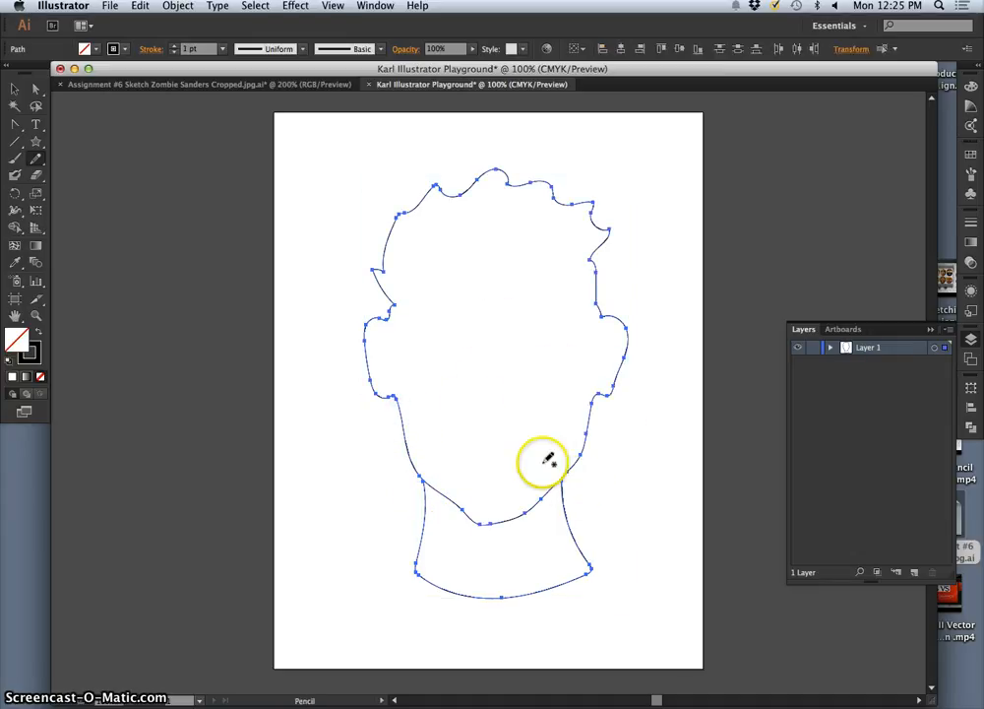
pyautogui.click(175, 46)
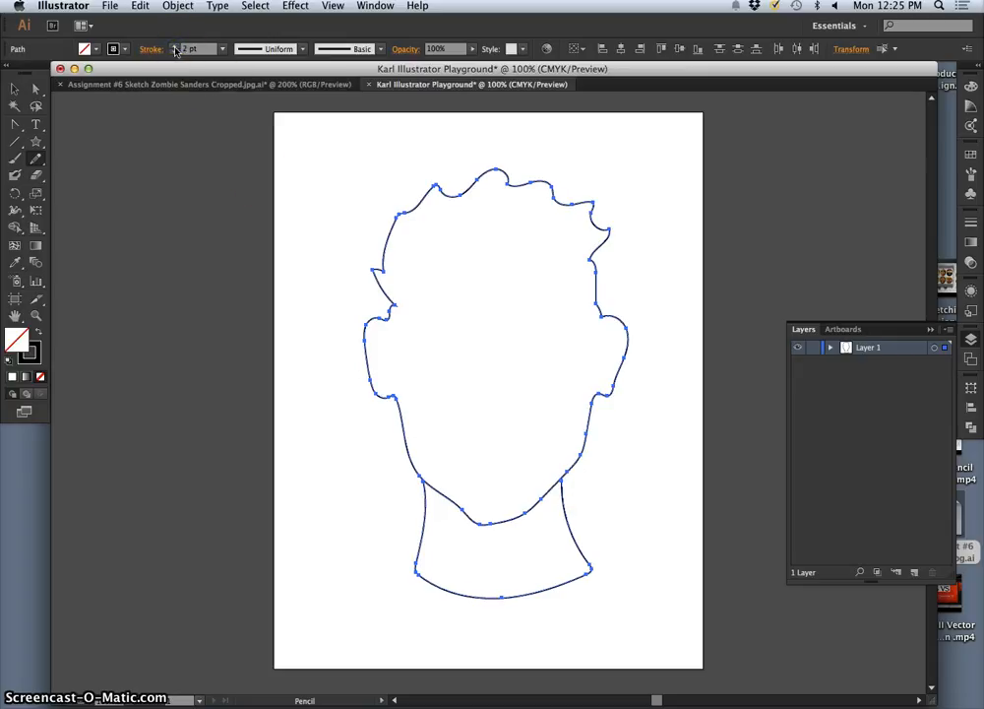
pyautogui.click(175, 46)
pyautogui.click(174, 46)
pyautogui.click(175, 47)
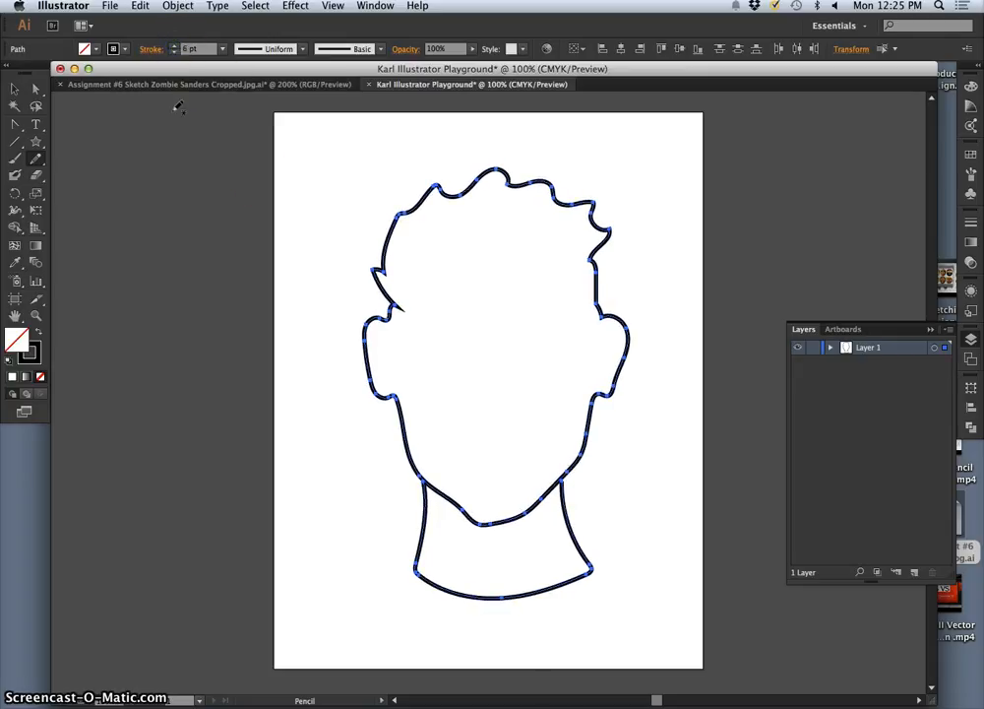
pyautogui.click(172, 46)
pyautogui.click(172, 46)
pyautogui.click(172, 47)
pyautogui.click(172, 47)
pyautogui.click(172, 47)
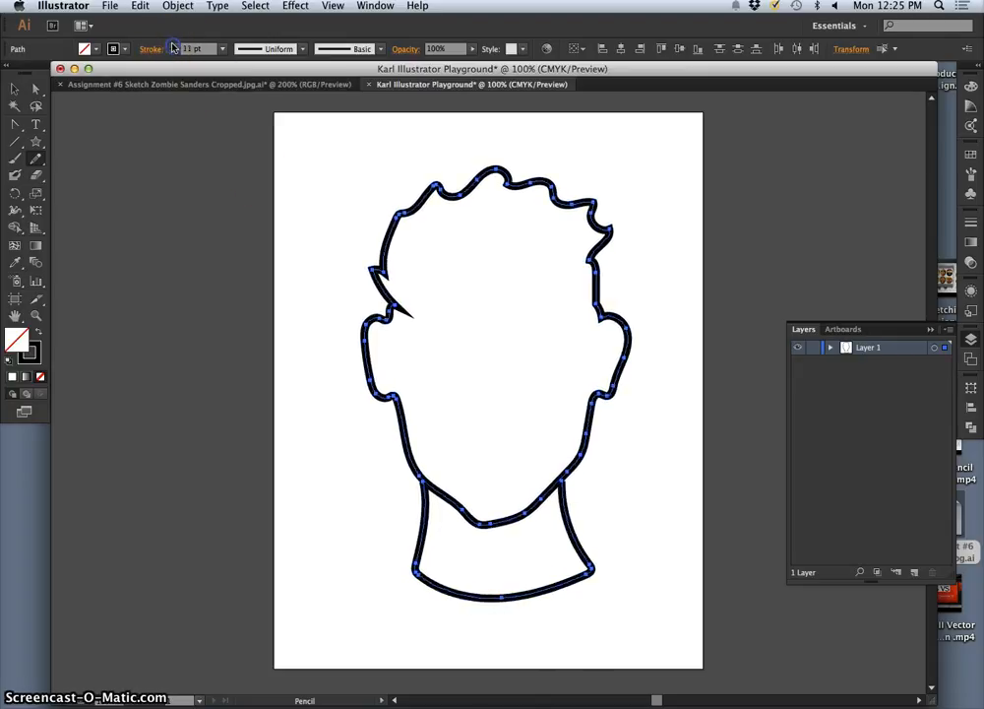
pyautogui.click(173, 46)
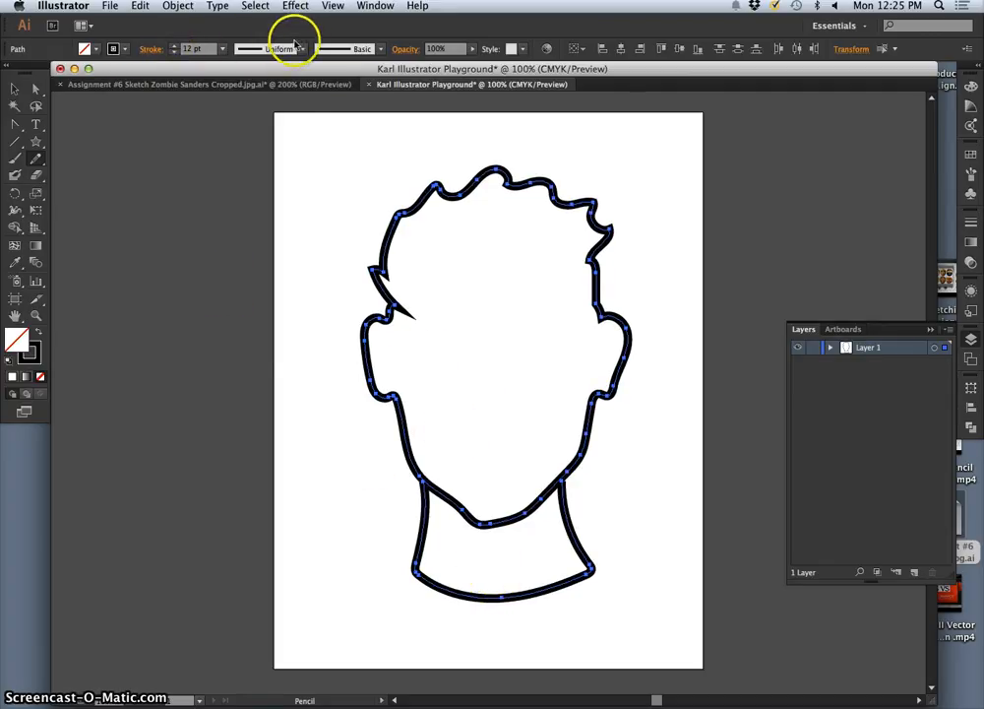
# Step: Try Width Profile 1 on the head and neck strokes, view them deselected, and undo the profile
pyautogui.click(302, 48)
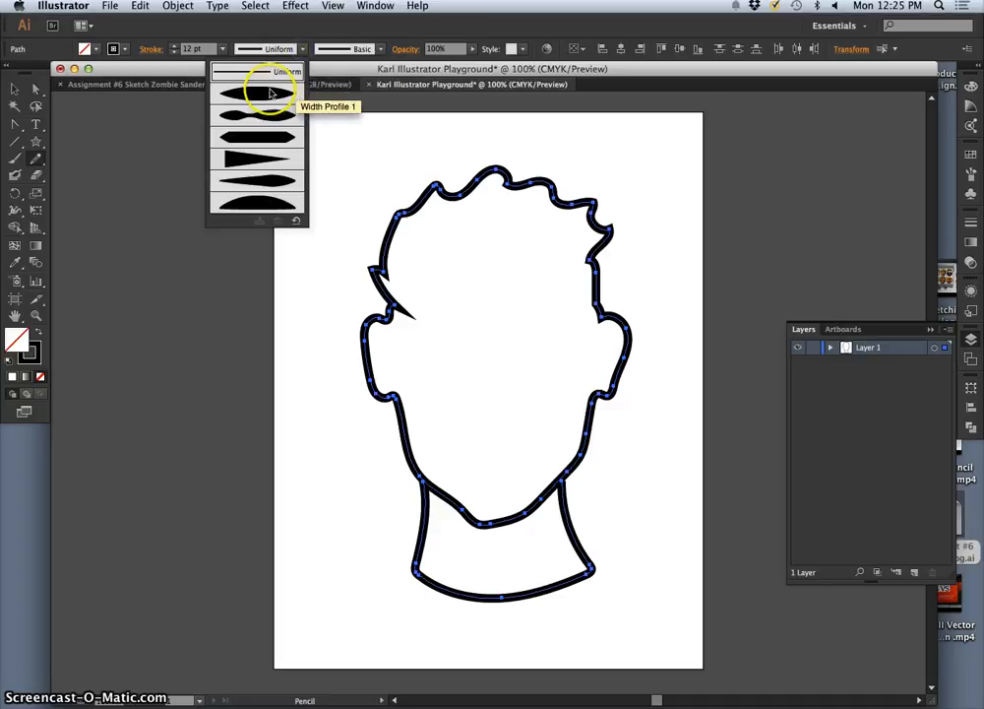
pyautogui.click(271, 95)
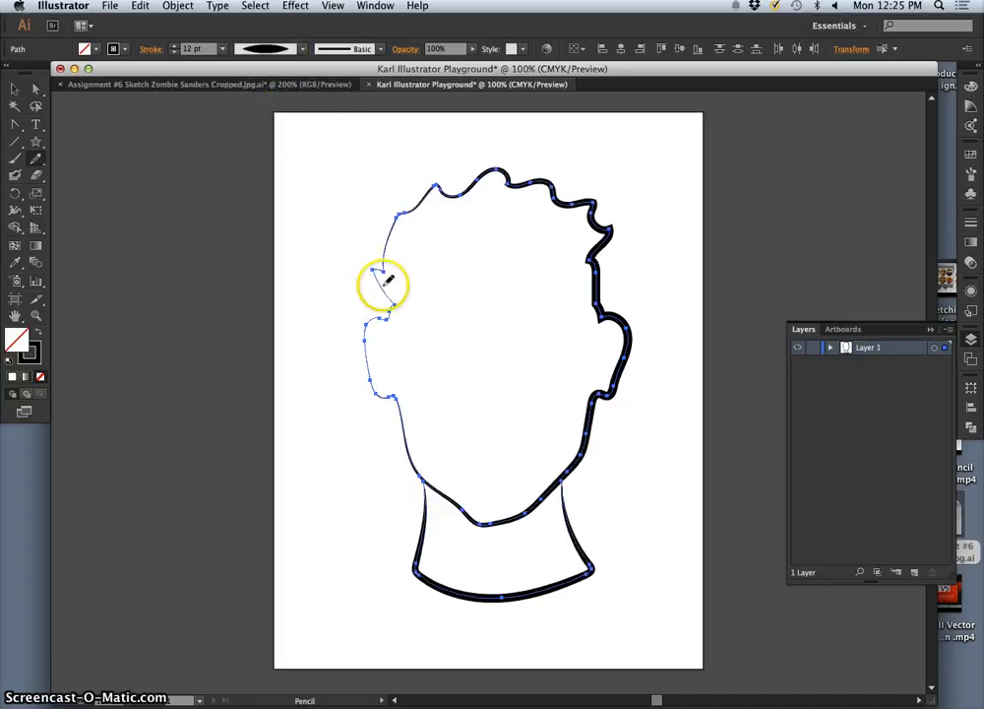
pyautogui.press('v')
pyautogui.click(652, 497)
pyautogui.press('n')
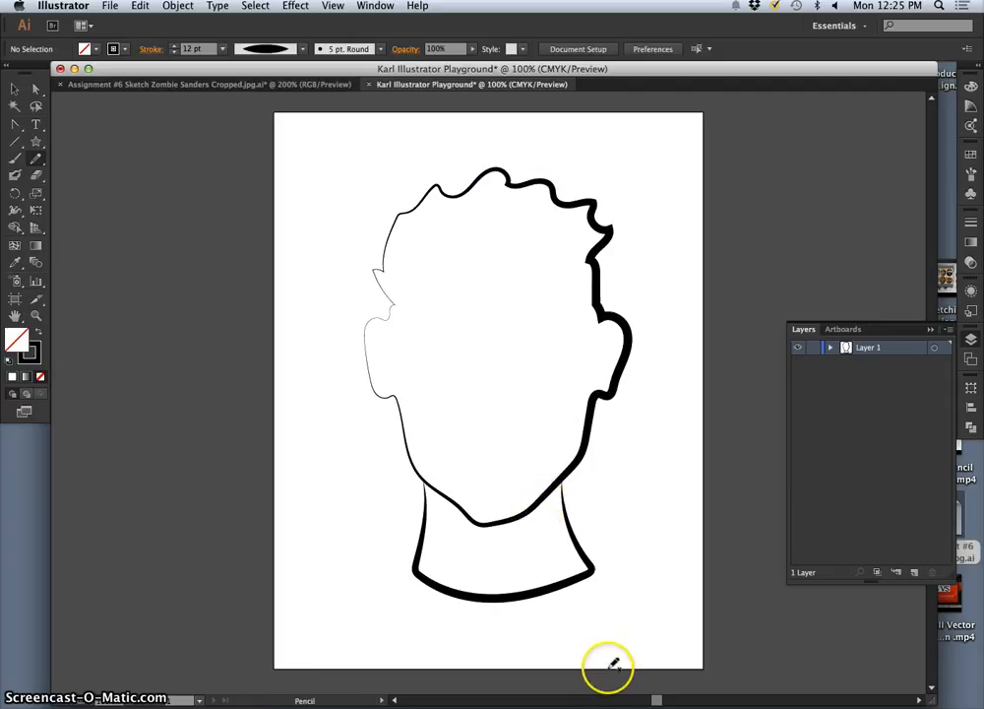
pyautogui.press('super+z')
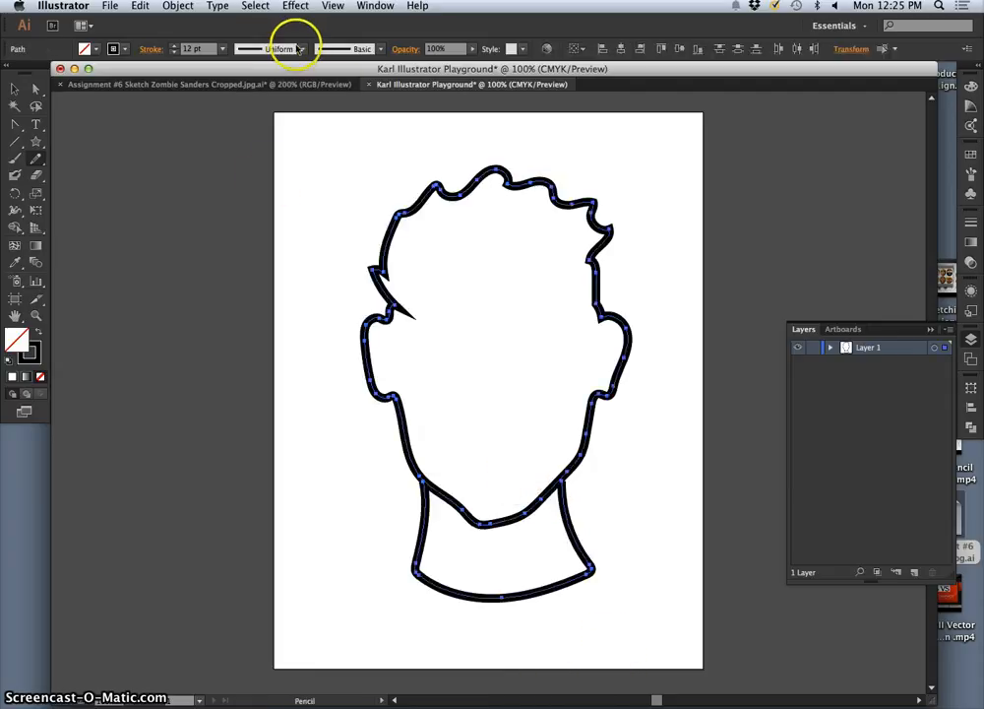
# Step: Try Width Profile 2 on both outlines, view them deselected, and undo it
pyautogui.click(299, 48)
pyautogui.click(268, 62)
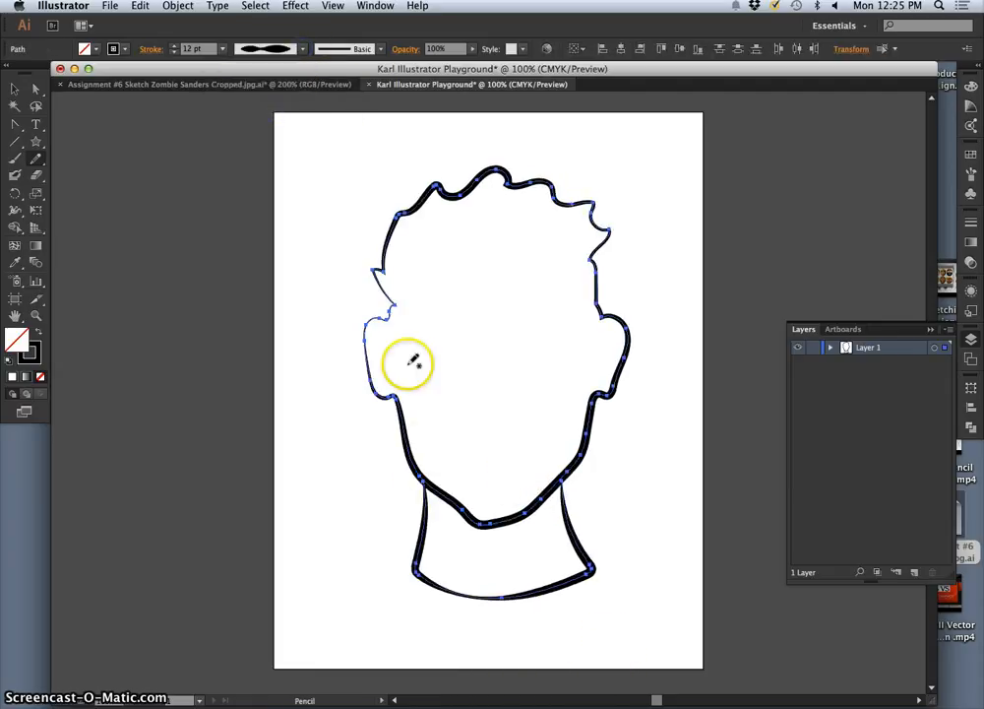
pyautogui.keyDown('ctrl'); pyautogui.click(649, 499); pyautogui.keyUp('ctrl')
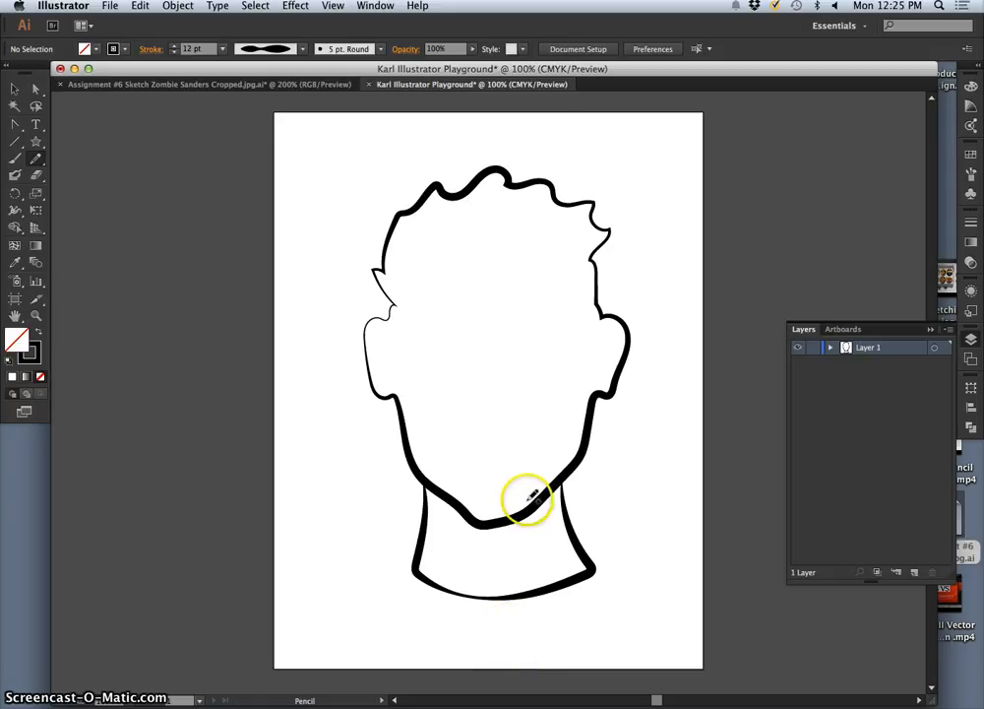
pyautogui.press('super+z')
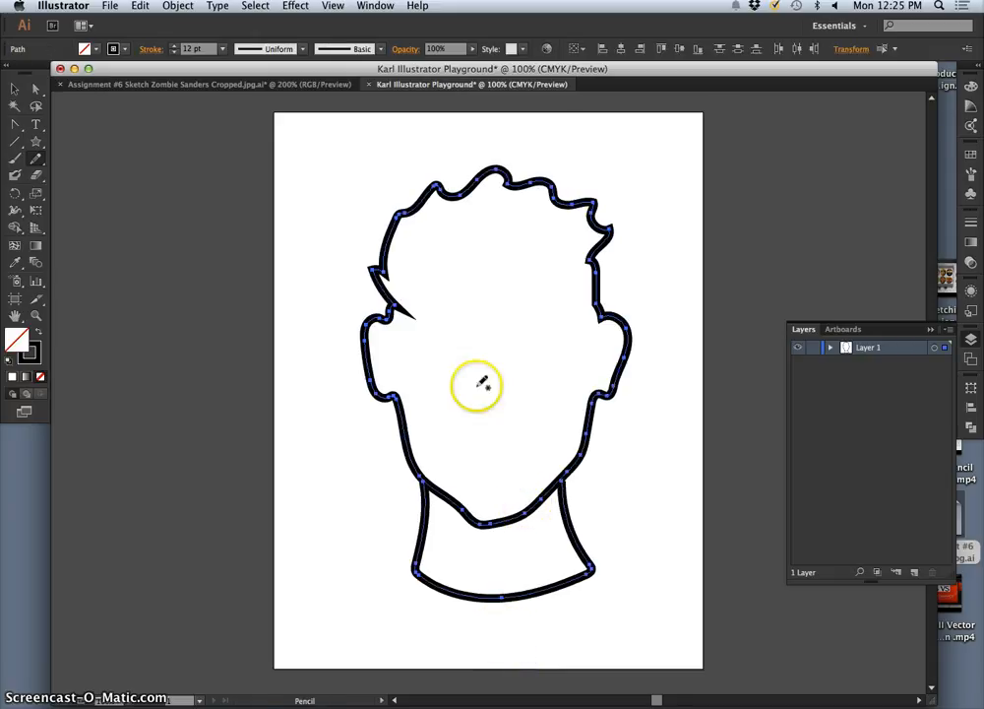
# Step: Try the tapering Width Profile 4 on the head and neck, view them deselected, and undo it
pyautogui.click(305, 49)
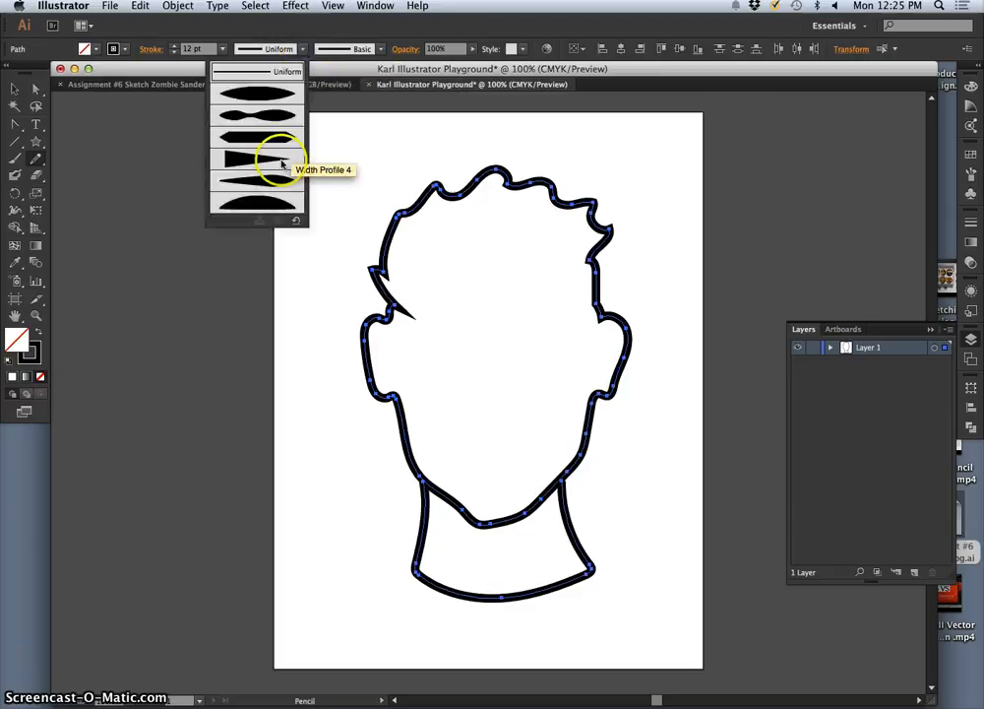
pyautogui.click(250, 163)
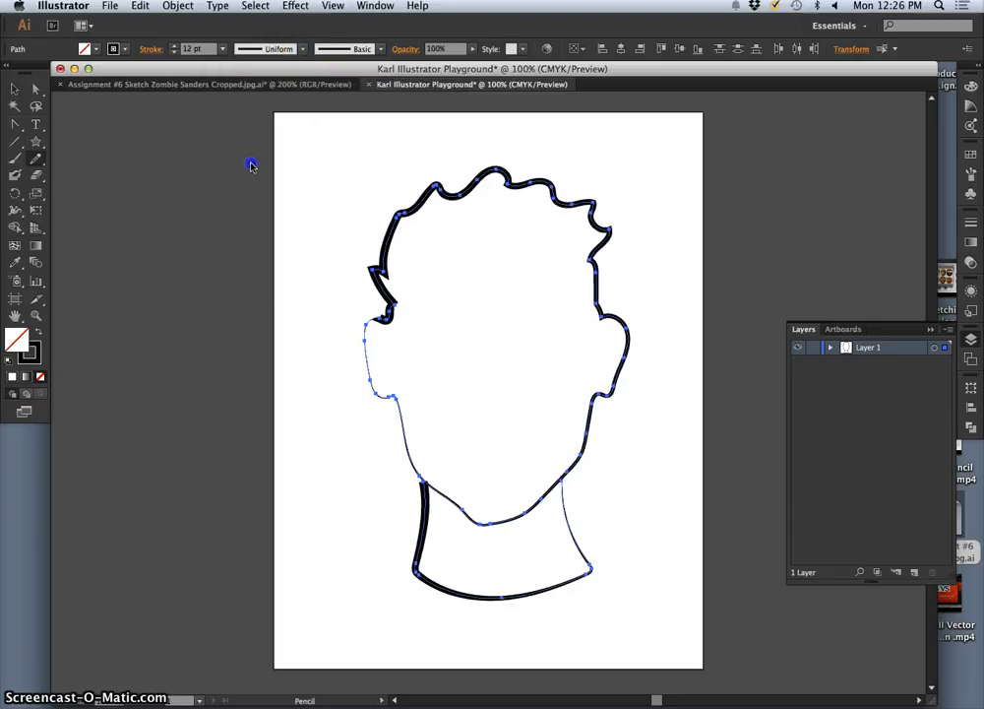
pyautogui.keyDown('super'); pyautogui.click(618, 499); pyautogui.keyUp('super')
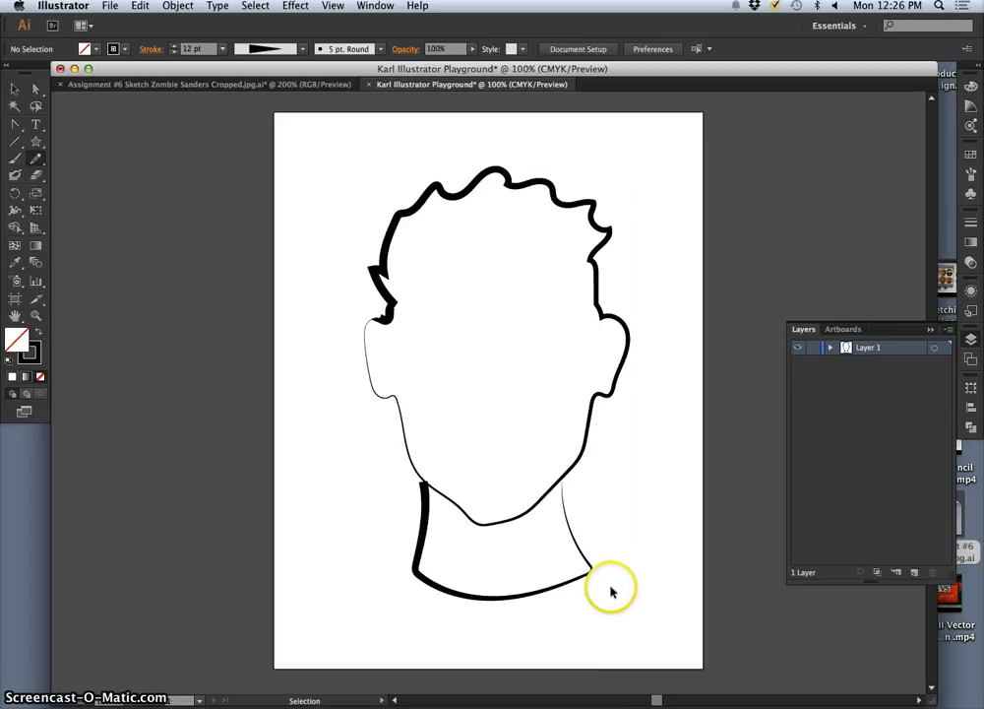
pyautogui.press('super+z')
pyautogui.press('super+z')
# Step: Apply Width Profile 2 once more to compare the line variation on head and neck, and undo it
pyautogui.click(291, 48)
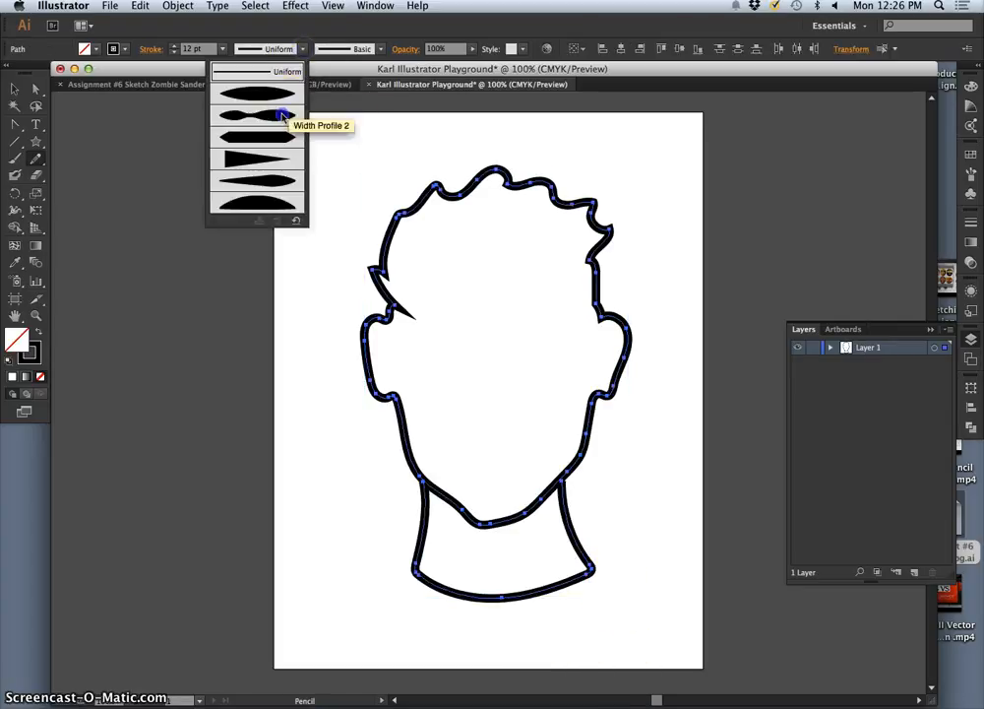
pyautogui.click(285, 116)
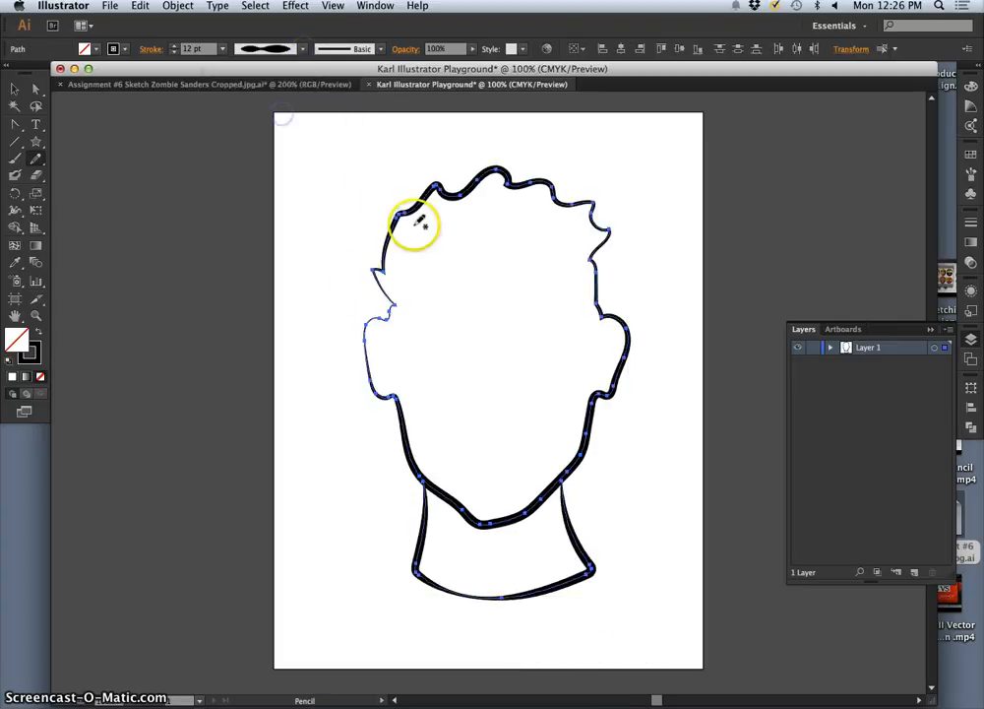
pyautogui.keyDown('super'); pyautogui.click(340, 506); pyautogui.keyUp('super')
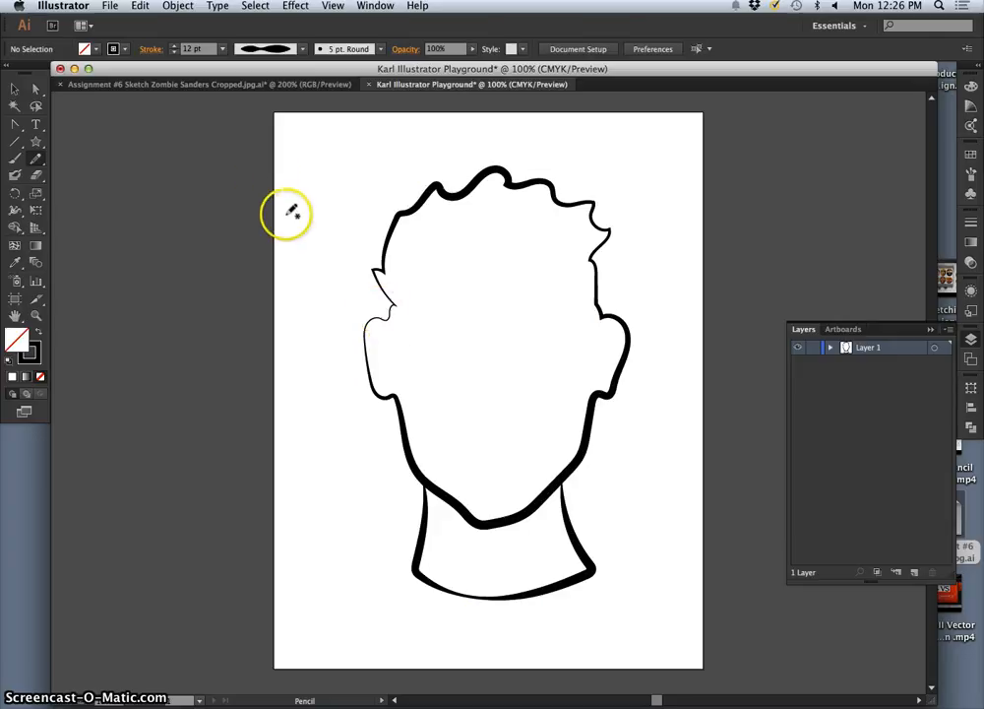
pyautogui.press('super+z')
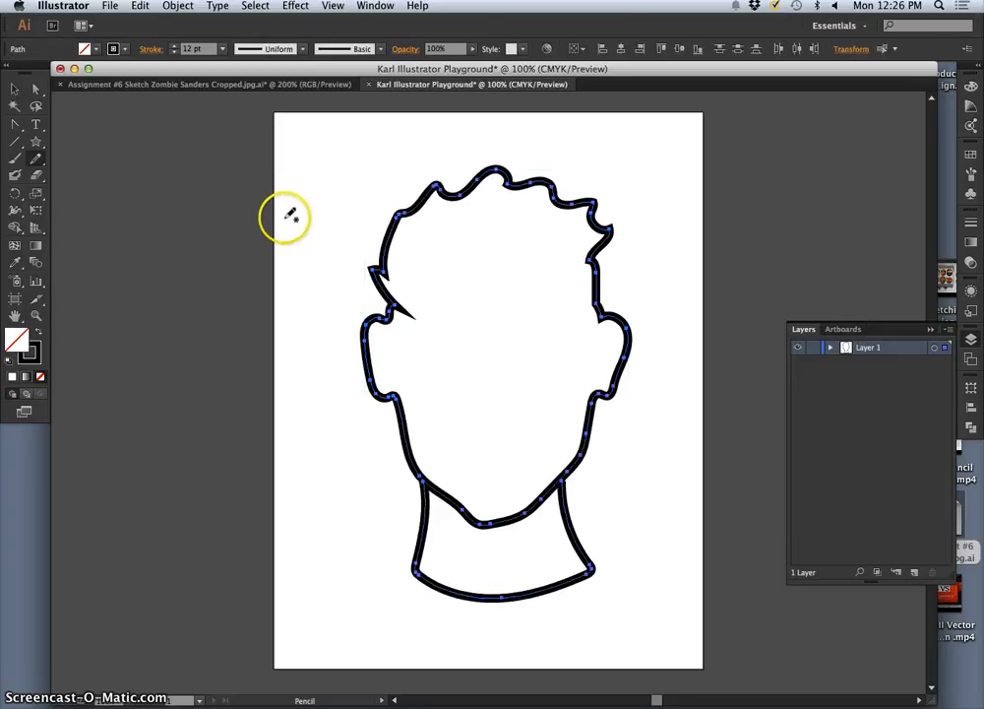
# Step: Reduce the head and neck stroke weight to 5 pt and deselect both paths
pyautogui.click(172, 53)
pyautogui.click(173, 53)
pyautogui.click(172, 54)
pyautogui.click(172, 53)
pyautogui.click(172, 53)
pyautogui.click(172, 53)
pyautogui.click(171, 55)
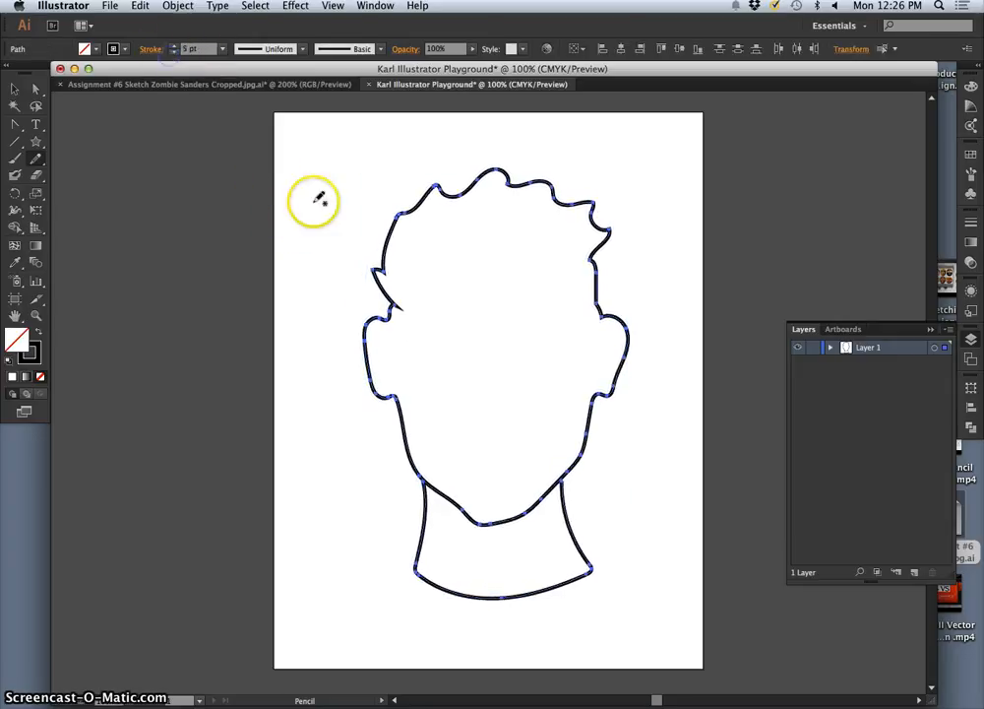
pyautogui.click(318, 220)
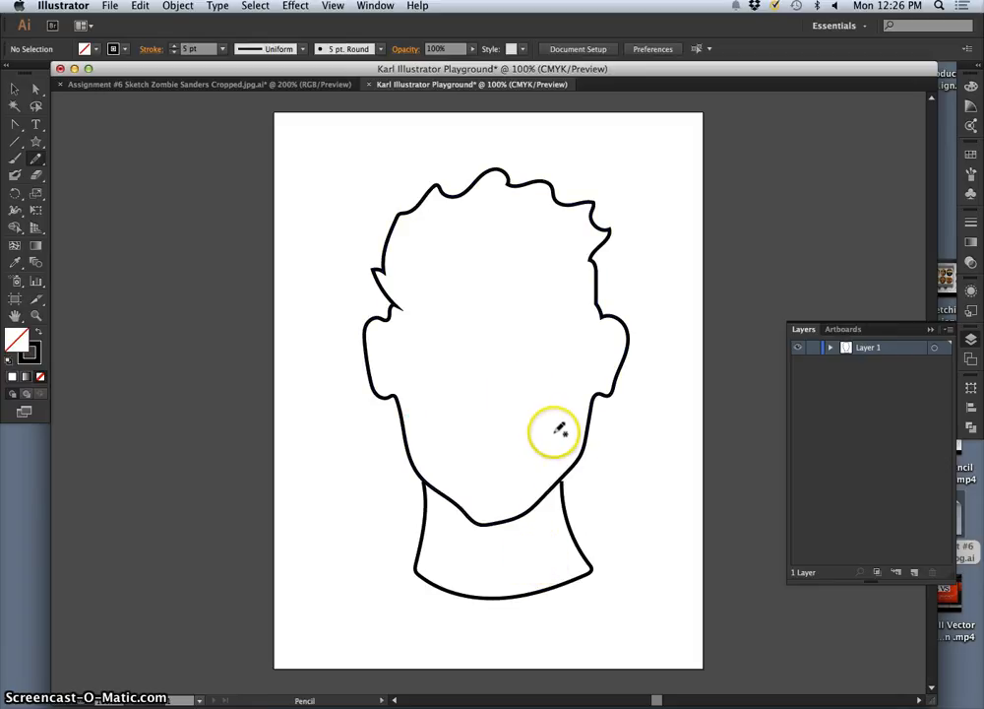
# Step: Inspect the sharp spike between the hair and the left ear at 300%, and undo the latest stroke-weight changes until both paths are selected again
pyautogui.press('super+equal')
pyautogui.press('super+equal')
pyautogui.press('super+equal')
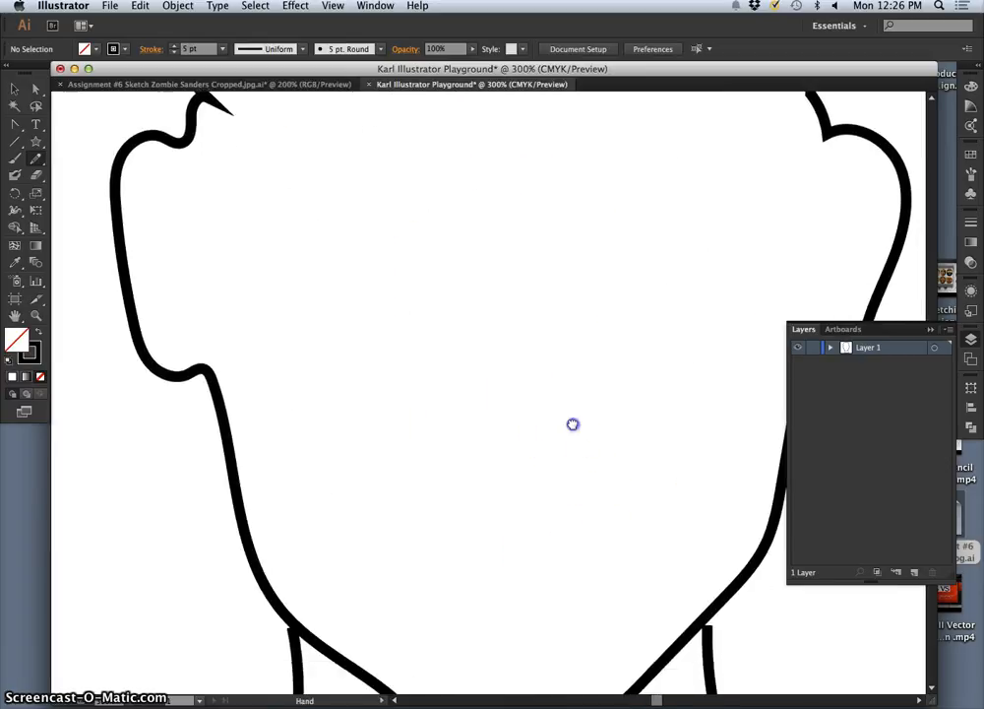
pyautogui.moveTo(573, 424); pyautogui.dragTo(612, 494)
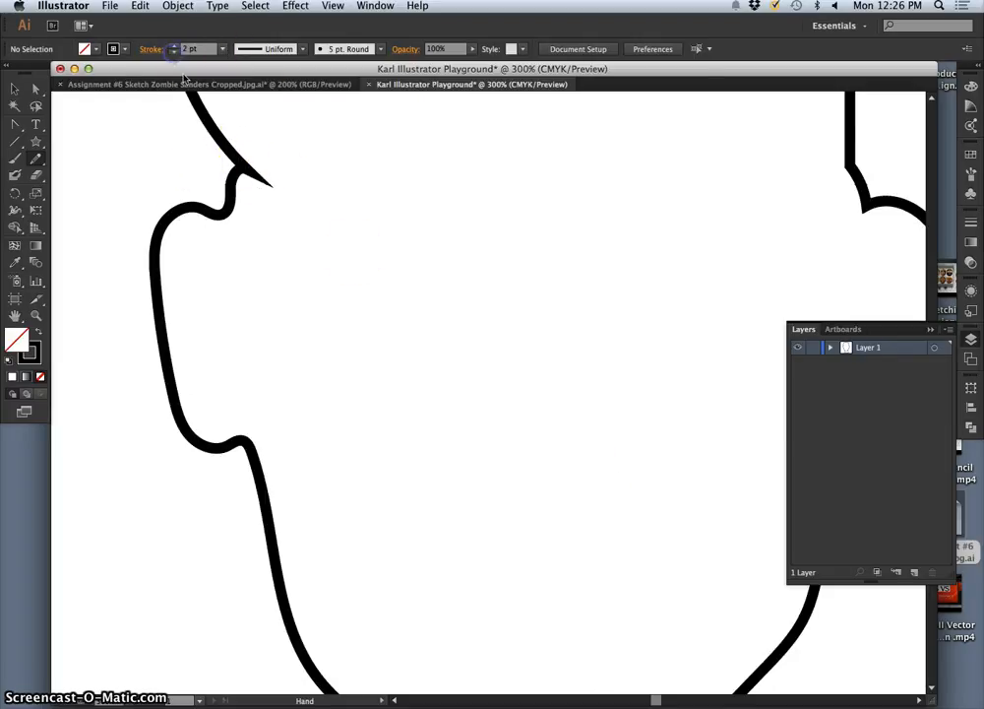
pyautogui.press('super+space')
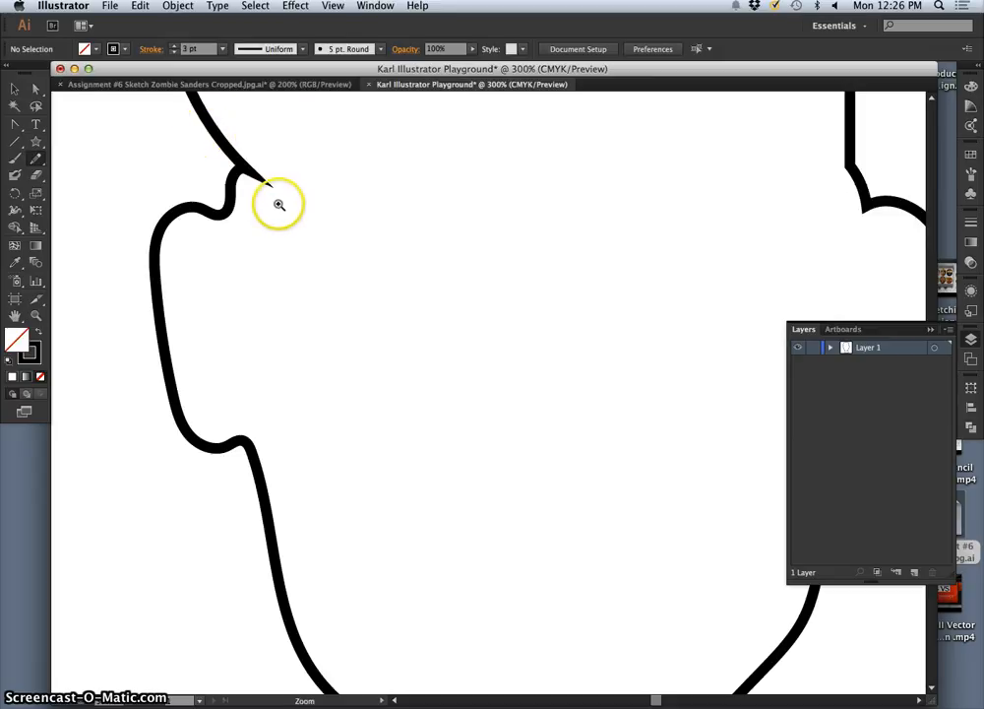
pyautogui.press('super+z')
pyautogui.press('super+z')
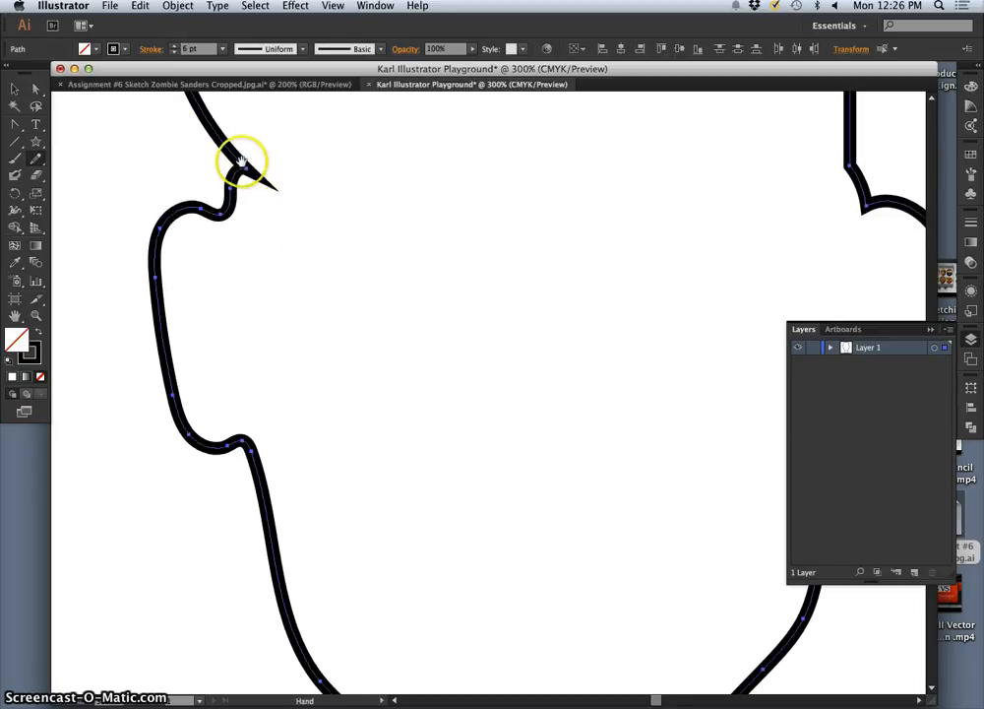
pyautogui.press('super+z')
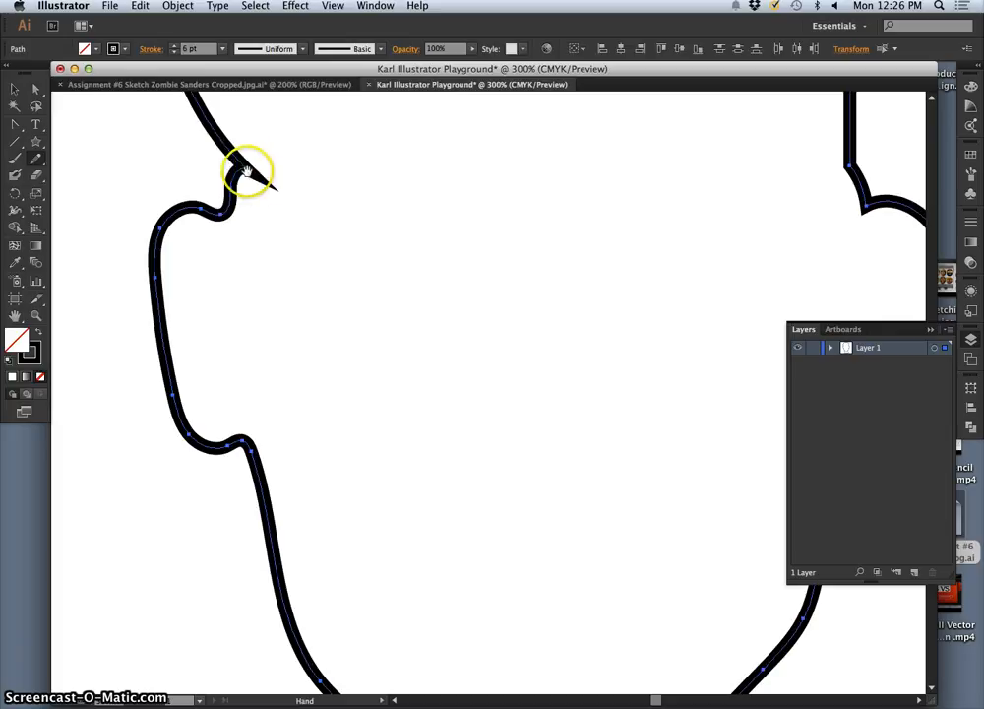
# Step: Reduce the selected head and neck strokes to 1 pt while watching the spike above the left ear
pyautogui.click(174, 52)
pyautogui.click(174, 52)
pyautogui.click(173, 53)
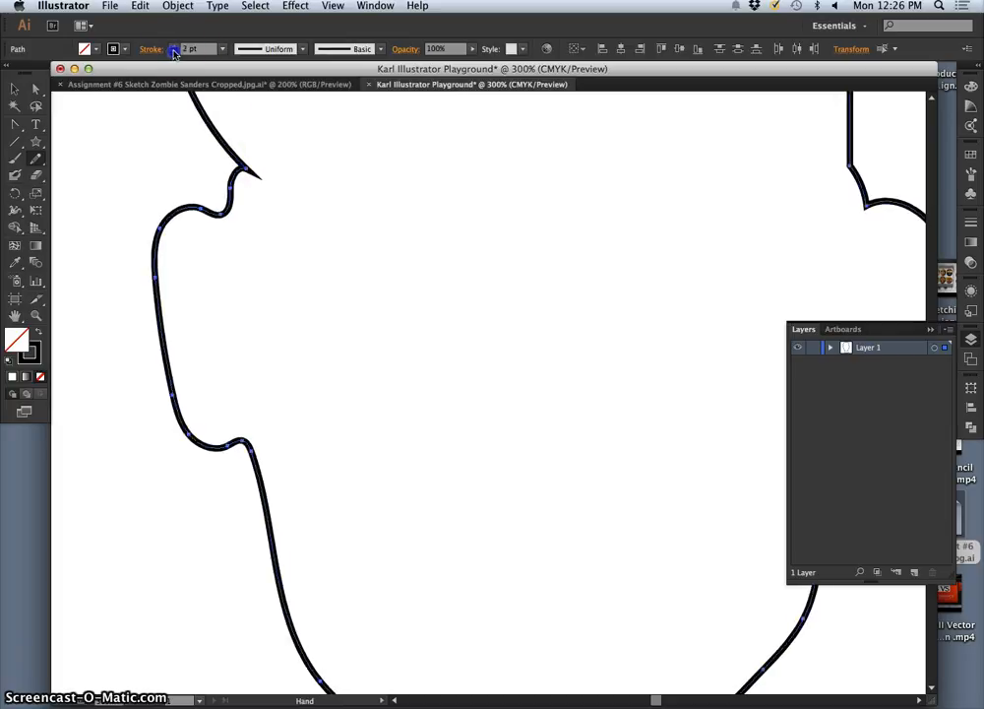
pyautogui.click(174, 52)
pyautogui.click(174, 52)
pyautogui.click(173, 52)
pyautogui.click(174, 45)
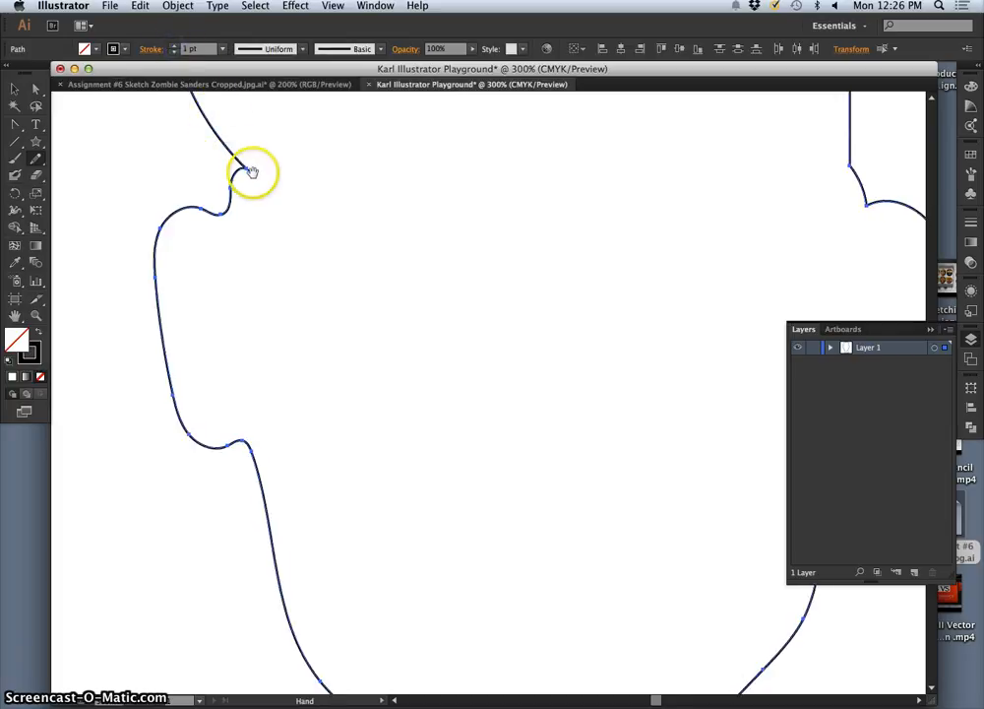
# Step: Increase the stroke weight of the head and neck paths to 8 pt and examine the spike above the ear
pyautogui.click(173, 46)
pyautogui.click(174, 45)
pyautogui.click(174, 46)
pyautogui.click(174, 45)
pyautogui.click(174, 45)
pyautogui.click(174, 46)
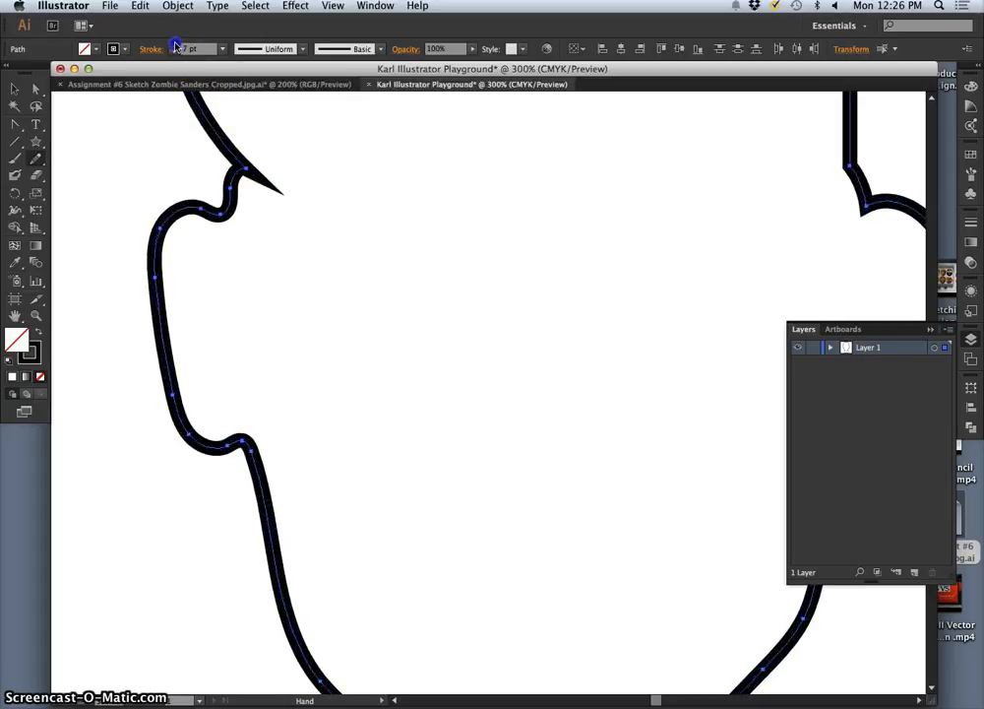
pyautogui.click(174, 46)
pyautogui.moveTo(235, 145); pyautogui.dragTo(276, 193)
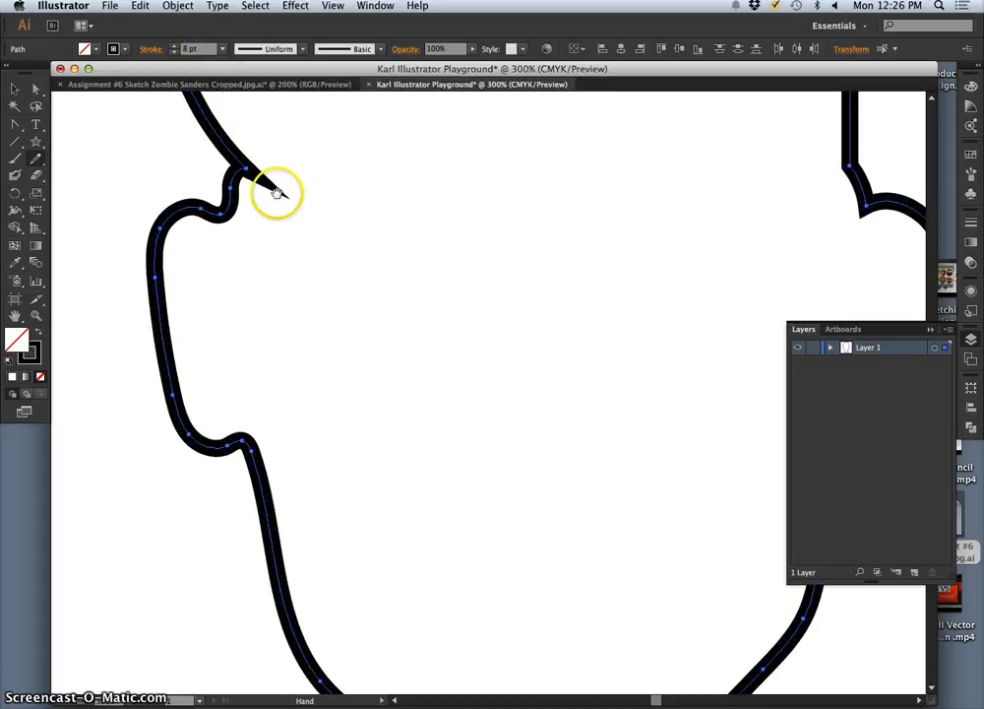
# Step: Try to erase the spike above the left ear with the Eraser tool, and return the view to 100%
pyautogui.click(38, 179)
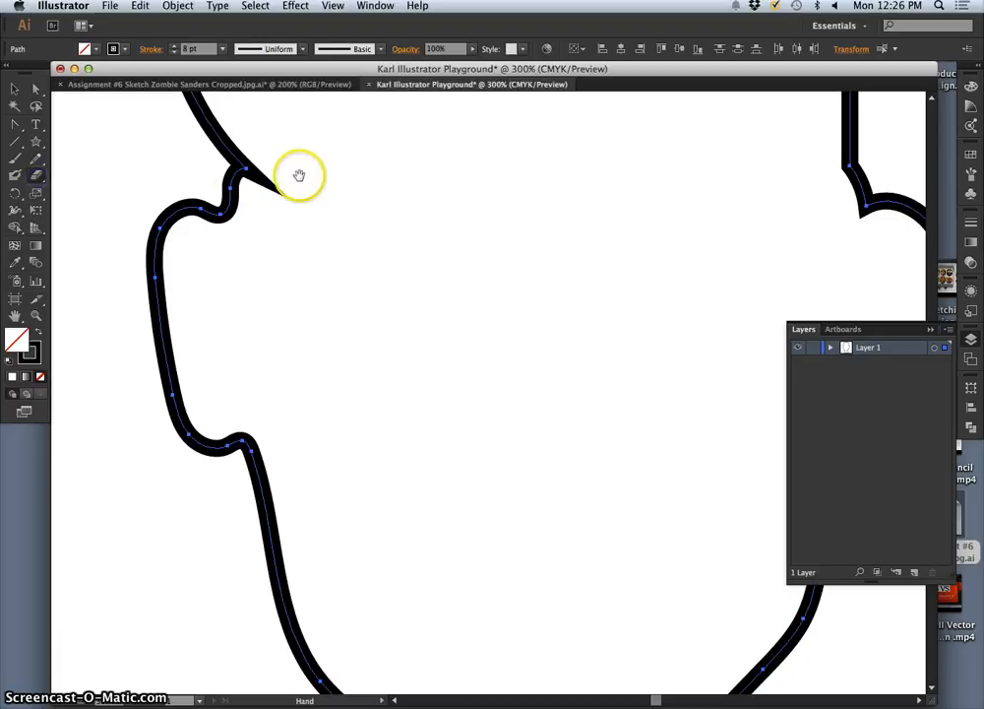
pyautogui.moveTo(299, 171); pyautogui.dragTo(287, 198)
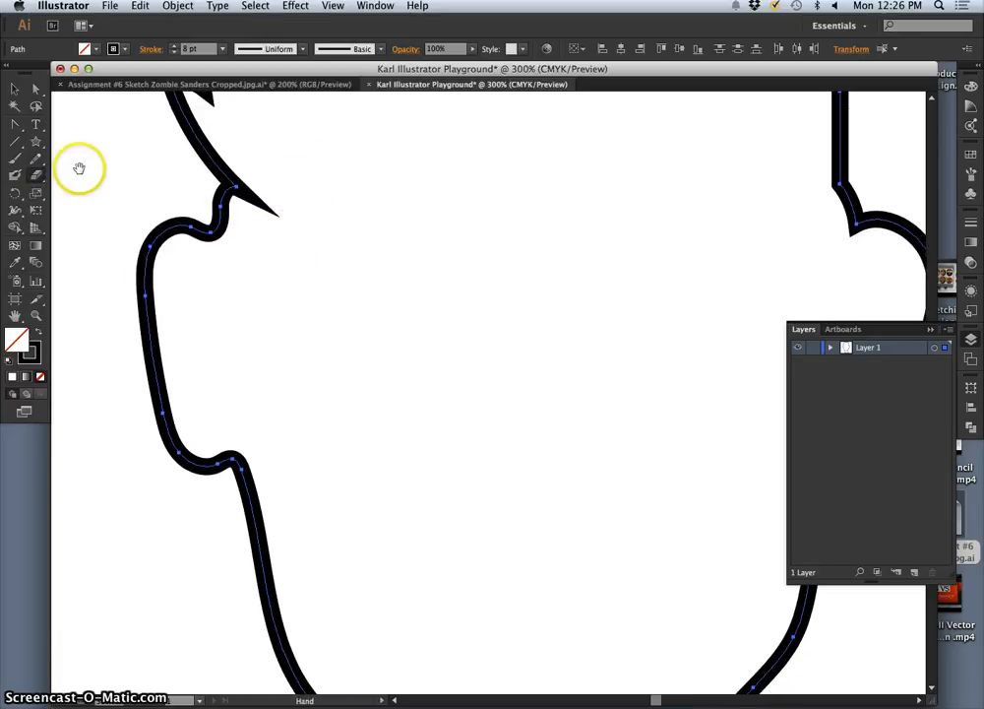
pyautogui.press('super+1')
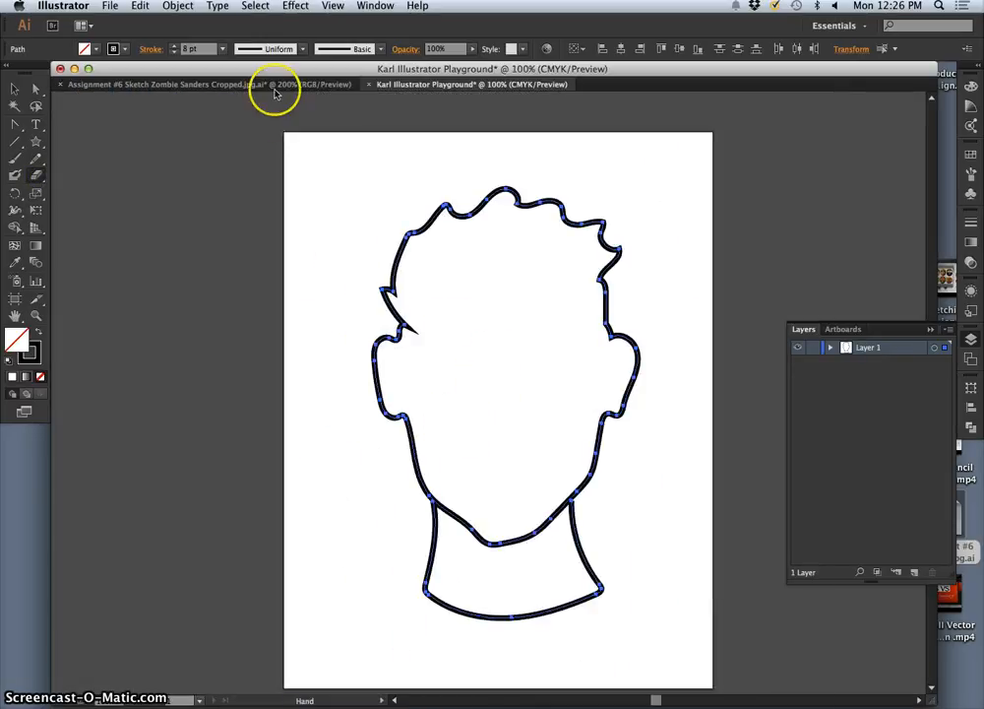
# Step: Apply the 5 pt. Oval brush to the selected head and neck paths
pyautogui.click(381, 49)
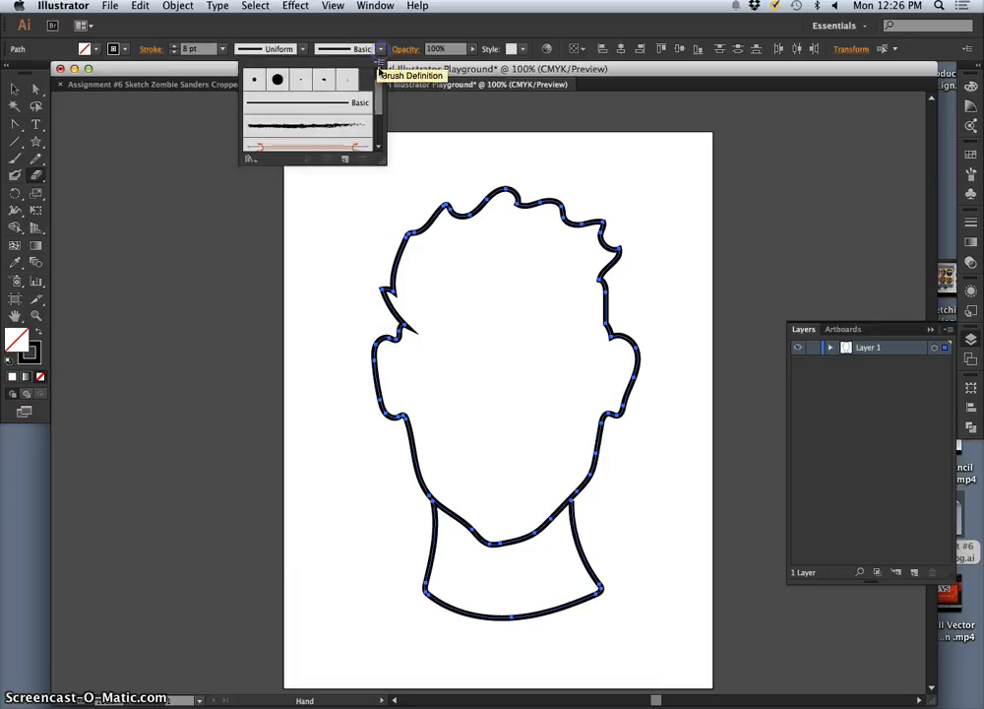
pyautogui.click(325, 79)
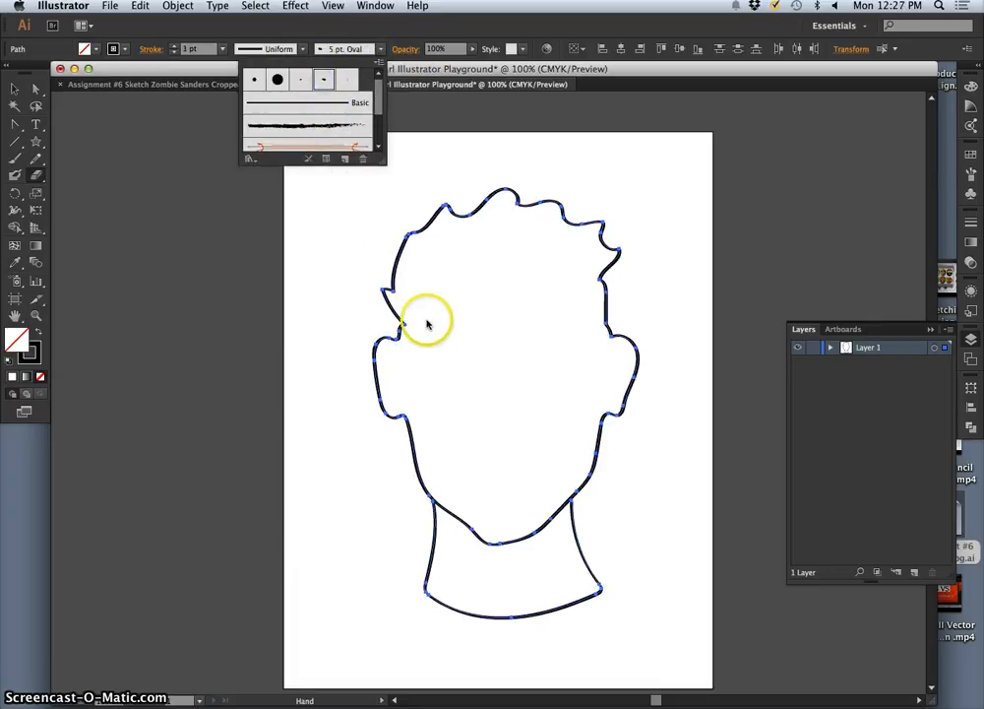
# Step: Examine the brushed outline around the left ear at 300% with the paths deselected
pyautogui.click(382, 445)
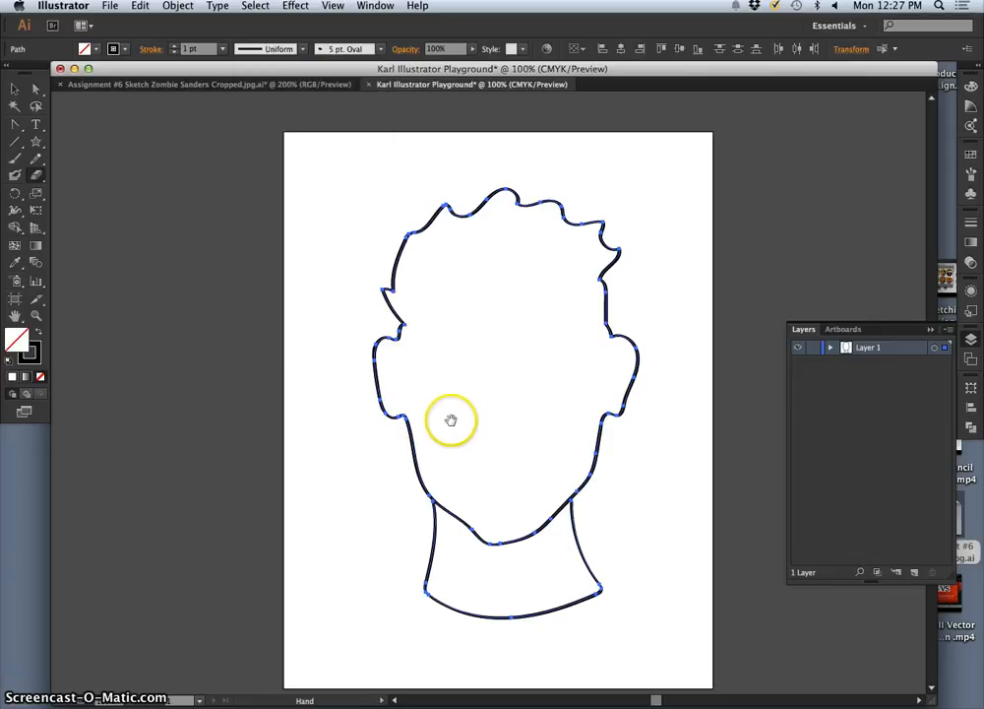
pyautogui.press('super+equal')
pyautogui.press('super+equal')
pyautogui.press('super+equal')
pyautogui.moveTo(282, 260); pyautogui.dragTo(329, 336)
pyautogui.press('v')
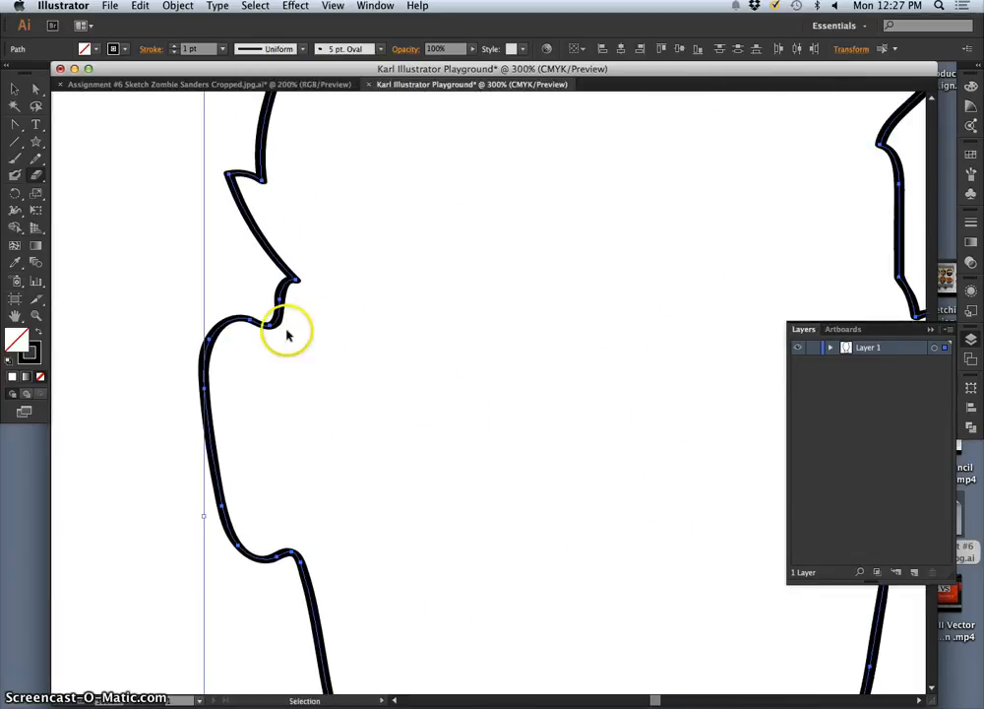
pyautogui.click(161, 307)
pyautogui.hotkey('shift', 'e')
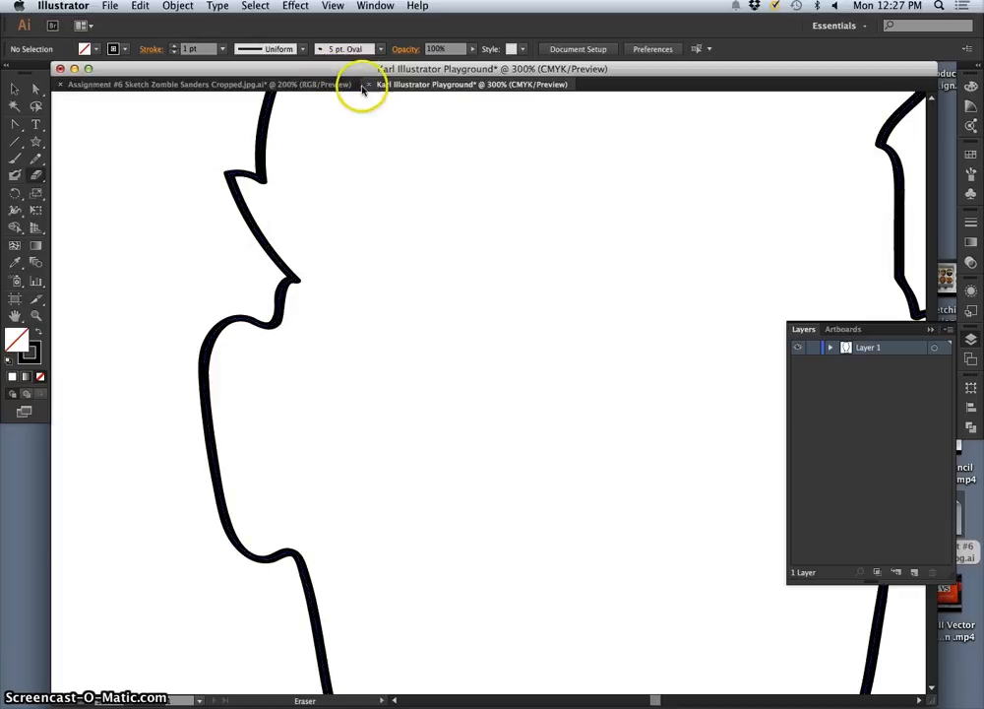
# Step: Undo the 5 pt. Oval brush, then try 5 pt. Flat, 3 pt. Oval and 5 pt. Oval on the paths, keeping the brush options as they are
pyautogui.press('super+z')
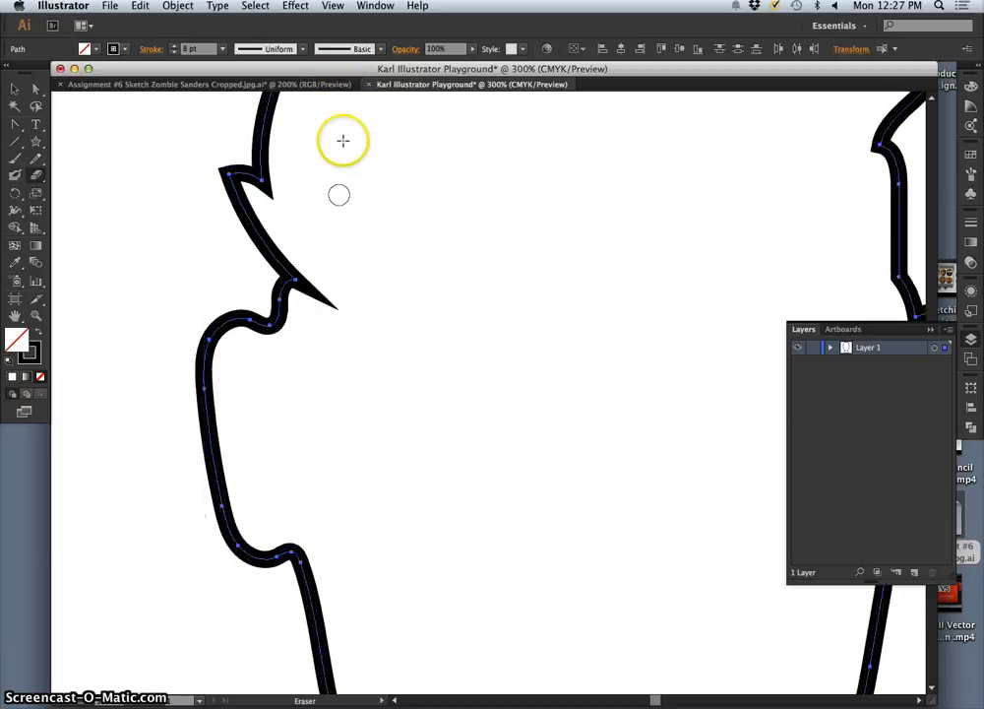
pyautogui.click(381, 49)
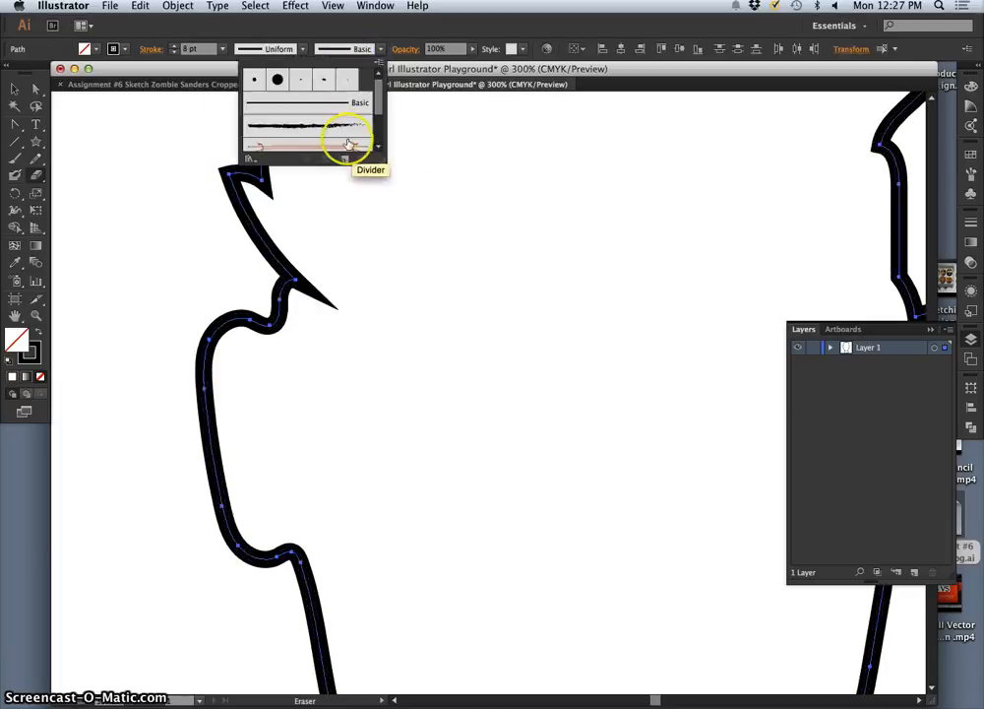
pyautogui.click(347, 80)
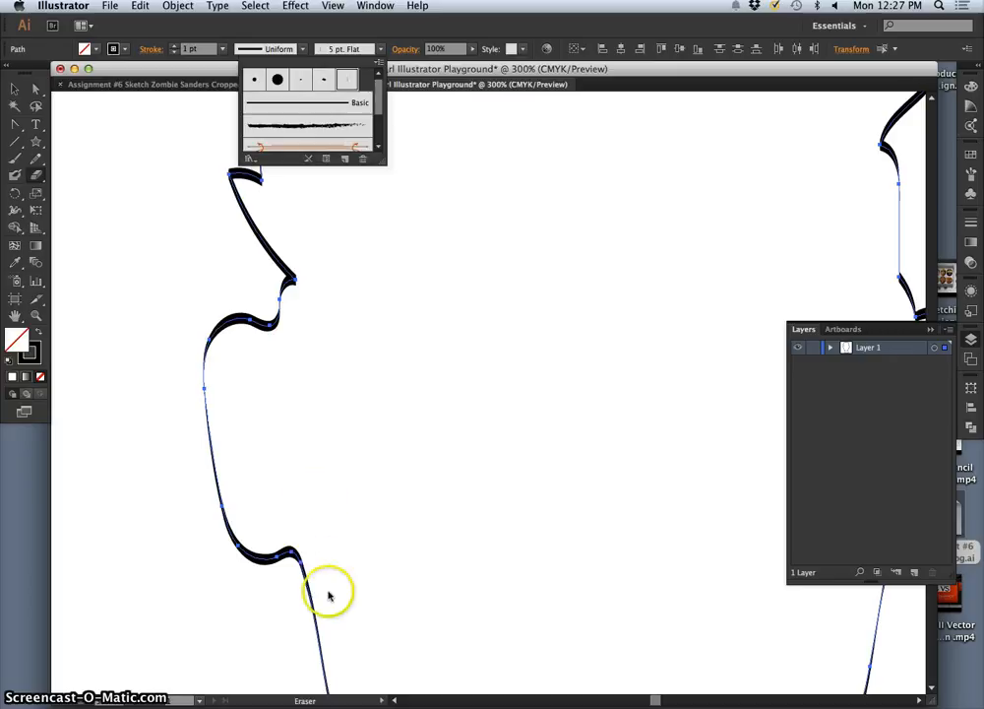
pyautogui.click(300, 81)
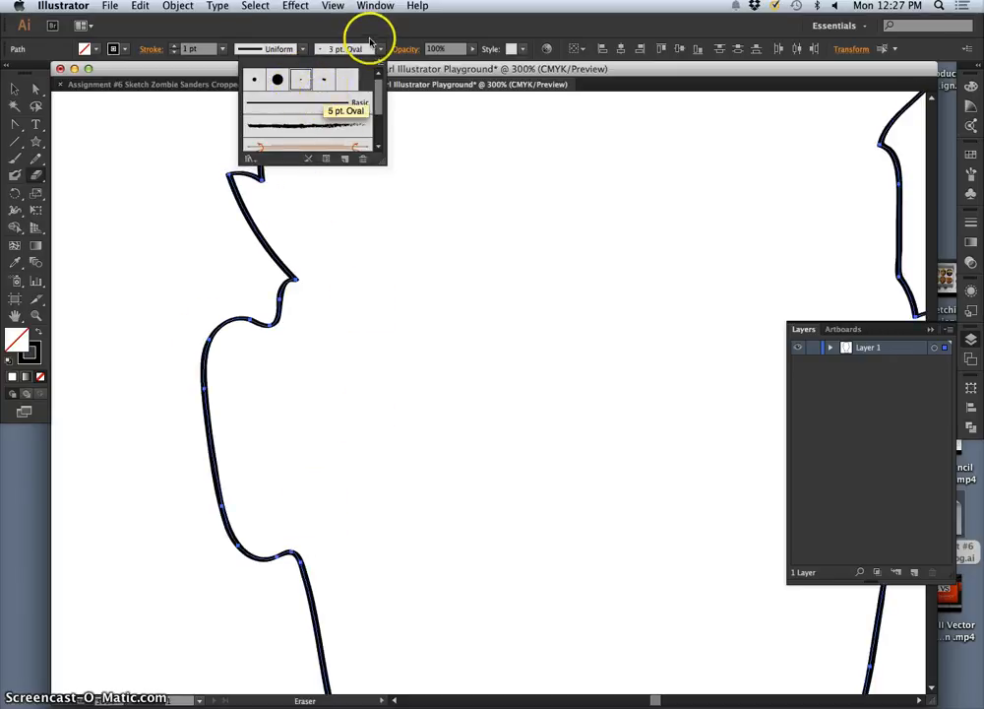
pyautogui.doubleClick(327, 80)
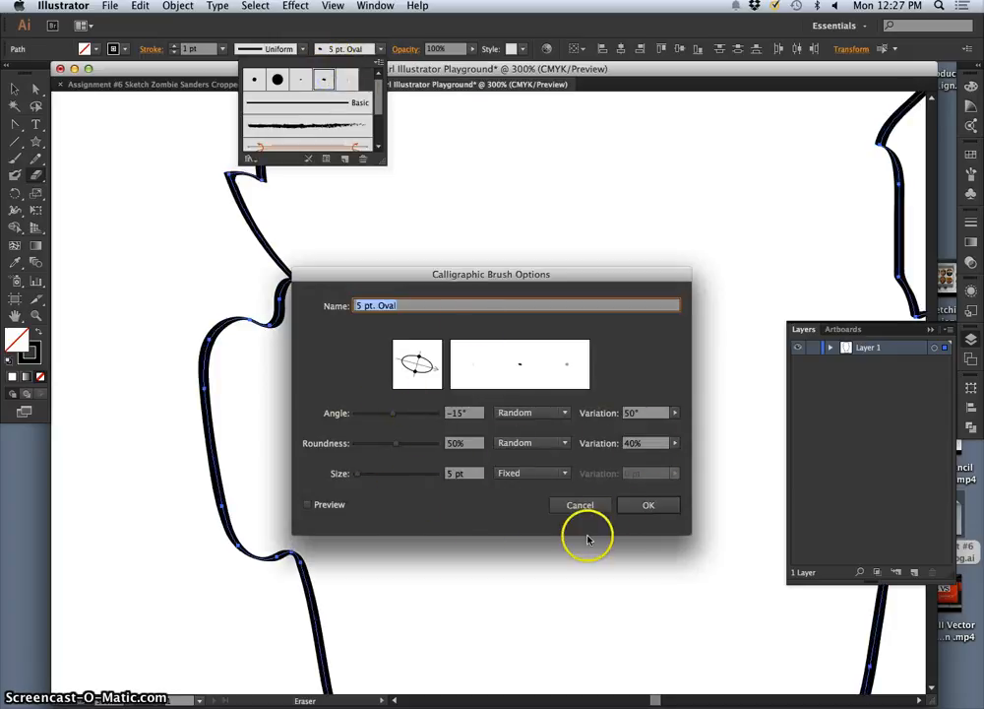
pyautogui.click(641, 505)
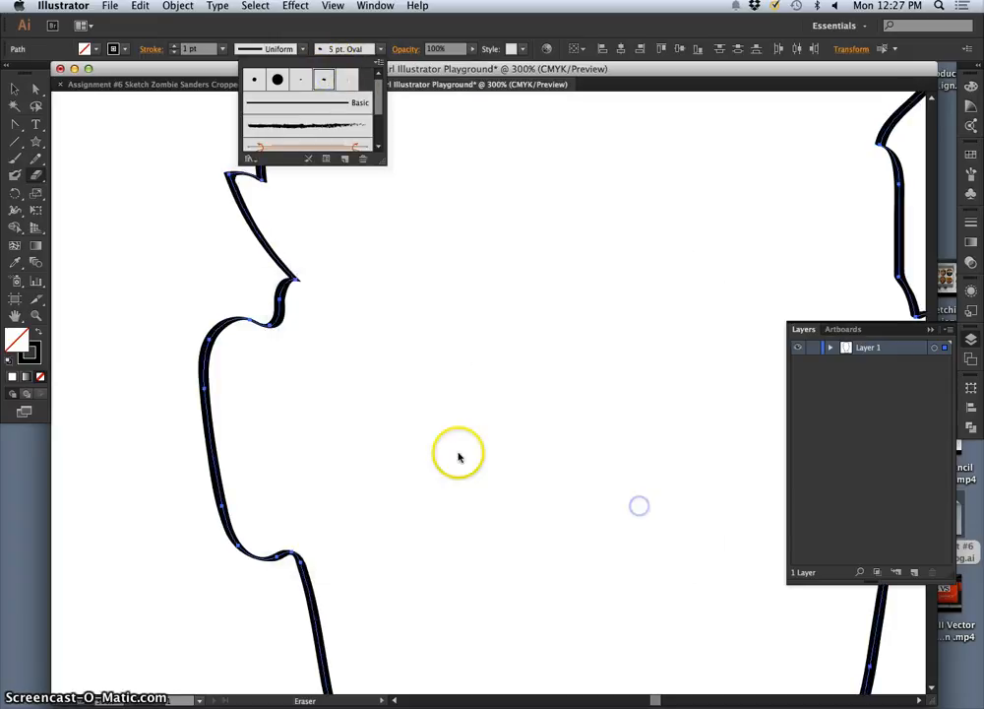
# Step: Apply the rough, charcoal-like art brush to the head and neck paths and deselect them at 100% view
pyautogui.click(316, 127)
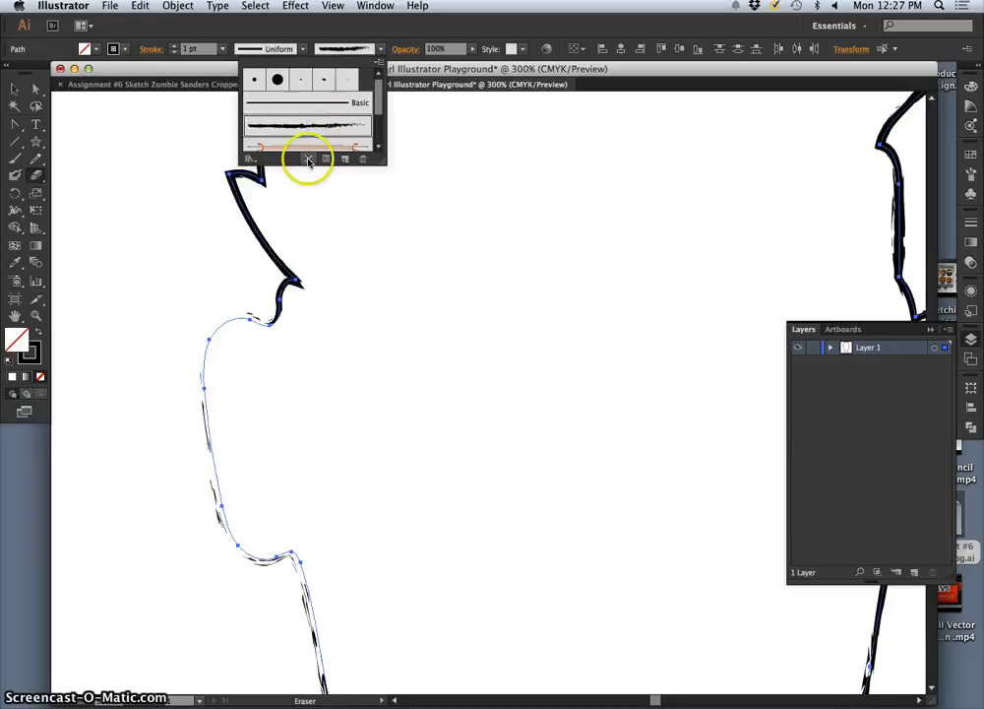
pyautogui.click(374, 211)
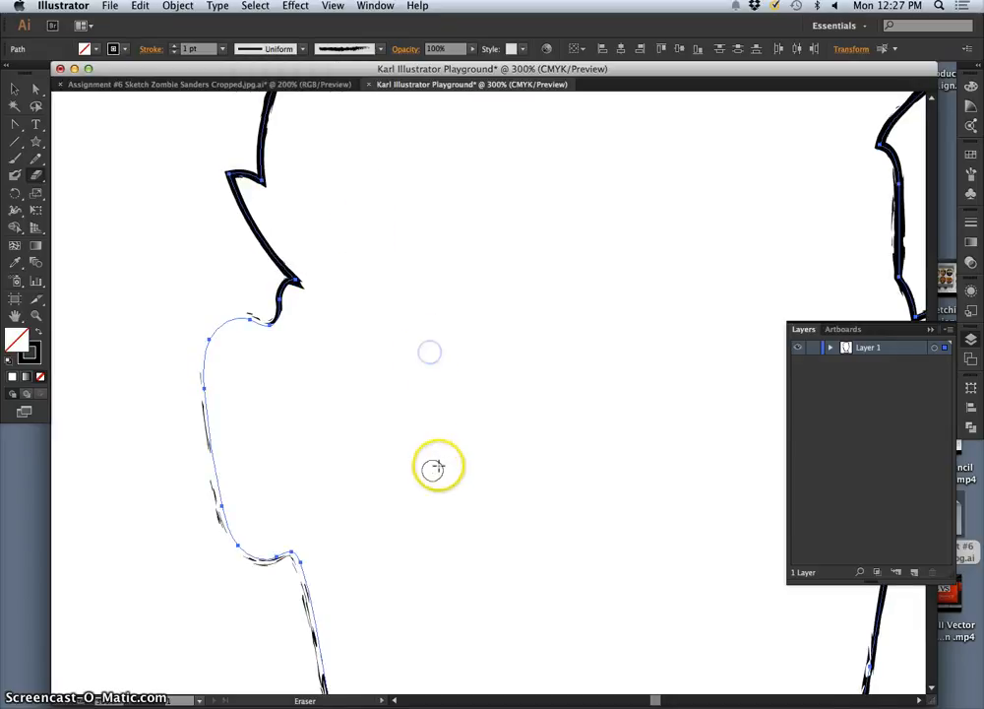
pyautogui.press('super+minus')
pyautogui.press('super+minus')
pyautogui.press('super+minus')
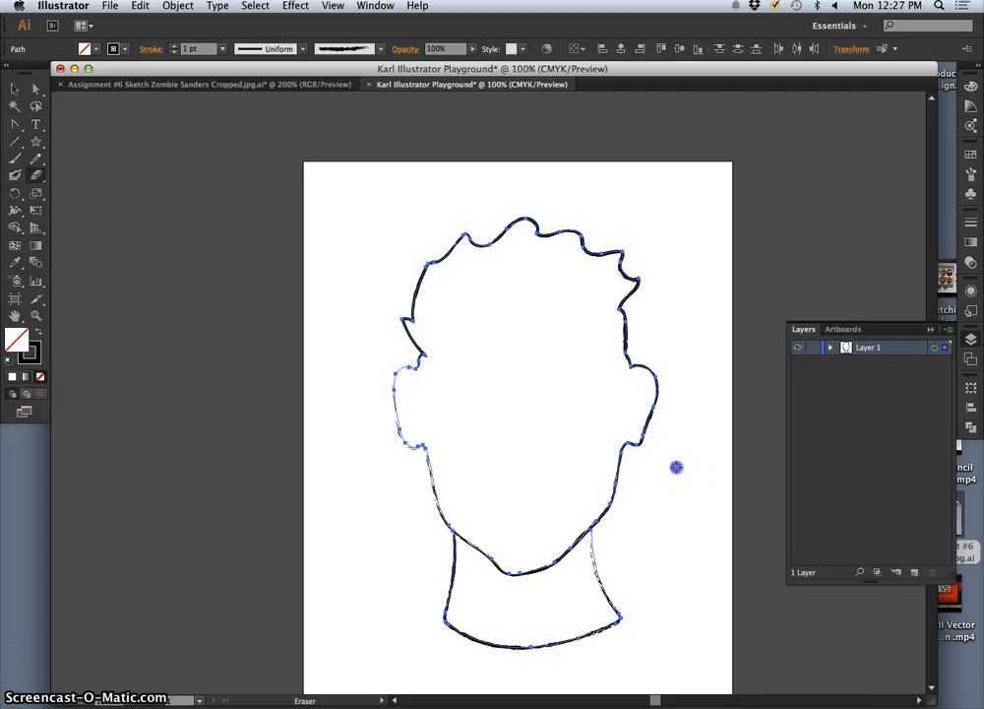
pyautogui.press('v')
pyautogui.click(669, 483)
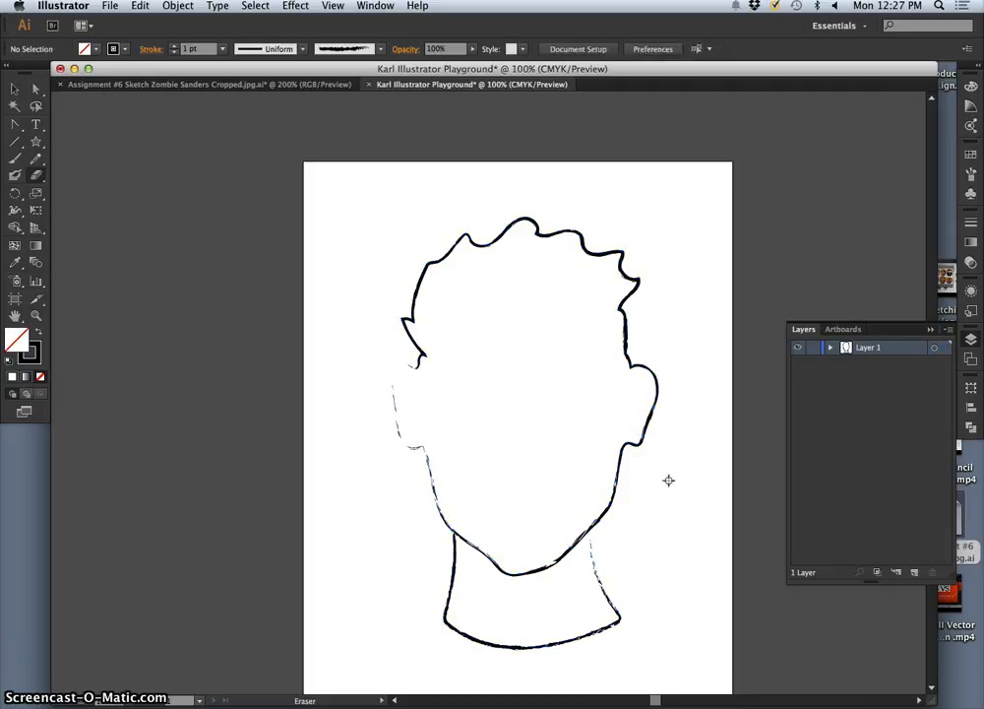
# Step: Examine the rough brush texture along the jaw and neck up close and at full-page view
pyautogui.press('super+plus')
pyautogui.press('super+plus')
pyautogui.press('super+plus')
pyautogui.moveTo(661, 430)
pyautogui.mouseDown()
pyautogui.moveTo(464, 325)
pyautogui.moveTo(444, 300)
pyautogui.mouseUp()
pyautogui.moveTo(614, 473); pyautogui.dragTo(596, 339)
pyautogui.moveTo(609, 562); pyautogui.dragTo(622, 389)
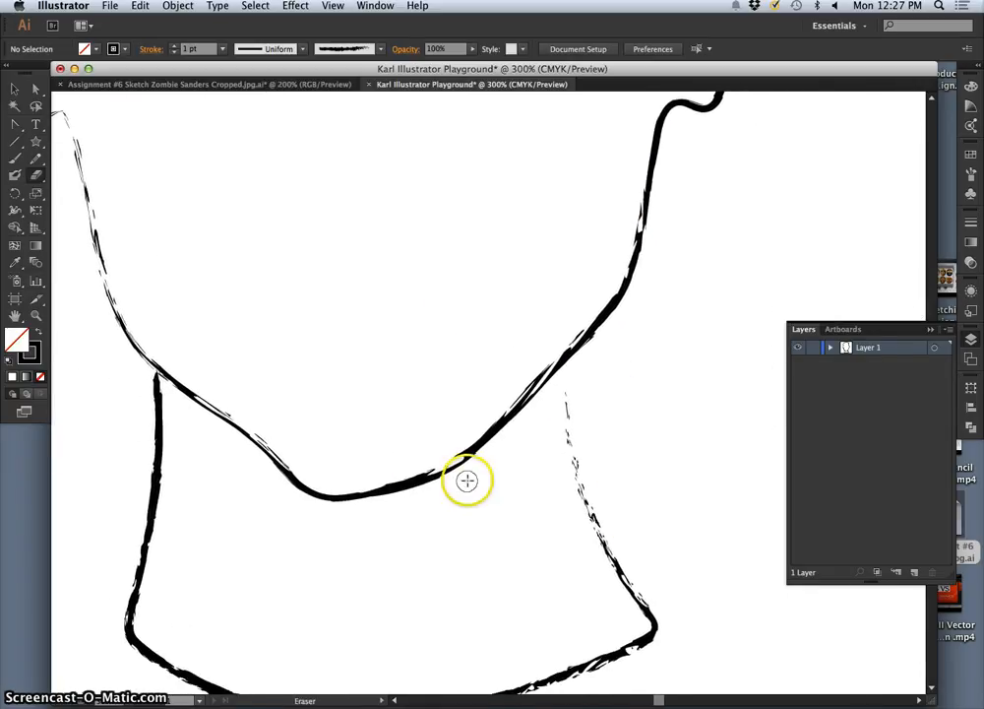
pyautogui.press('super+minus')
pyautogui.press('super+minus')
pyautogui.press('super+minus')
pyautogui.moveTo(466, 353); pyautogui.dragTo(462, 404)
pyautogui.press('super+plus')
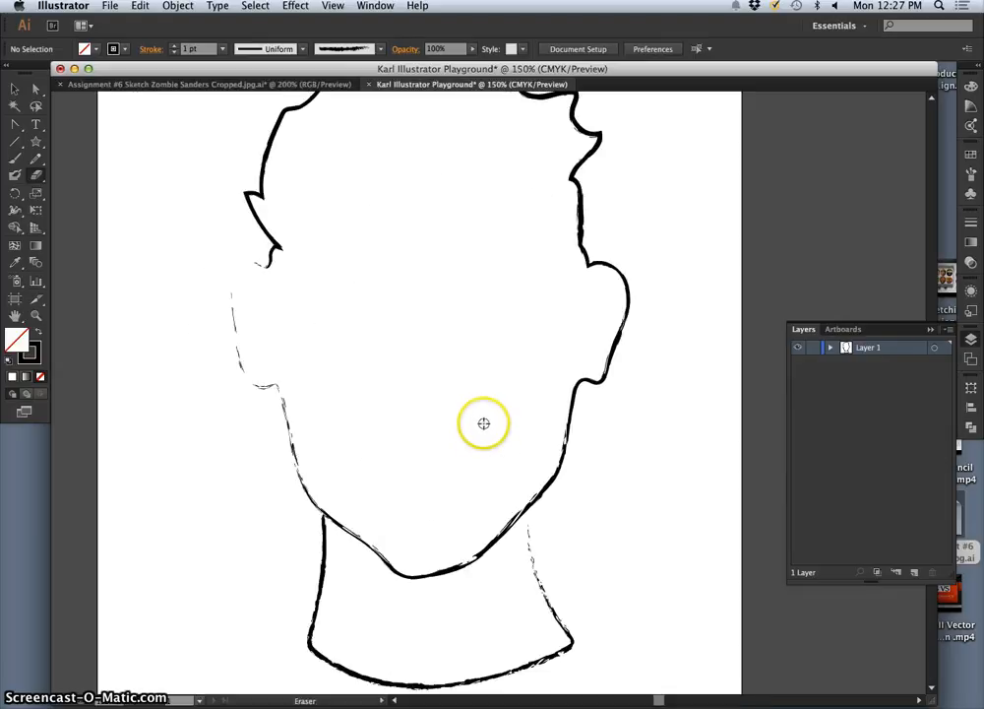
pyautogui.press('super+minus')
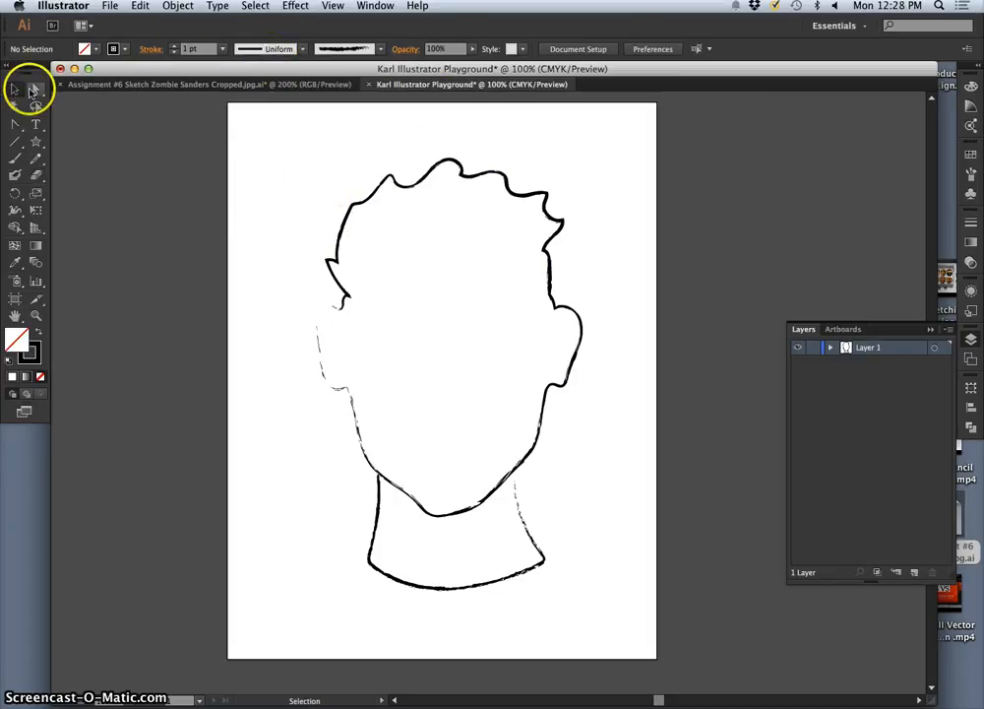
# Step: Pull the top hair anchor and the hair tip beside it upward with Direct Selection to form two taller spikes
pyautogui.click(14, 89)
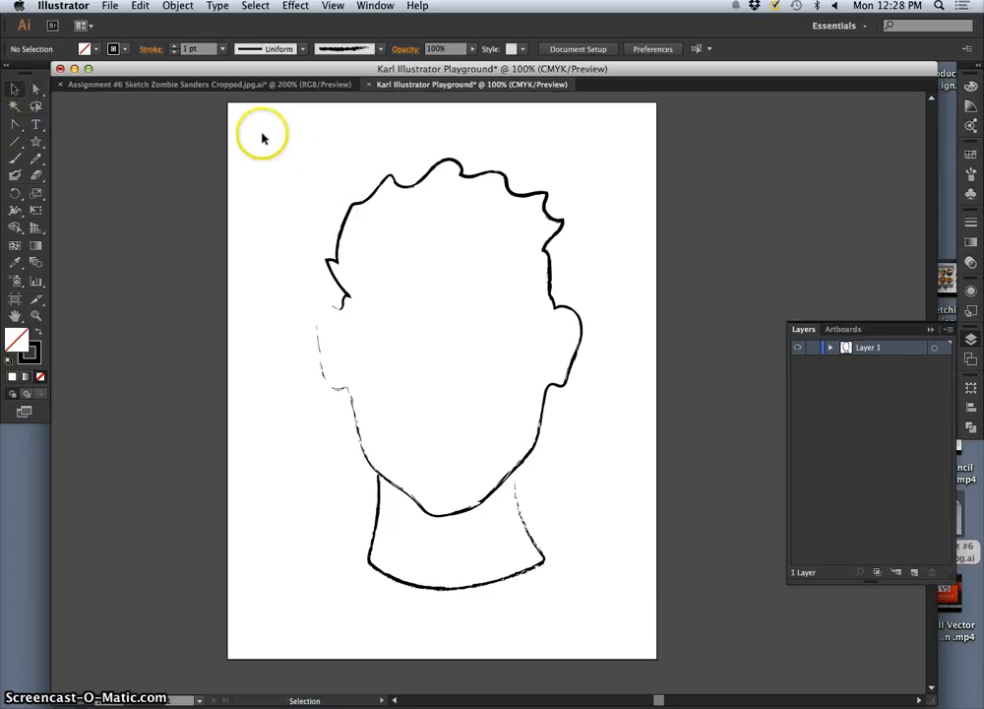
pyautogui.moveTo(305, 176)
pyautogui.mouseDown()
pyautogui.moveTo(606, 519)
pyautogui.moveTo(622, 589)
pyautogui.mouseUp()
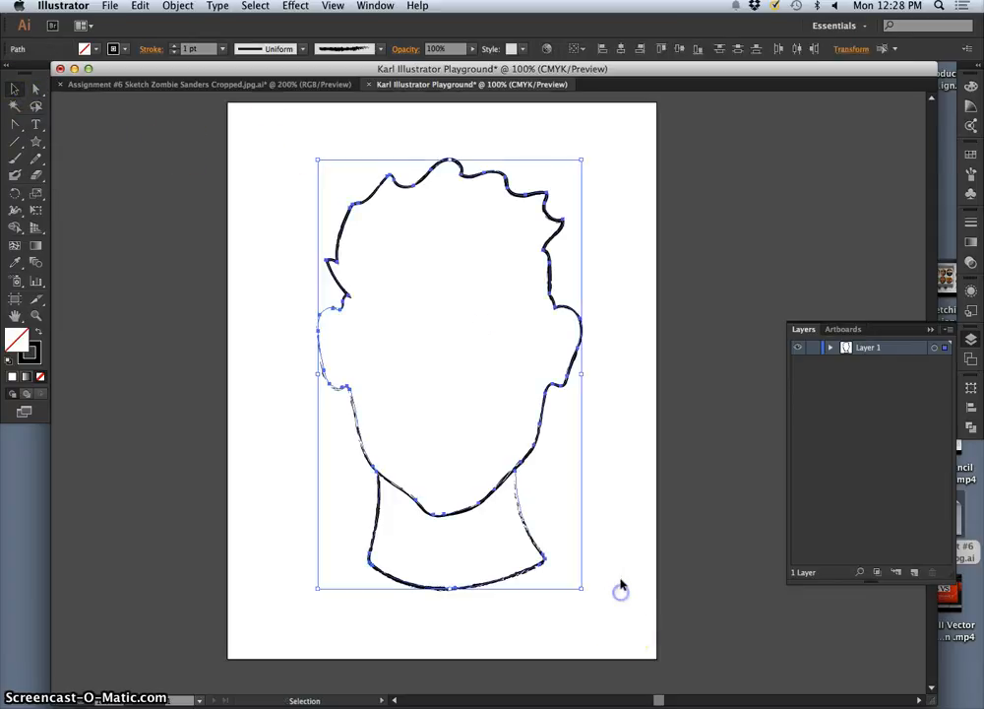
pyautogui.click(36, 89)
pyautogui.click(512, 144)
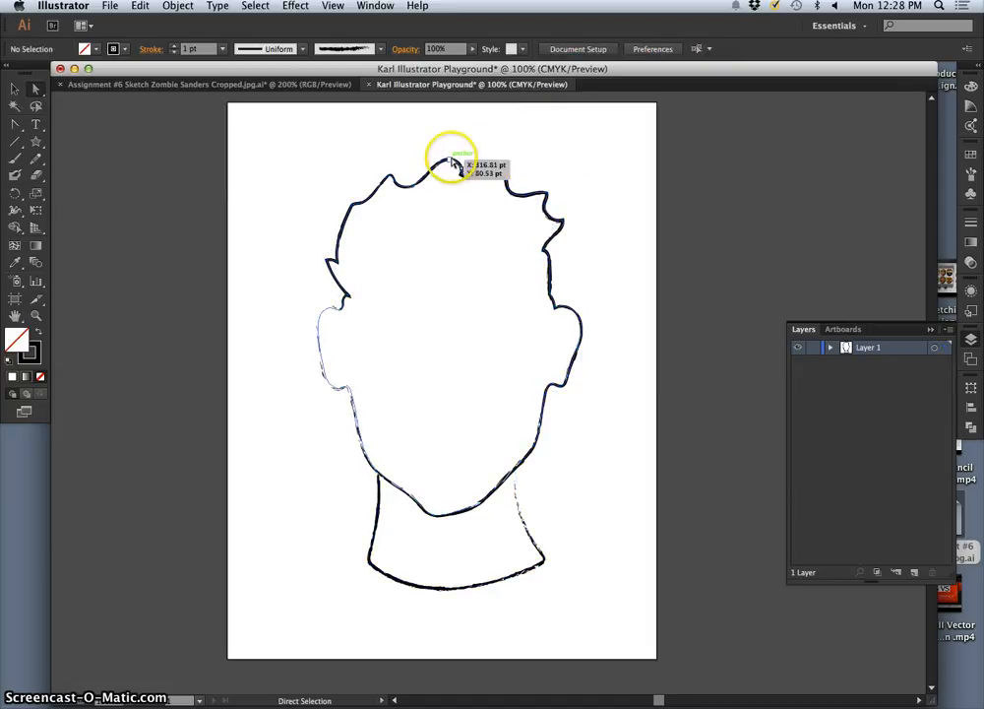
pyautogui.moveTo(451, 164); pyautogui.dragTo(456, 129)
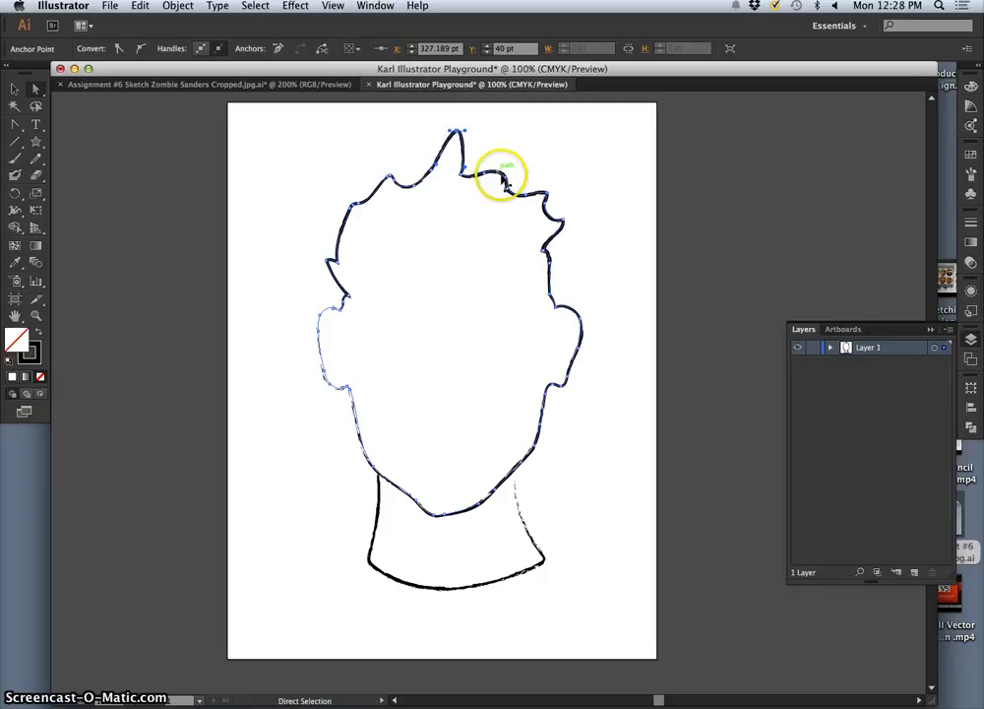
pyautogui.moveTo(504, 183); pyautogui.dragTo(523, 150)
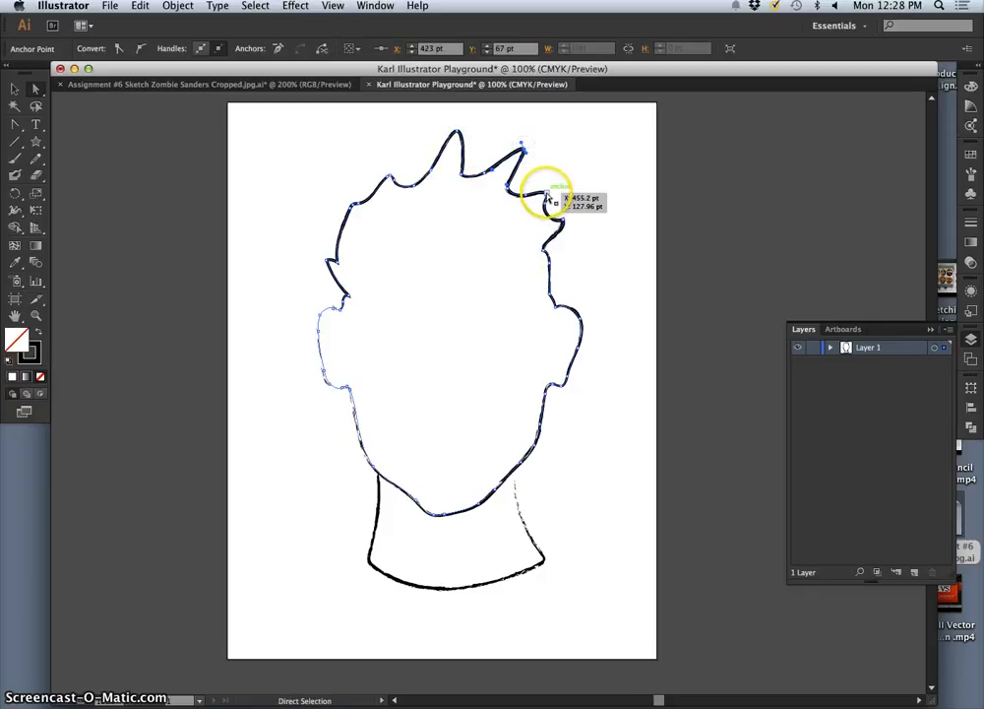
# Step: Move the third hair tip outward and adjust its direction handles to bend it into a rounded curl
pyautogui.moveTo(548, 197); pyautogui.dragTo(545, 125)
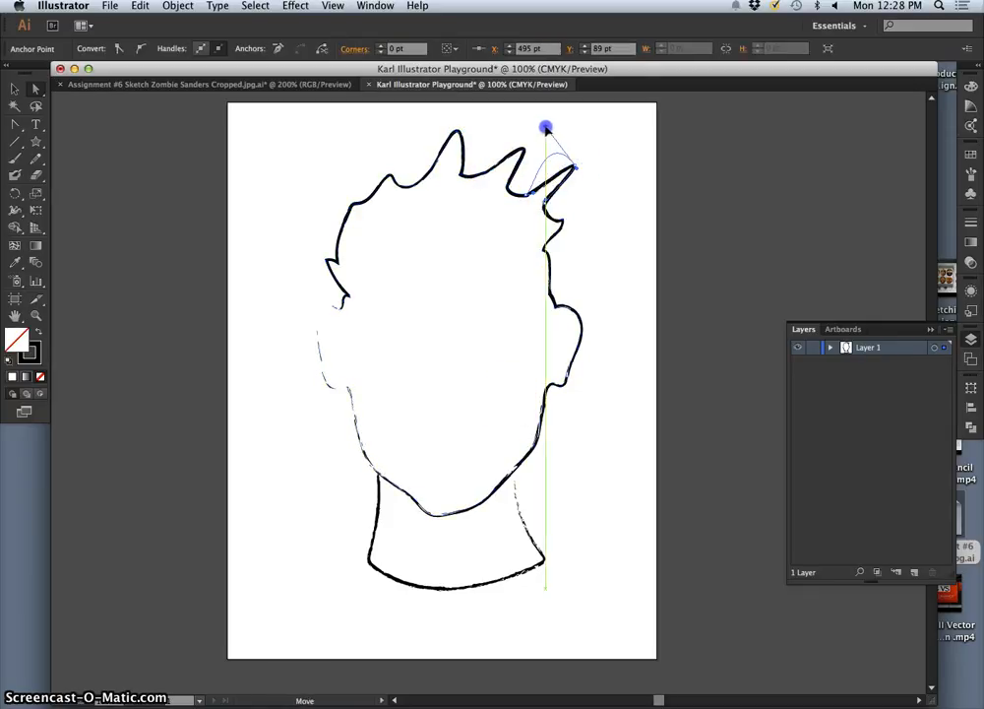
pyautogui.click(583, 187)
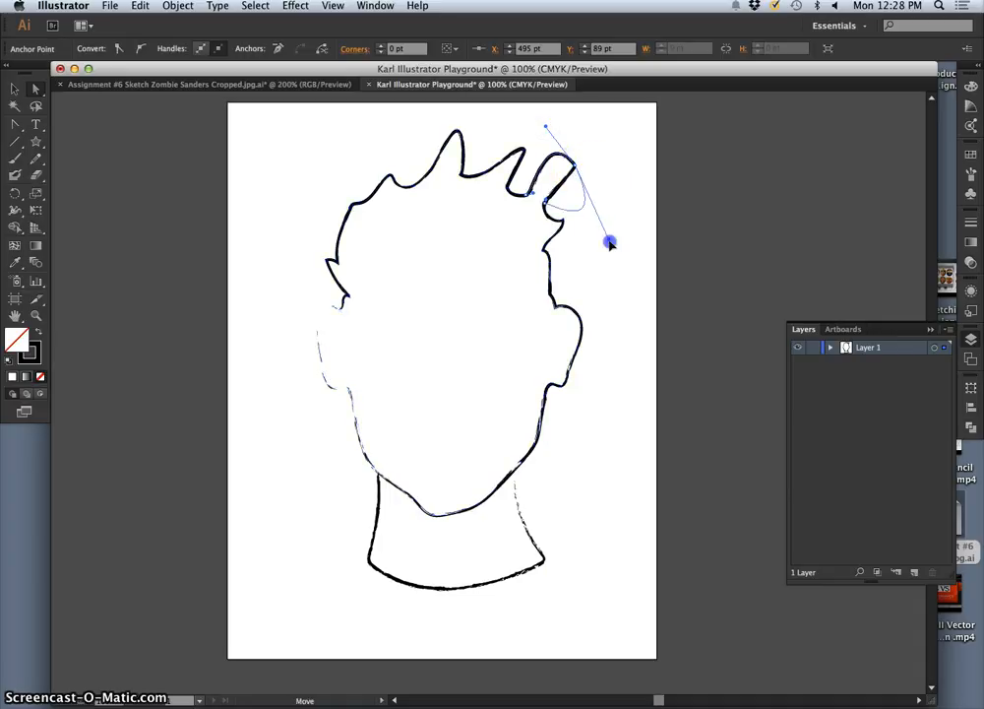
pyautogui.moveTo(610, 225); pyautogui.dragTo(610, 224)
pyautogui.moveTo(559, 201); pyautogui.dragTo(546, 134)
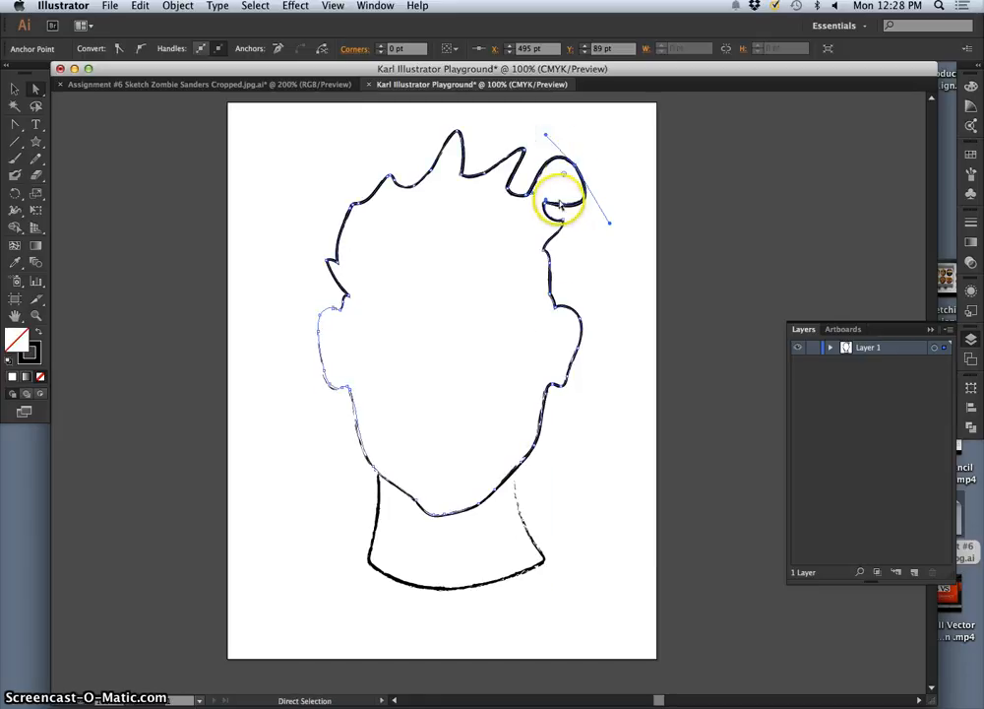
# Step: Drag the upper part of the right ear outward to reshape it, then deselect the path
pyautogui.click(559, 310)
pyautogui.moveTo(560, 311); pyautogui.dragTo(585, 340)
pyautogui.click(608, 394)
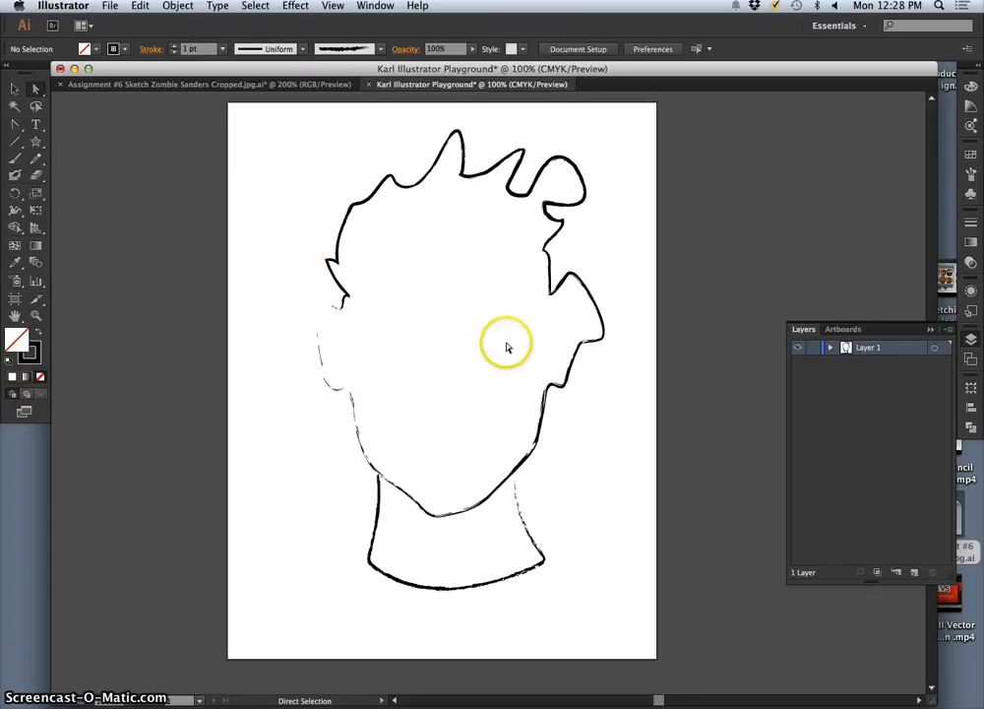
# Step: Undo all the anchor point changes to the hair and right ear, and deselect the head
pyautogui.press('super+z')
pyautogui.press('super+z')
pyautogui.press('super+z')
pyautogui.press('super+z')
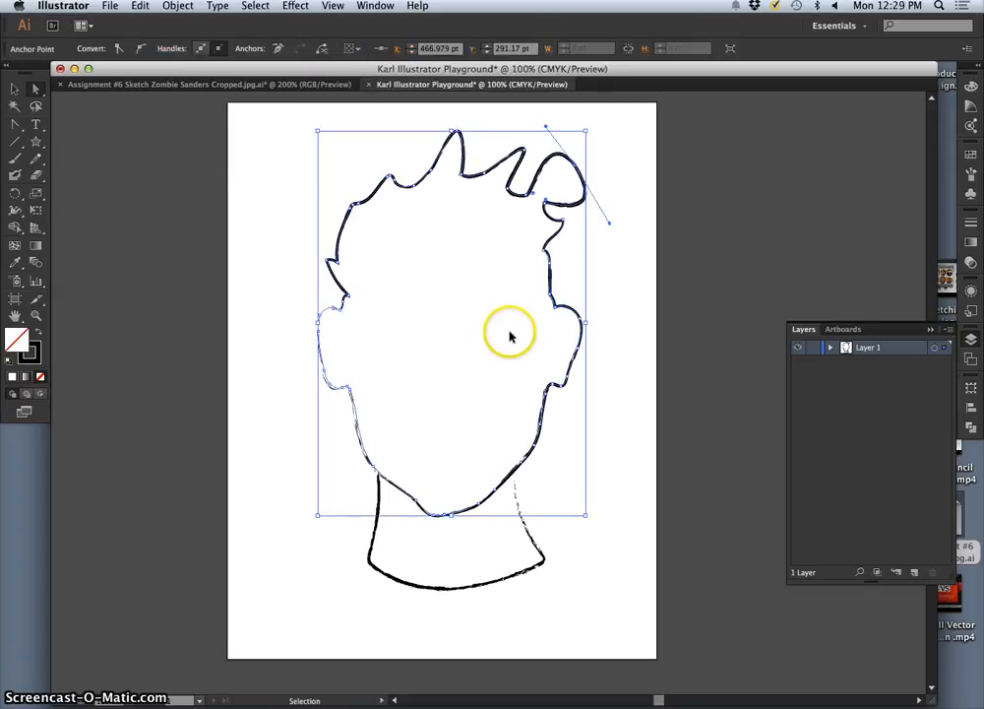
pyautogui.press('super+z')
pyautogui.press('super+z')
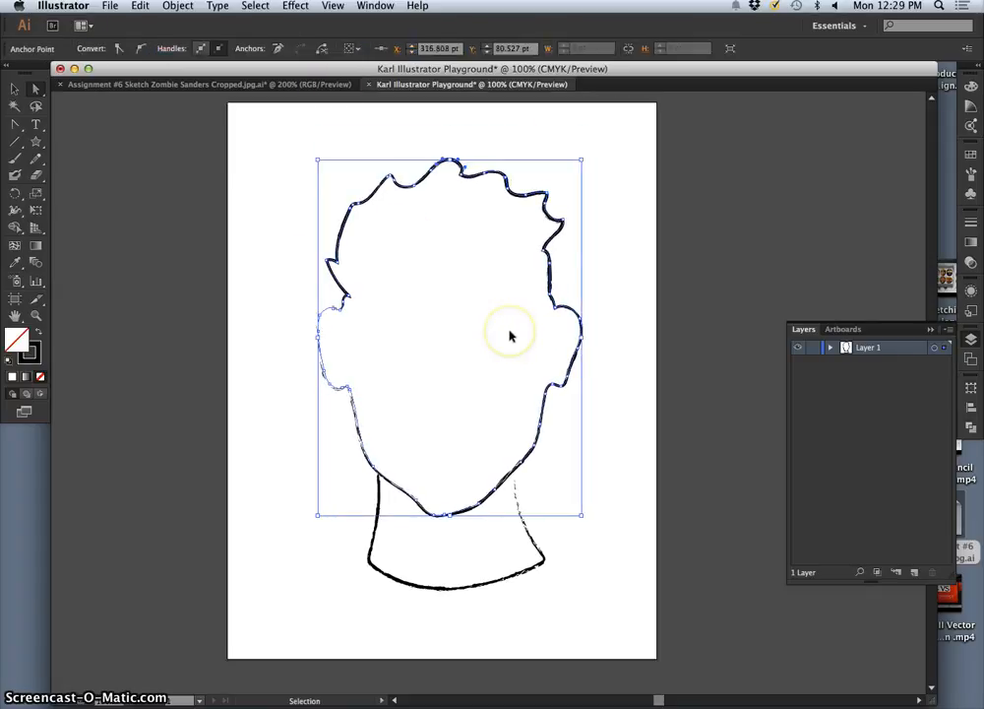
pyautogui.click(569, 454)
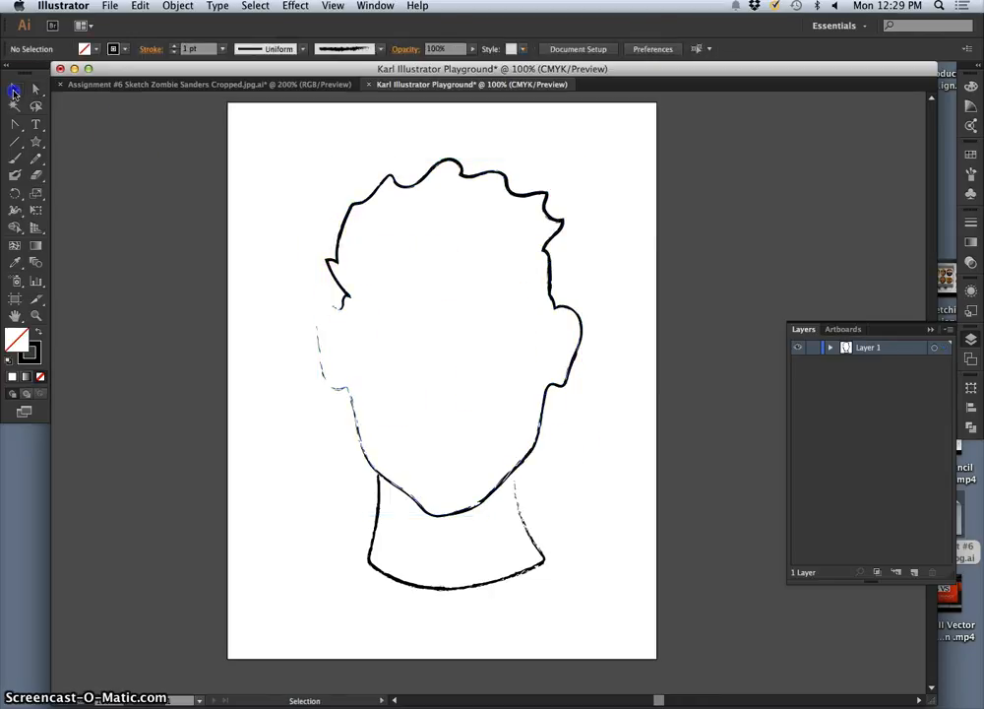
# Step: Try the 5 pt. Round brush on the head outline, then give it the Basic stroke
pyautogui.click(344, 220)
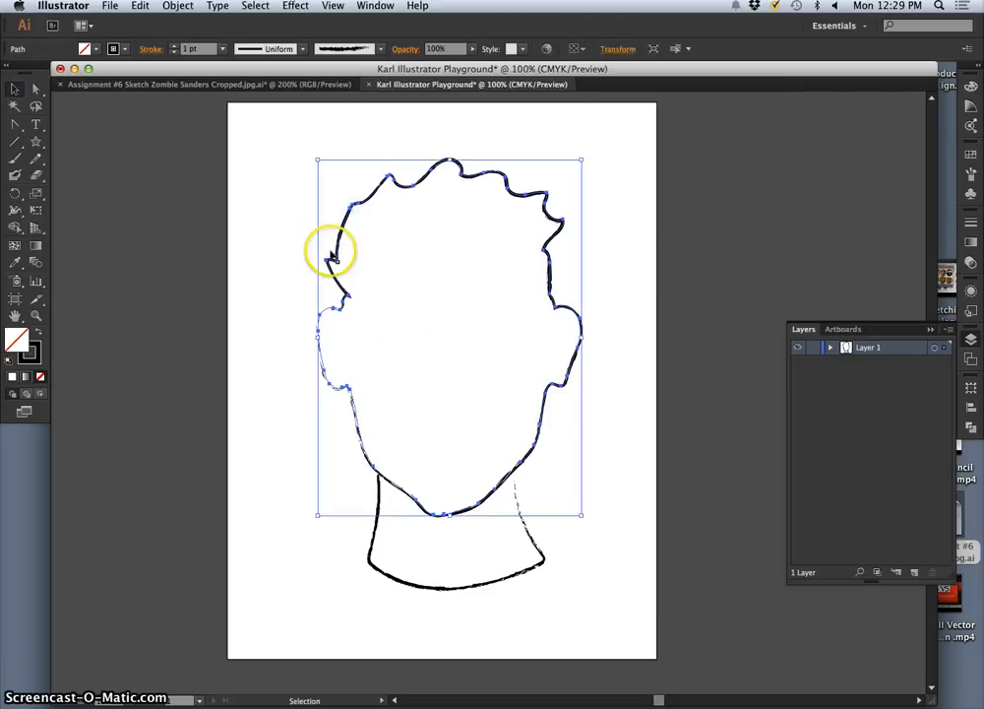
pyautogui.click(381, 49)
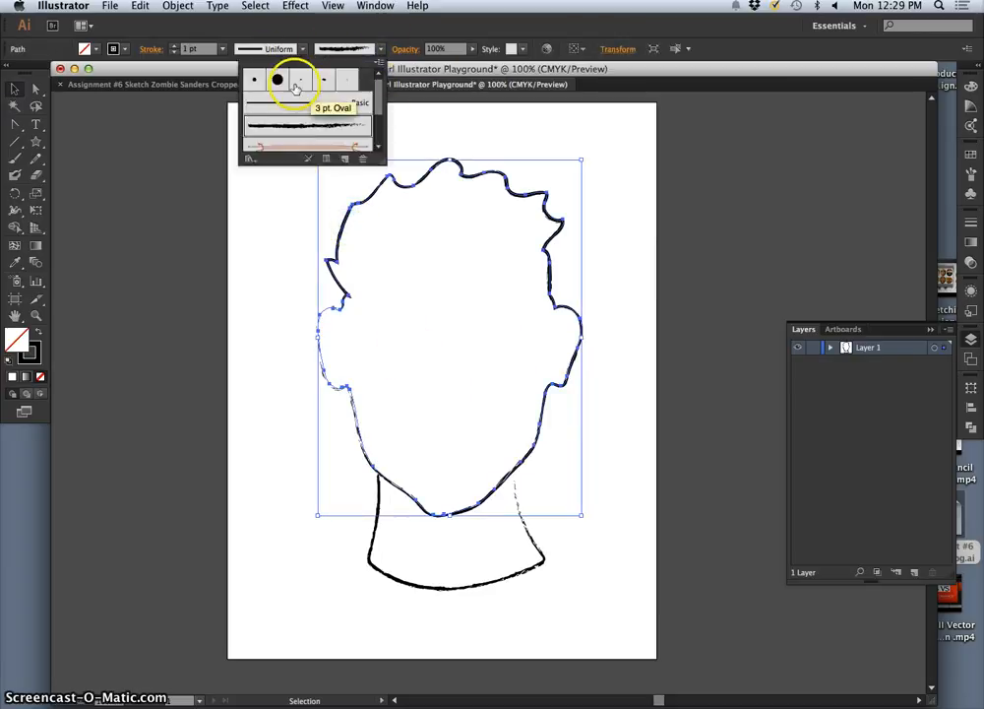
pyautogui.click(256, 81)
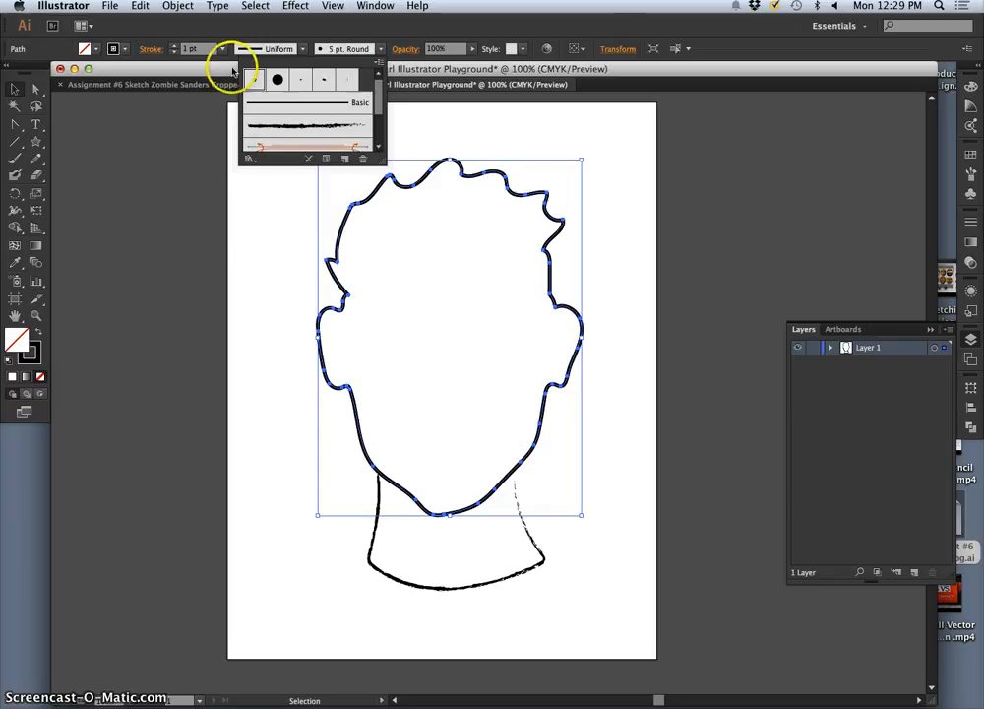
pyautogui.click(359, 102)
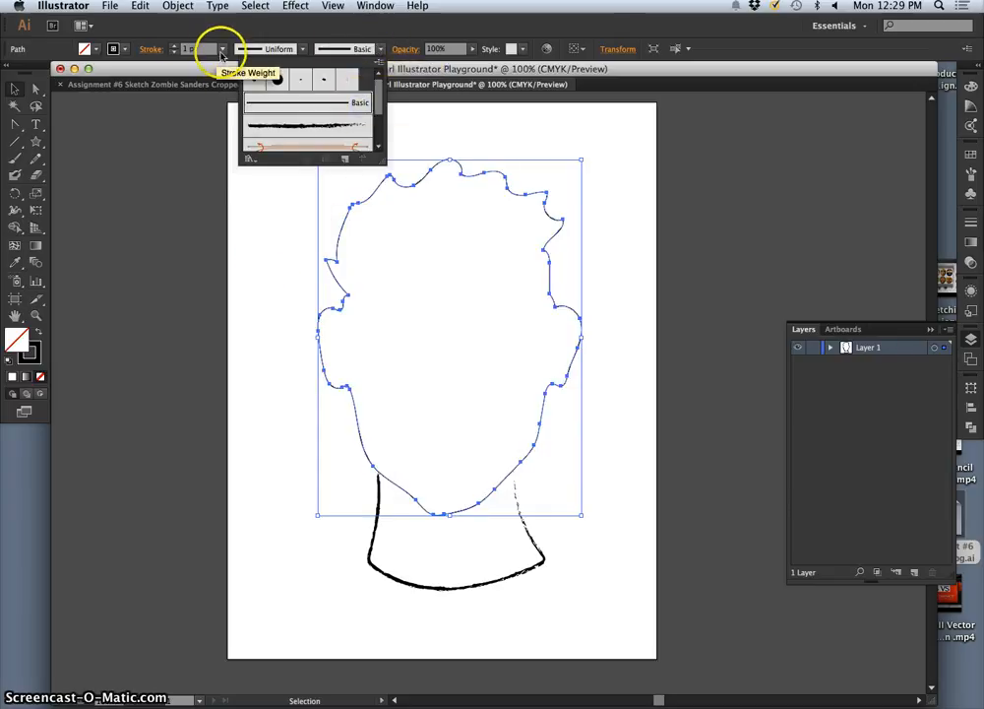
# Step: Increase the head outline's stroke weight to 5 pt and deselect it
pyautogui.click(174, 46)
pyautogui.click(173, 46)
pyautogui.click(173, 46)
pyautogui.click(173, 47)
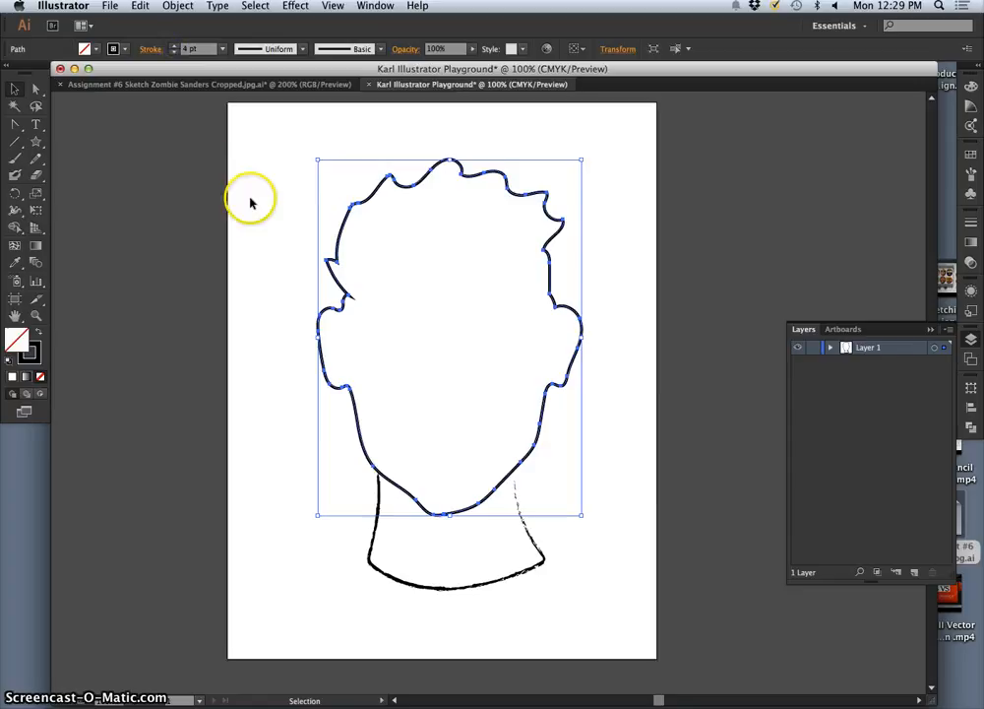
pyautogui.click(174, 46)
pyautogui.click(238, 149)
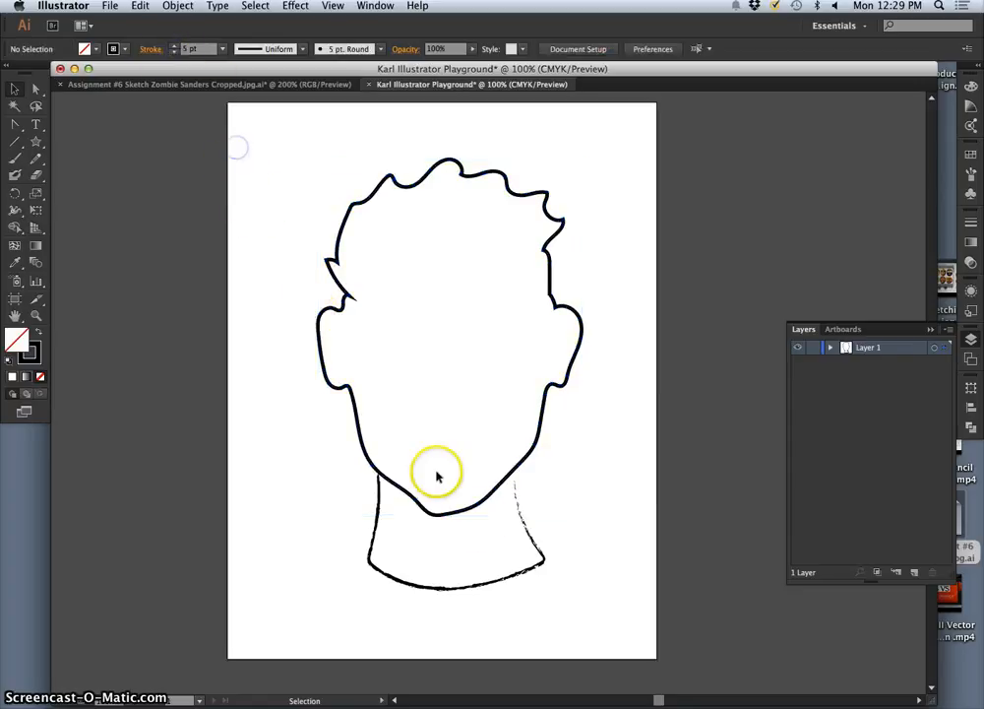
# Step: Apply the 5 pt. Round brush to the head outline
pyautogui.click(502, 484)
pyautogui.click(380, 48)
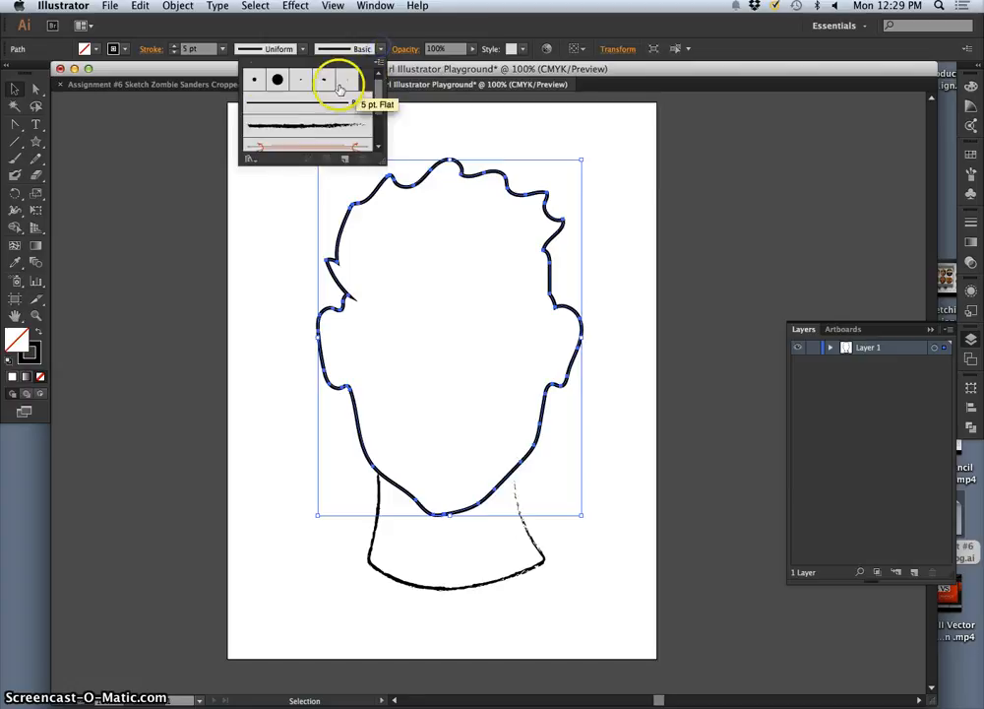
pyautogui.click(258, 79)
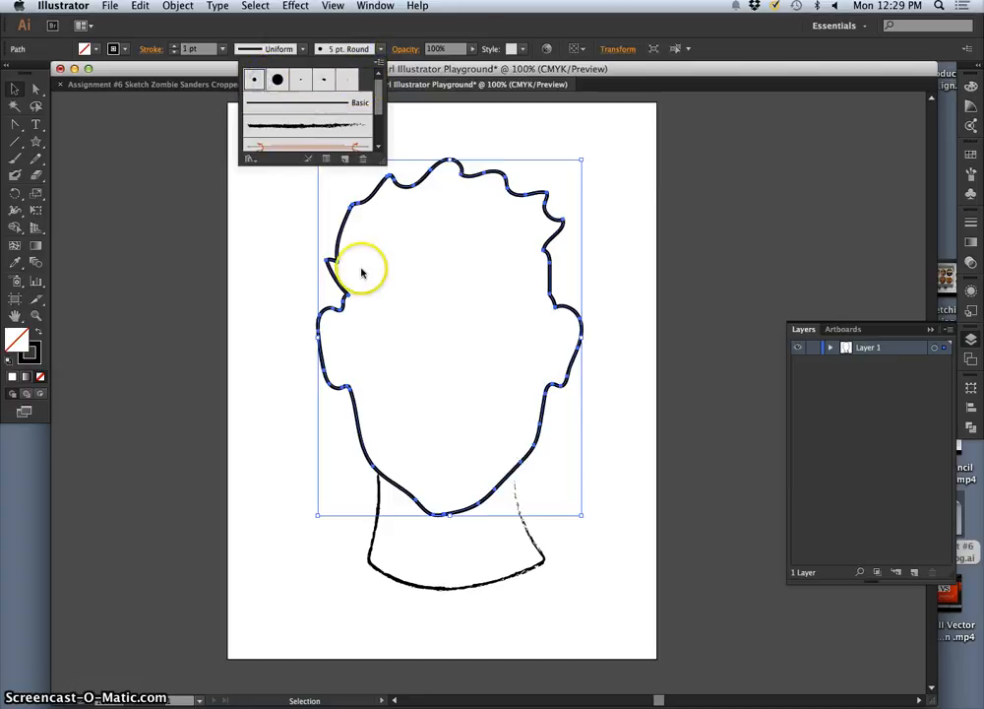
pyautogui.click(361, 273)
pyautogui.click(373, 332)
# Step: Examine the brushed head outline up close around the ears and jaw, then return to the full drawing and deselect the head
pyautogui.press('super+equal')
pyautogui.press('super+equal')
pyautogui.press('super+equal')
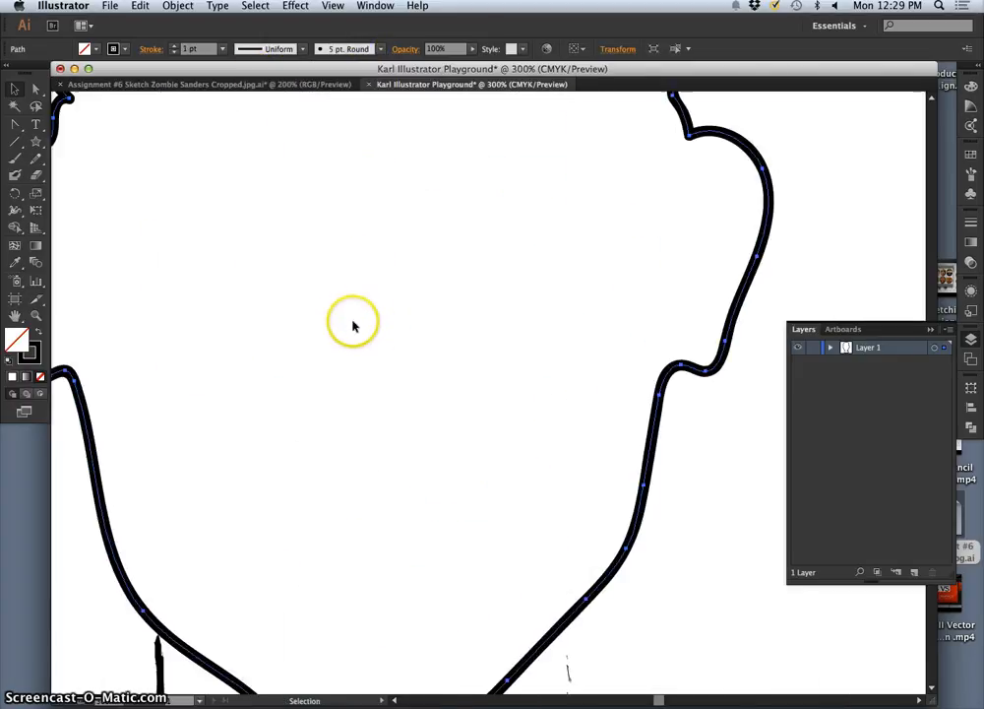
pyautogui.moveTo(228, 229); pyautogui.dragTo(333, 296)
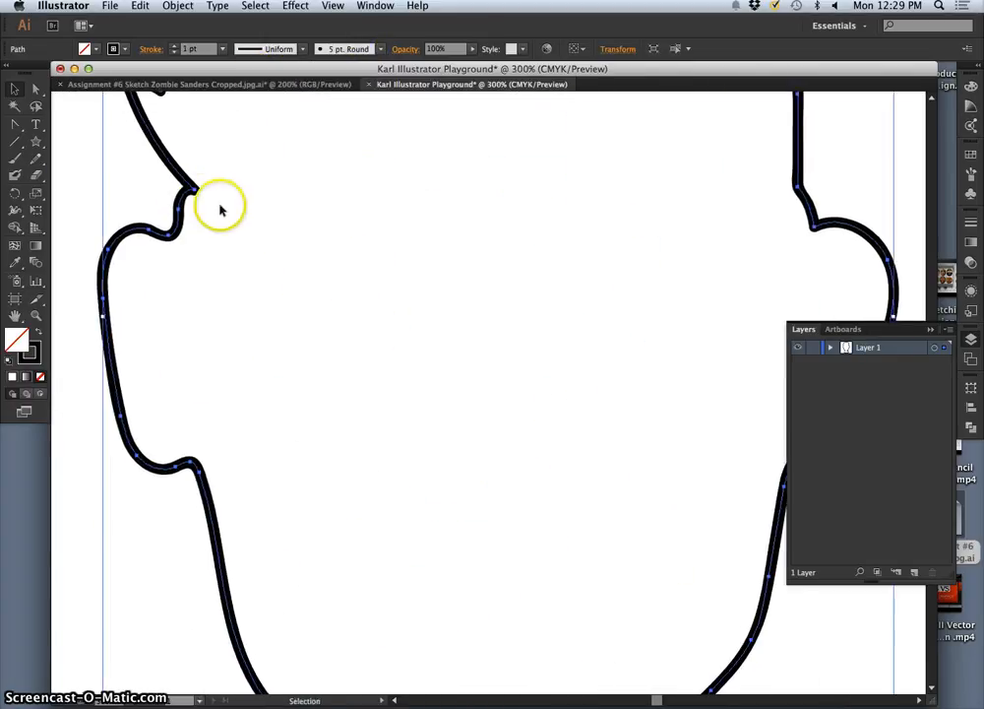
pyautogui.press('super+minus')
pyautogui.press('super+minus')
pyautogui.press('super+minus')
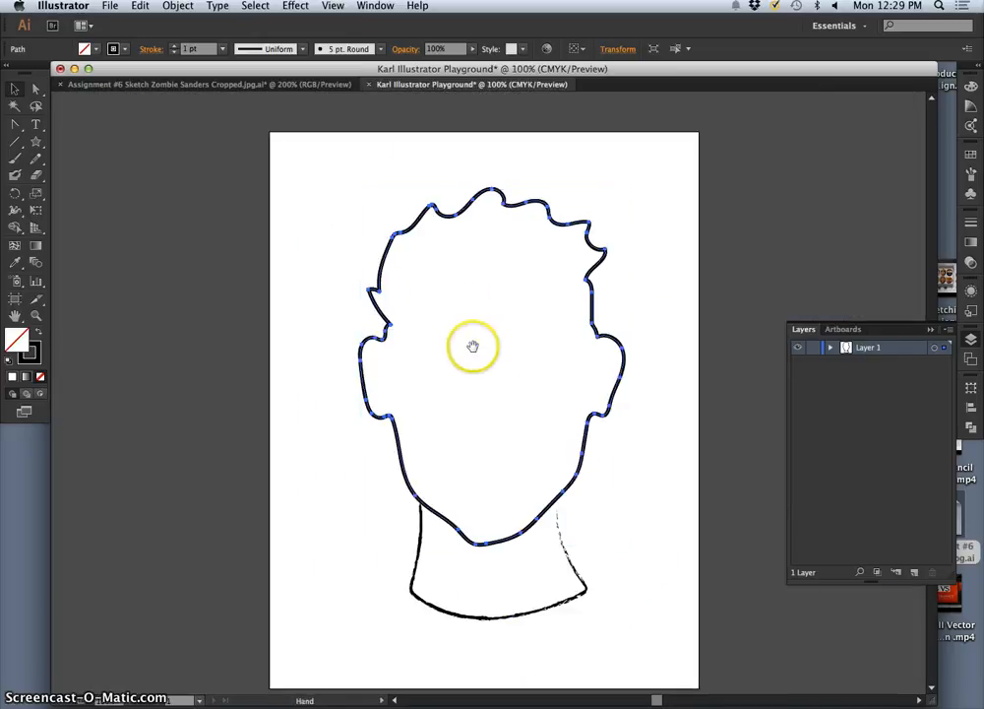
pyautogui.moveTo(472, 347); pyautogui.dragTo(460, 305)
pyautogui.click(603, 531)
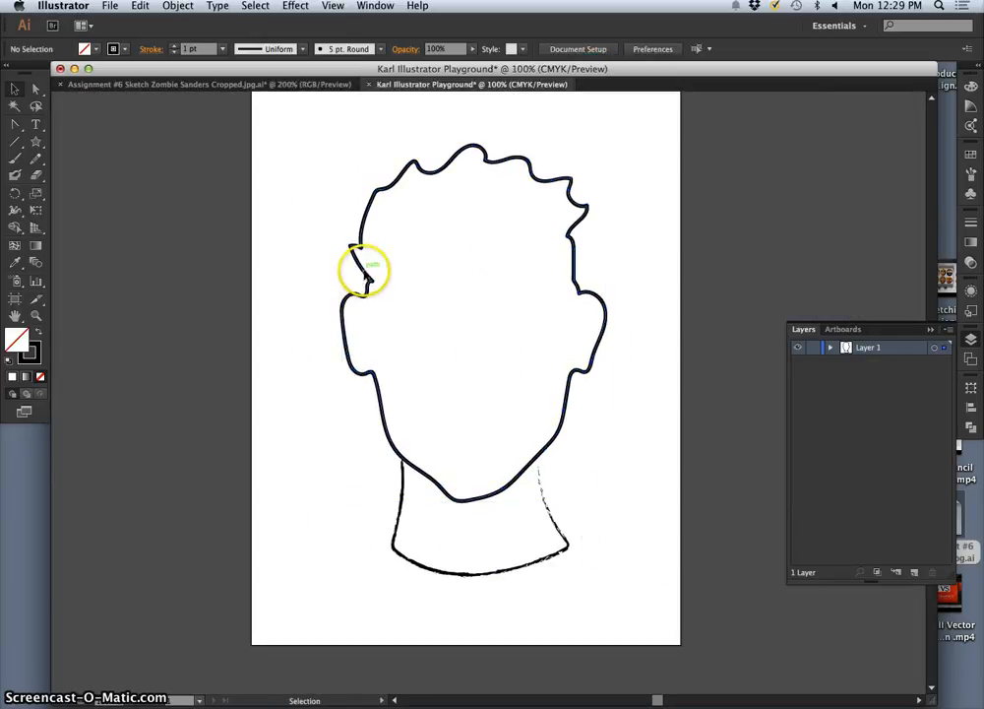
# Step: Fill the head with a light orange-tan skin color at 32% saturation and 87% brightness
pyautogui.click(366, 276)
pyautogui.doubleClick(16, 343)
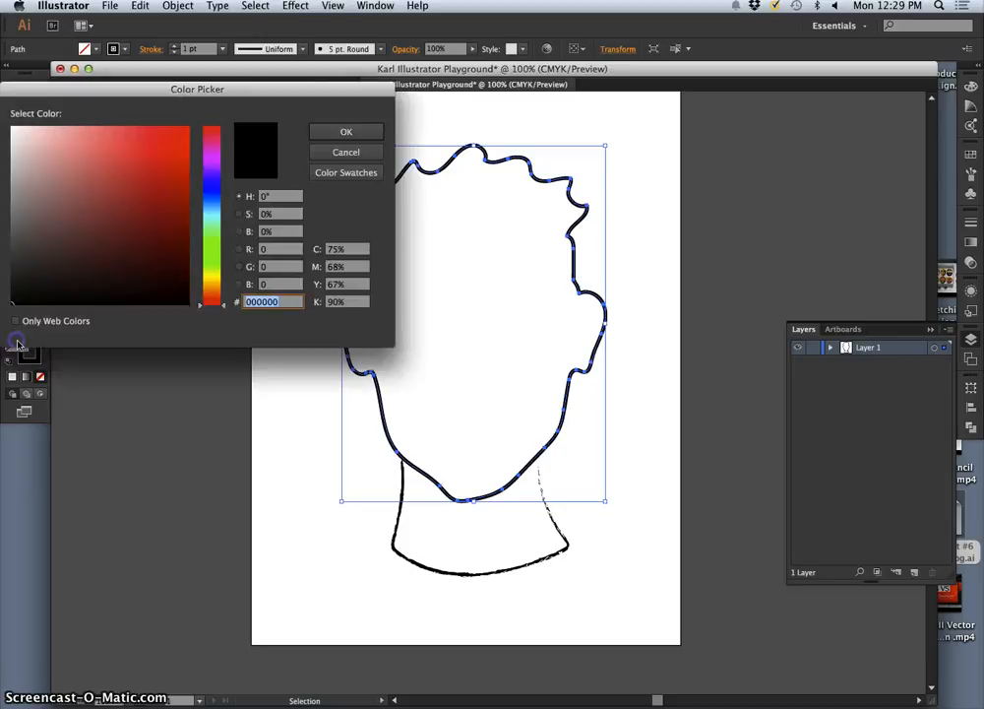
pyautogui.moveTo(174, 162); pyautogui.dragTo(169, 184)
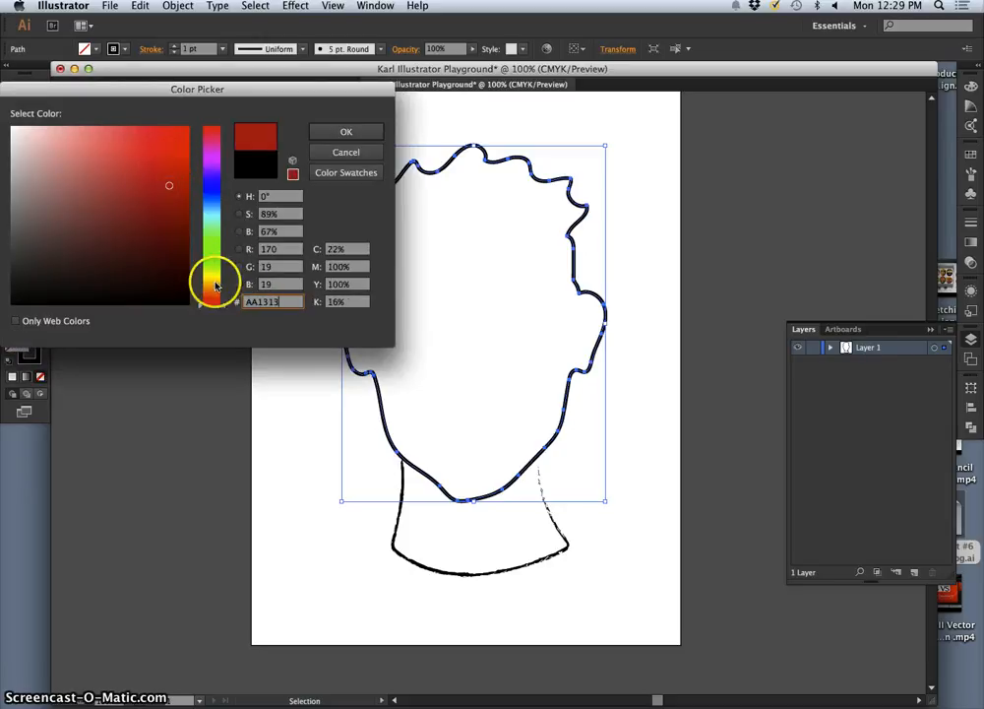
pyautogui.moveTo(216, 285); pyautogui.dragTo(214, 280)
pyautogui.moveTo(99, 185)
pyautogui.mouseDown()
pyautogui.moveTo(61, 158)
pyautogui.moveTo(69, 148)
pyautogui.mouseUp()
pyautogui.moveTo(199, 286); pyautogui.dragTo(200, 289)
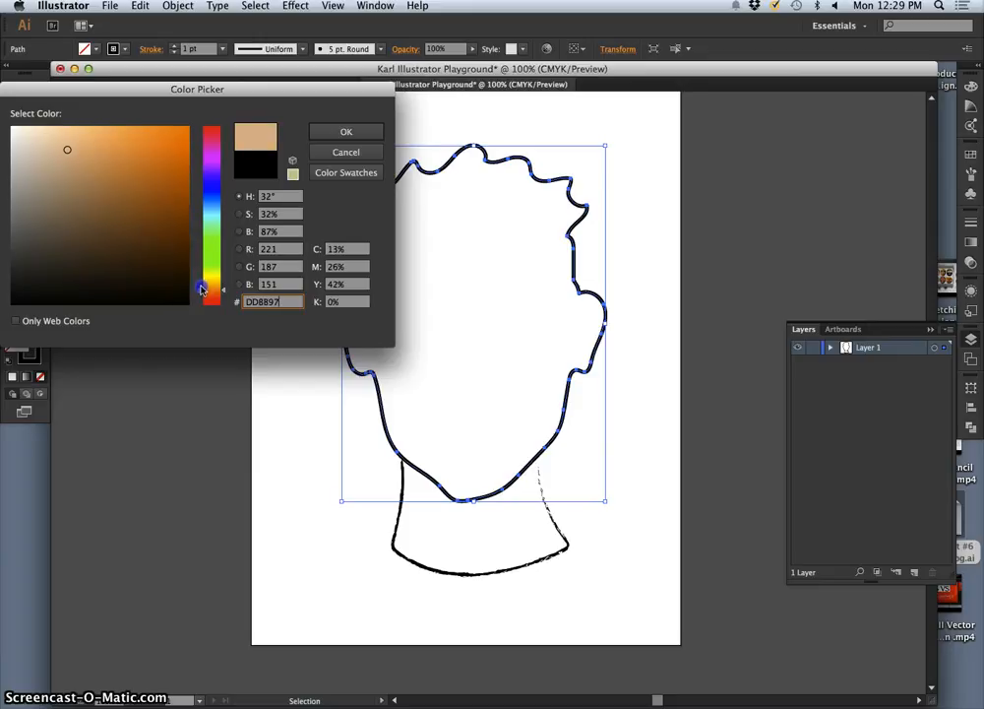
pyautogui.click(313, 140)
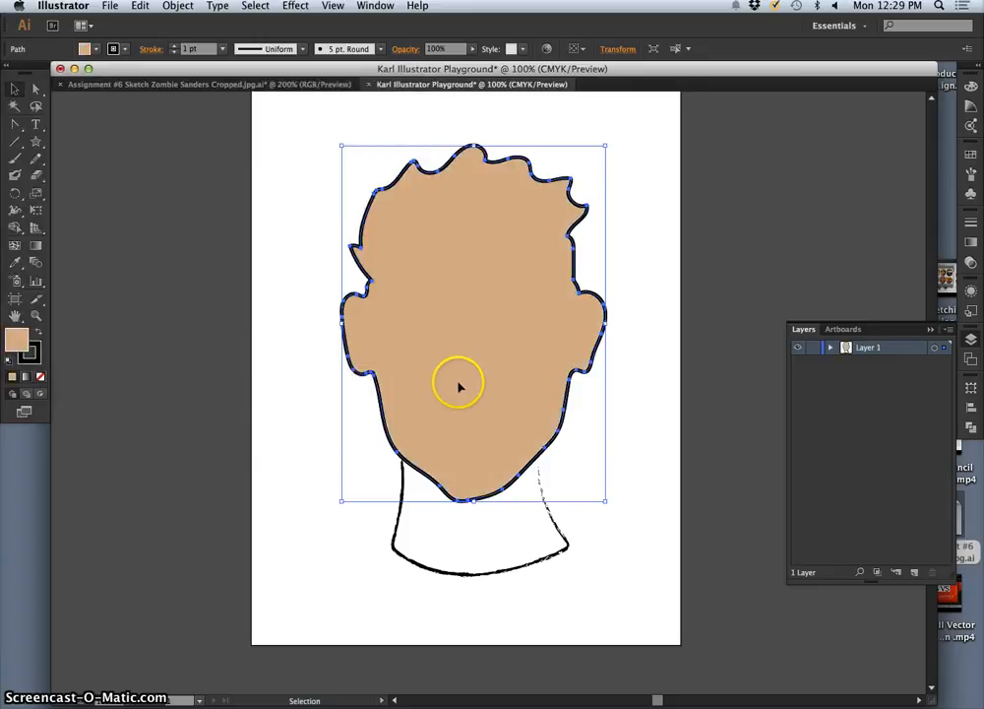
# Step: Change the head's fill to the paler beige D3BDAE and deselect the head
pyautogui.click(20, 338)
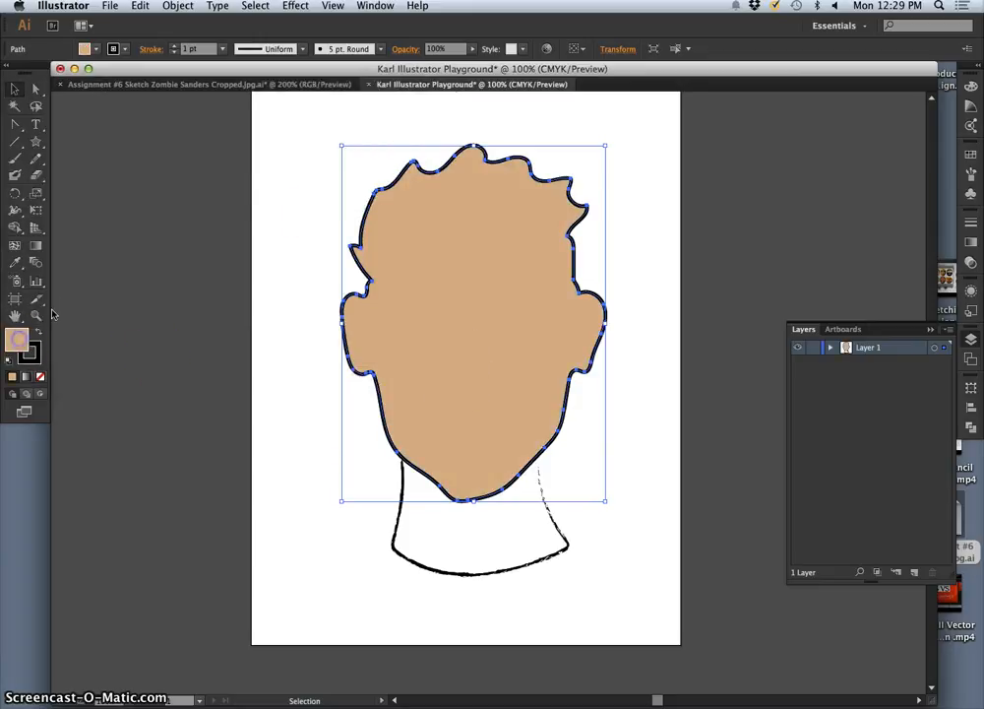
pyautogui.doubleClick(21, 339)
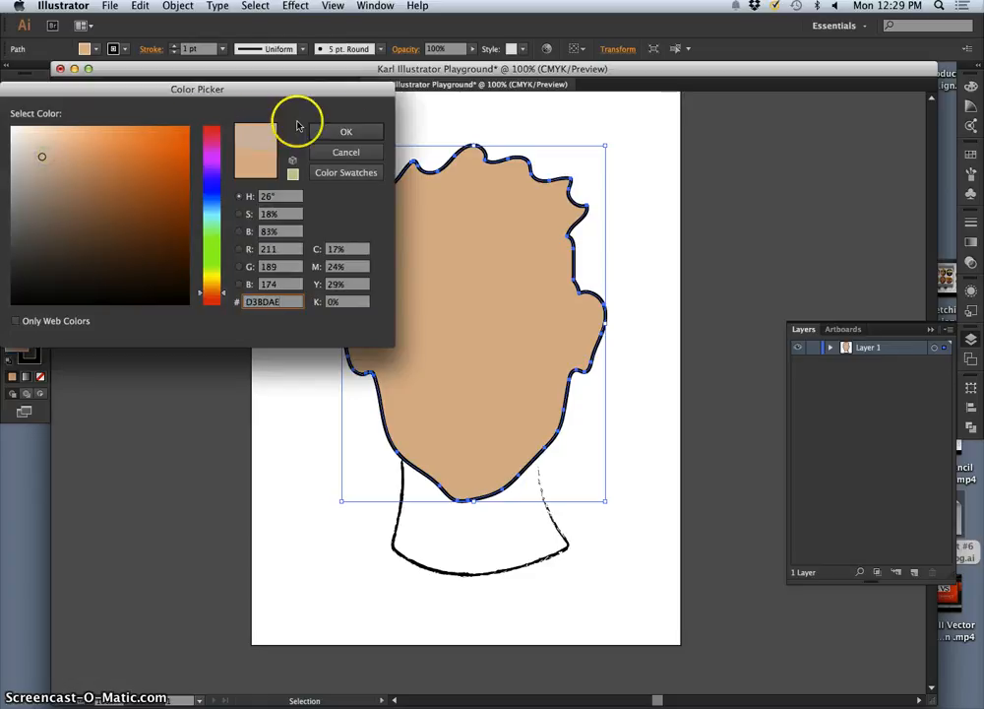
pyautogui.click(345, 132)
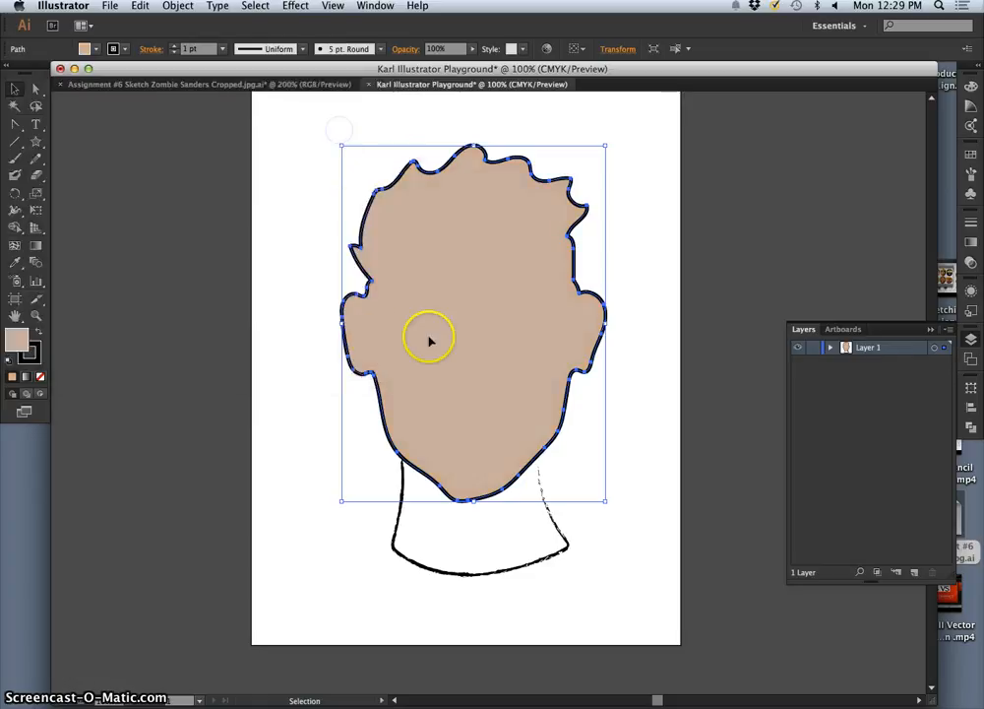
pyautogui.click(619, 541)
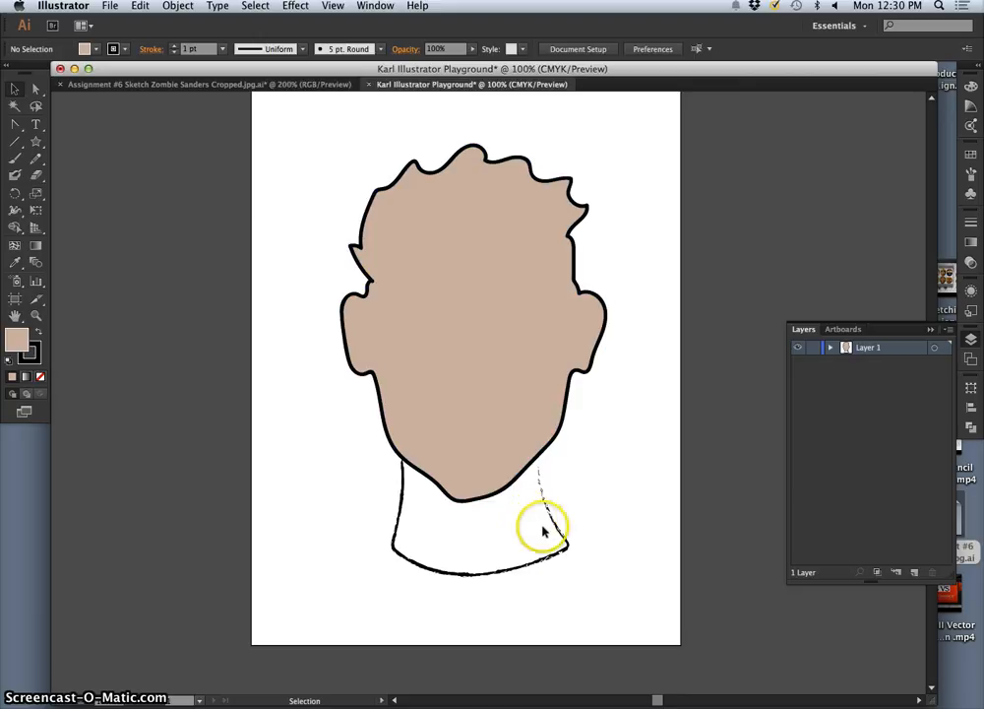
# Step: Fill the neck with a darker brown of RGB 145, 123, 107 and deselect it
pyautogui.click(395, 528)
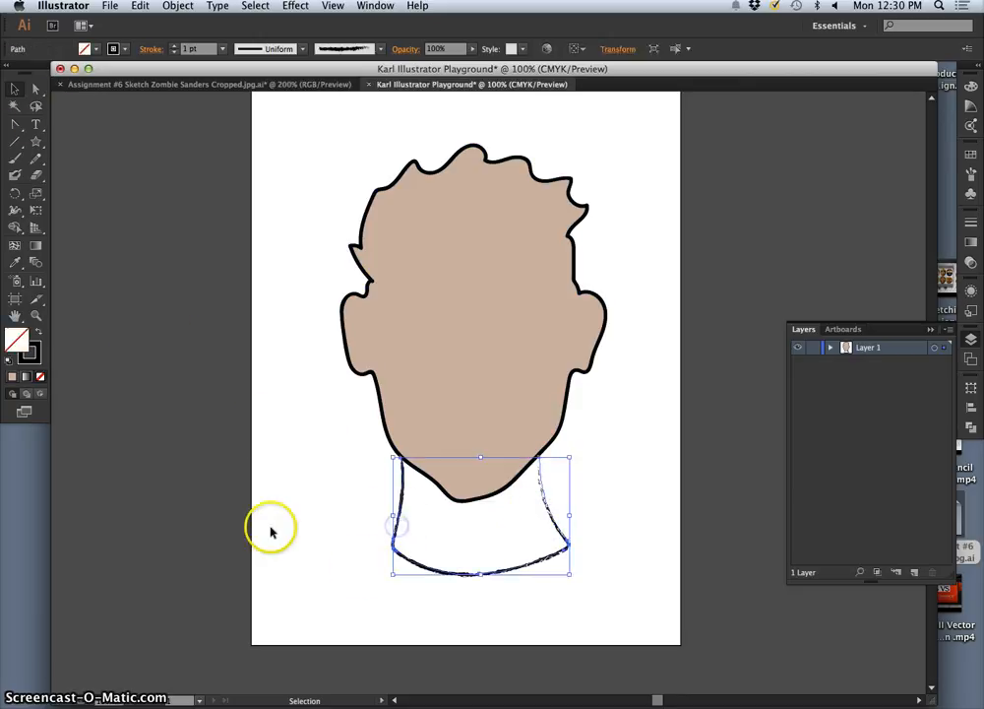
pyautogui.doubleClick(16, 341)
pyautogui.moveTo(126, 238); pyautogui.dragTo(94, 226)
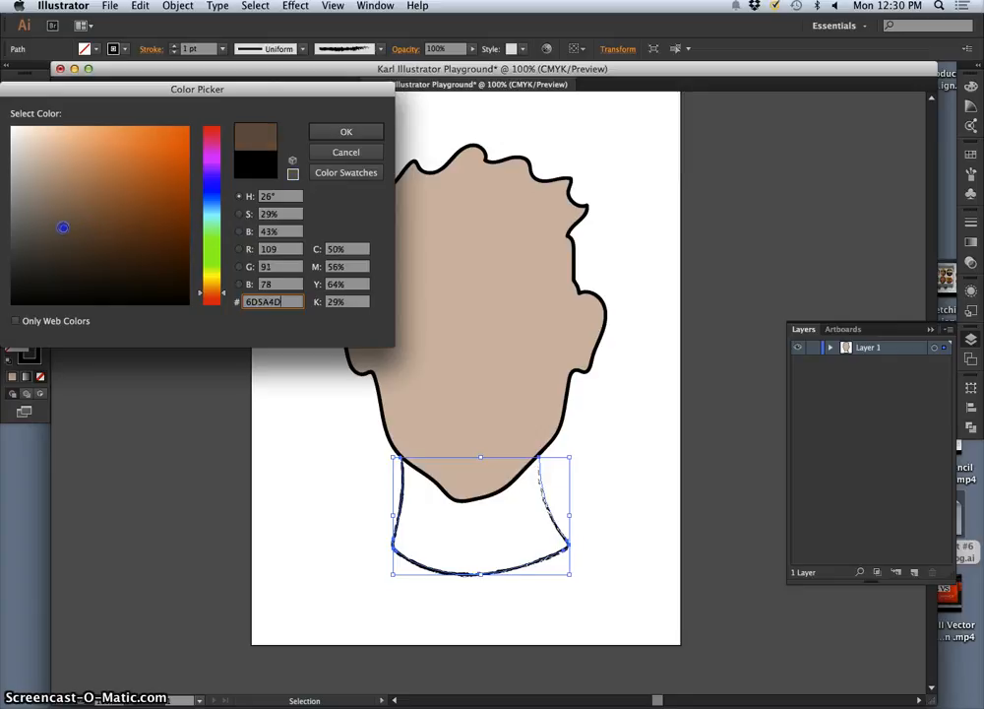
pyautogui.moveTo(63, 222); pyautogui.dragTo(57, 203)
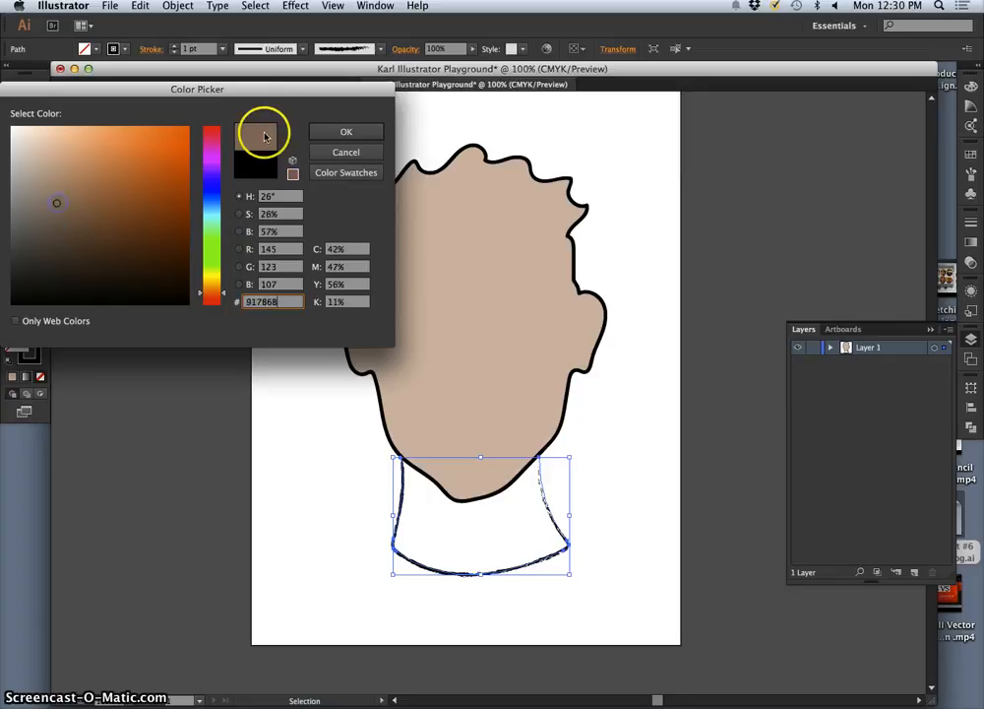
pyautogui.click(339, 131)
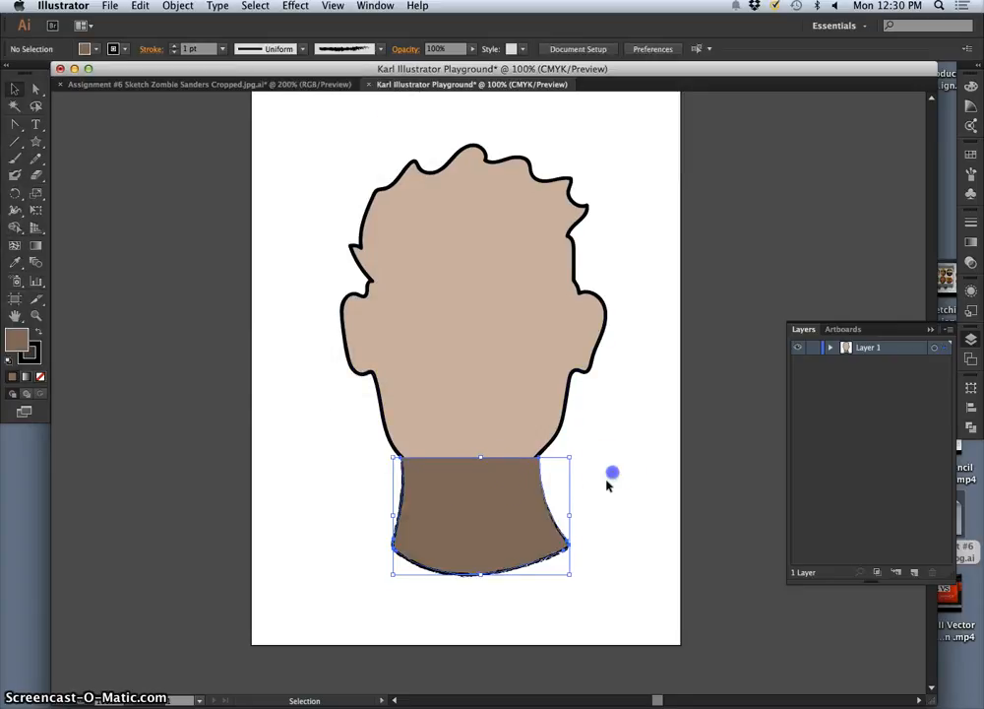
pyautogui.click(607, 484)
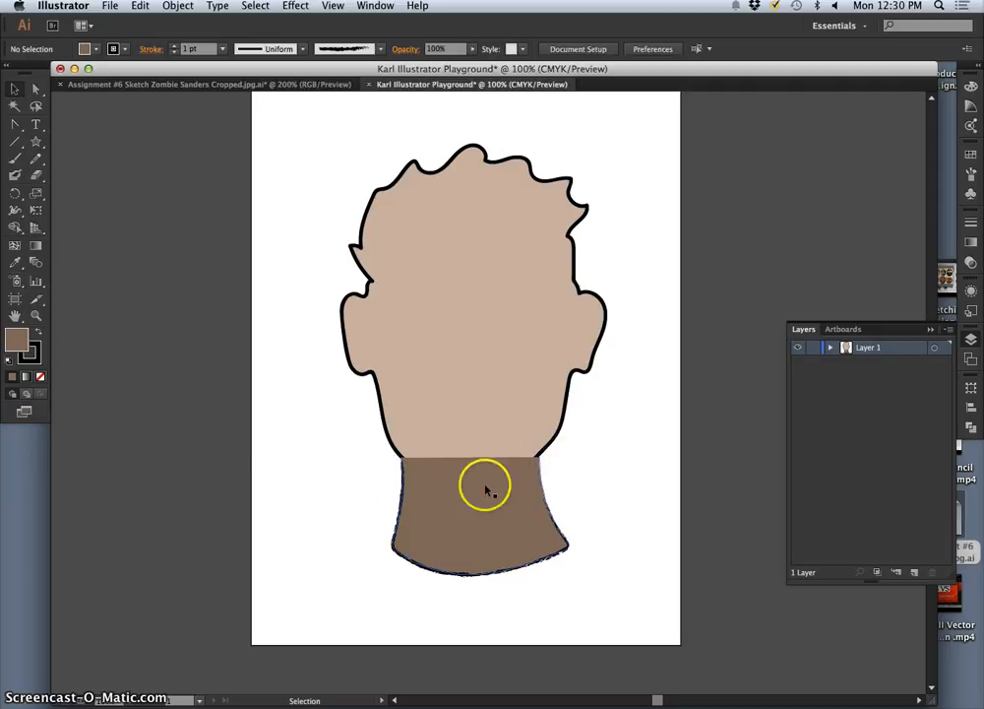
# Step: Expand Layer 1 and move the head path above the neck path in the stacking order
pyautogui.click(830, 348)
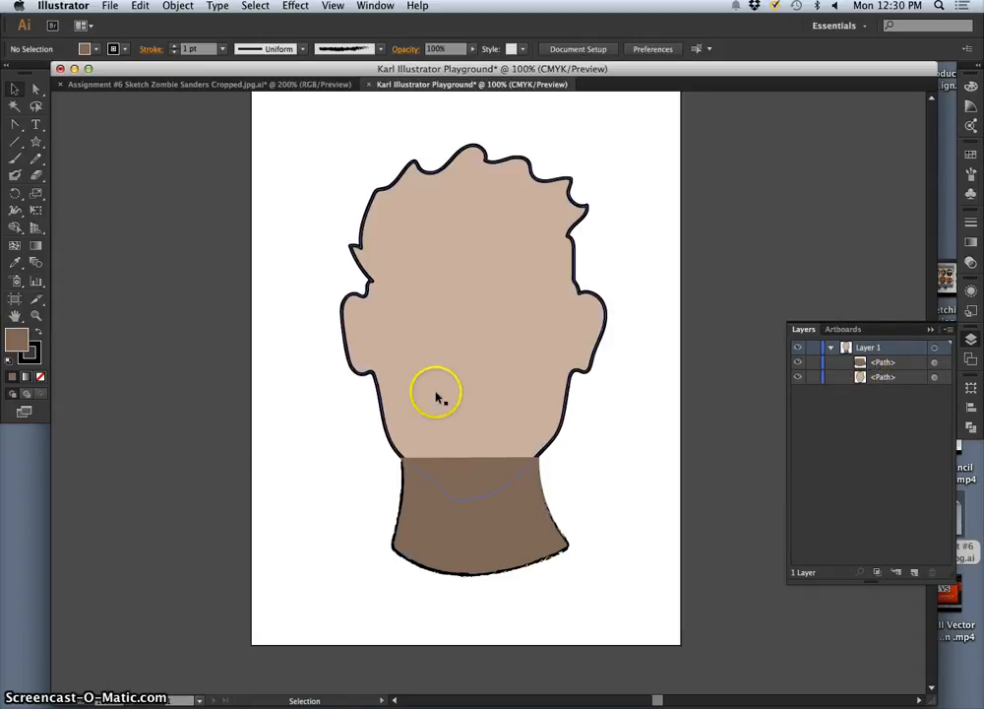
pyautogui.click(918, 377)
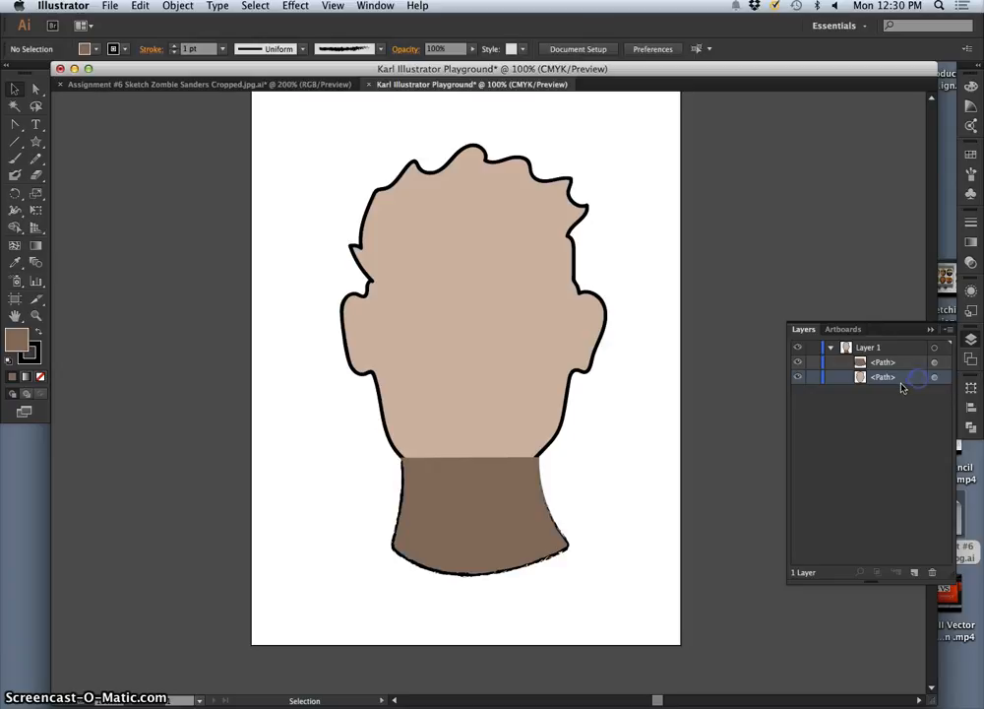
pyautogui.moveTo(903, 377); pyautogui.dragTo(900, 355)
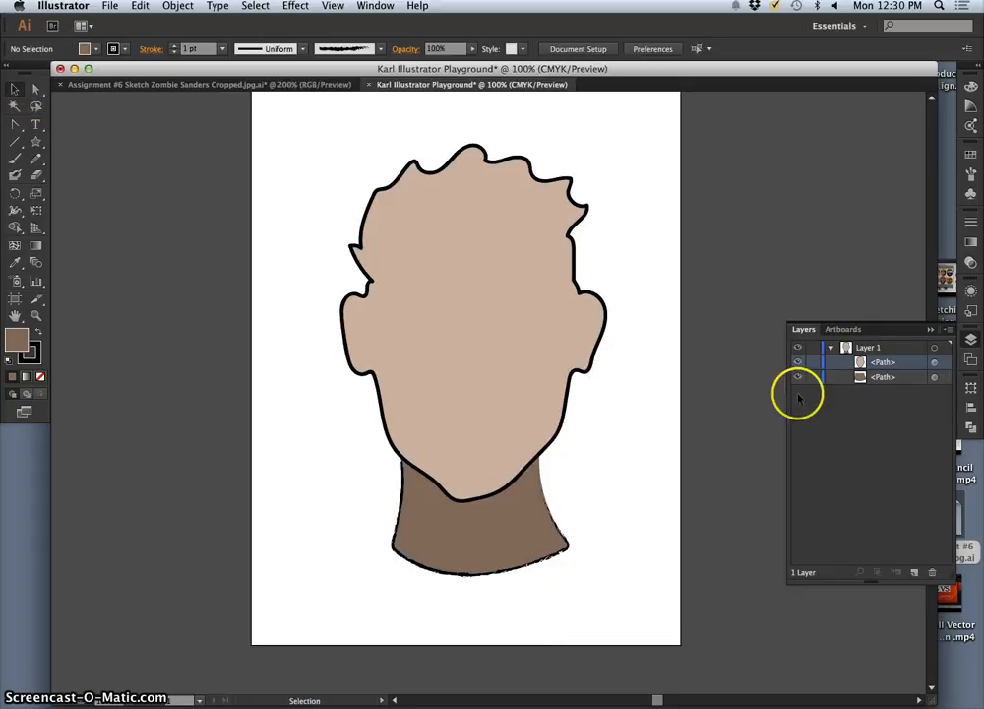
# Step: Apply the 5 pt. Round brush to the neck outline and deselect it
pyautogui.click(936, 378)
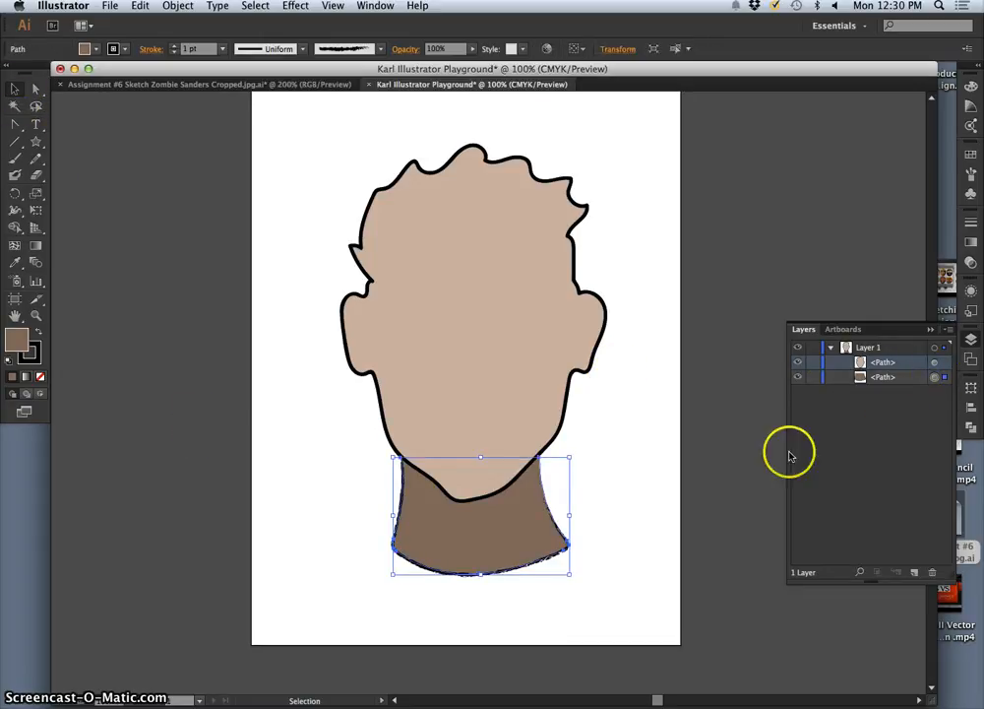
pyautogui.click(380, 49)
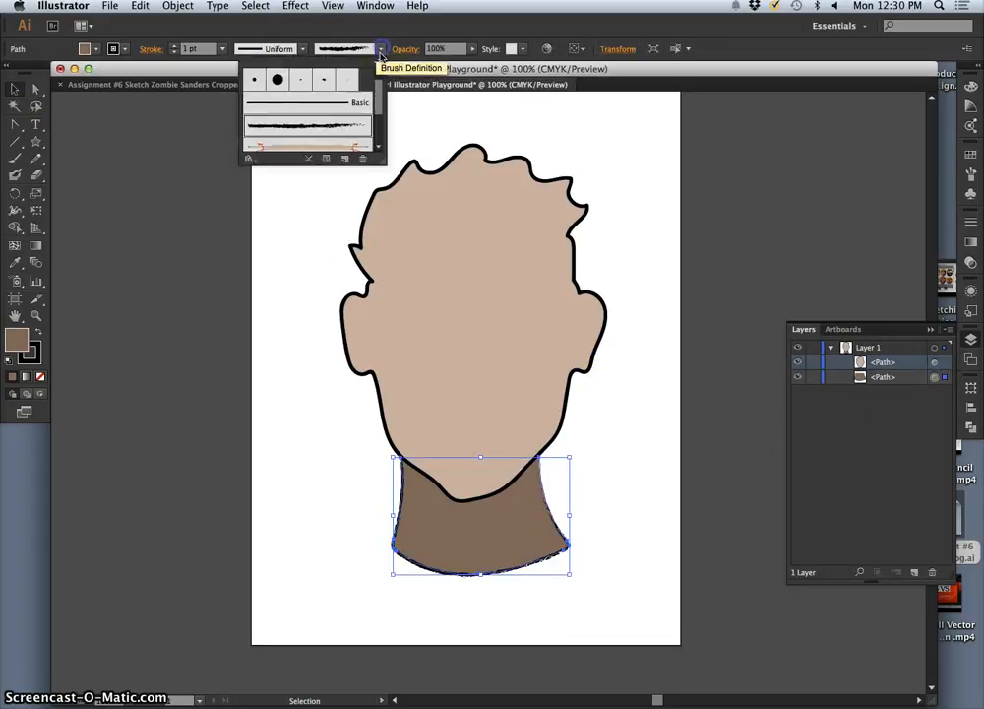
pyautogui.click(254, 78)
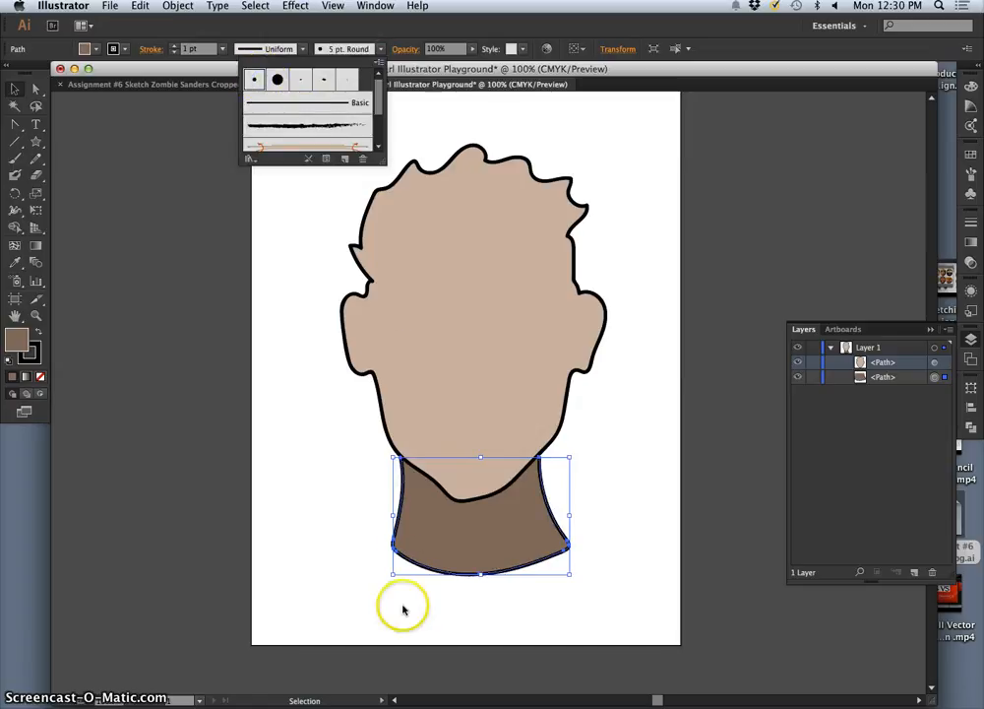
pyautogui.click(312, 321)
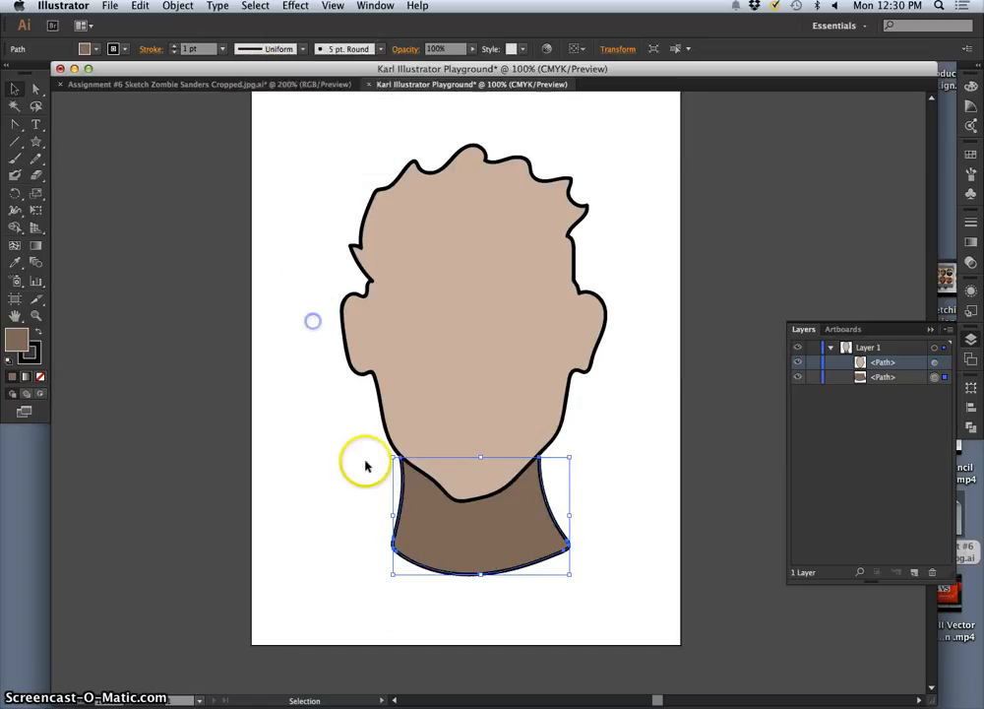
pyautogui.click(627, 448)
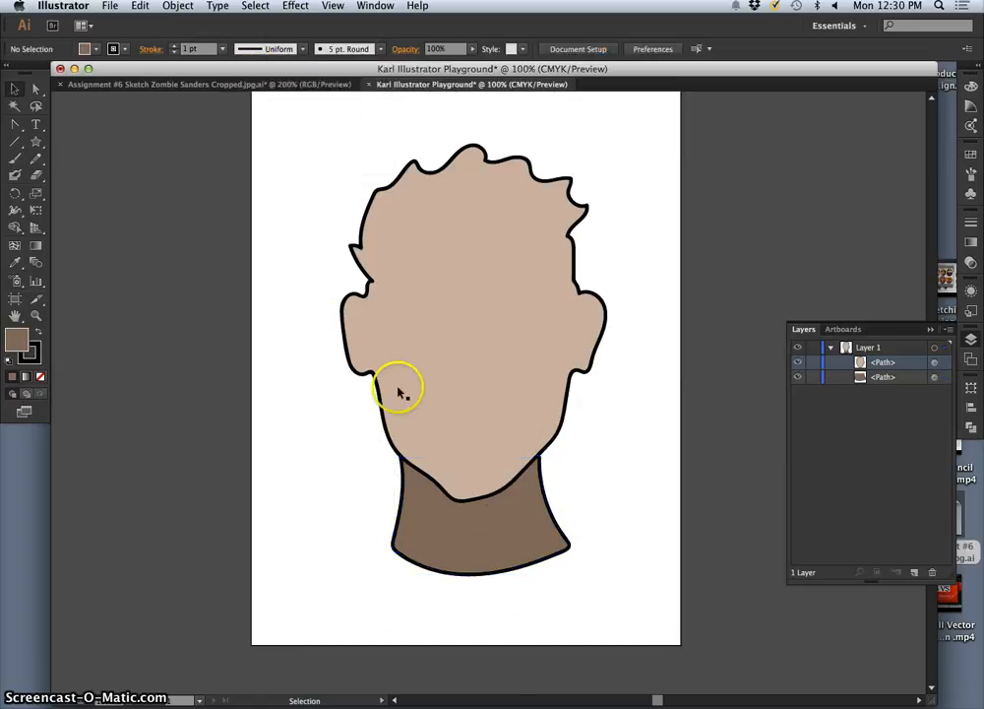
# Step: Enable Fill new brush strokes for the Paintbrush tool and paint a long wavy vertical stroke beside the head
pyautogui.click(15, 157)
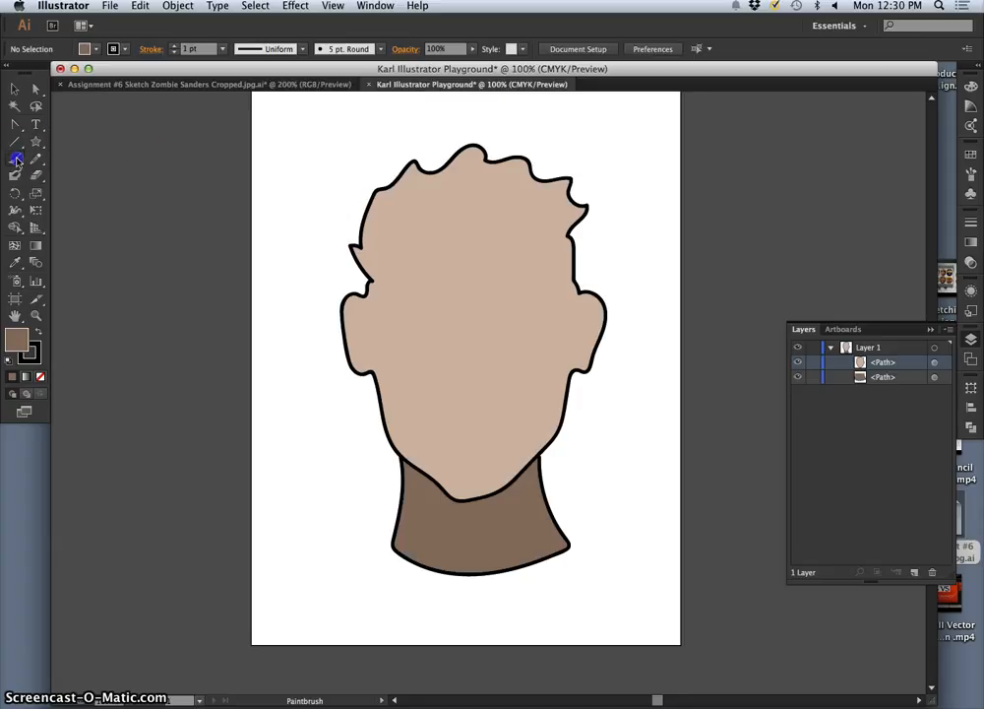
pyautogui.doubleClick(15, 157)
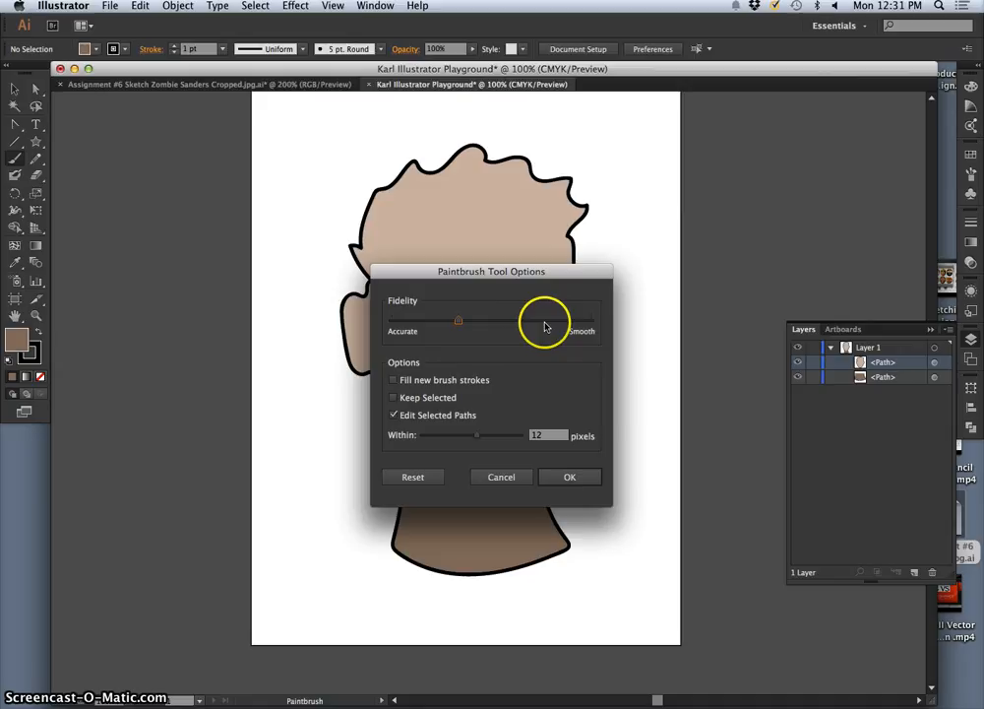
pyautogui.click(393, 380)
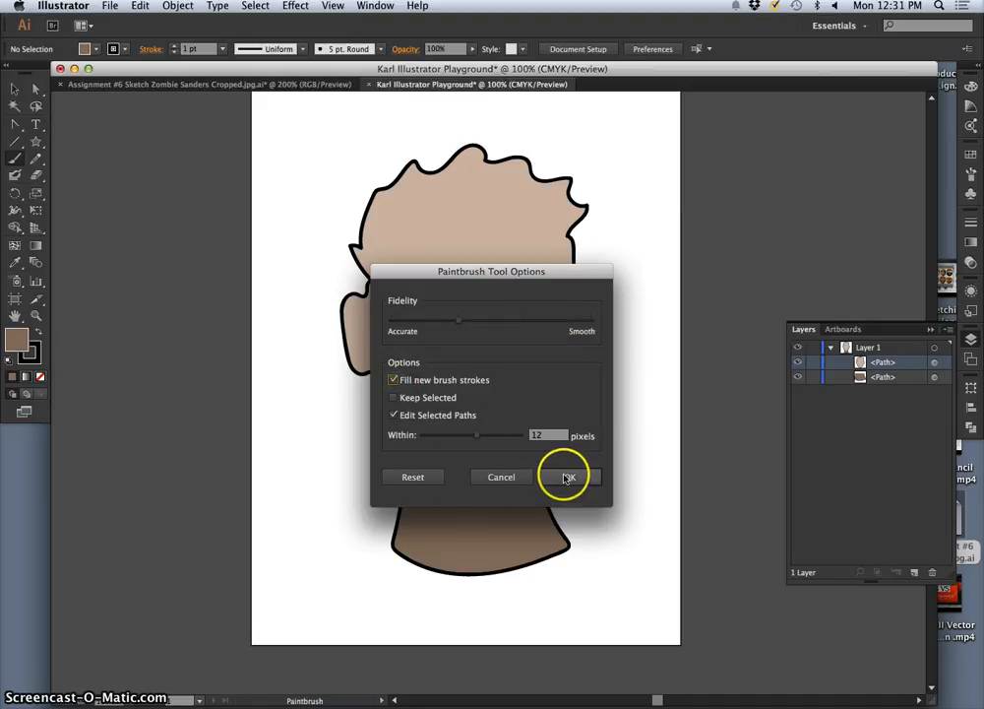
pyautogui.click(568, 477)
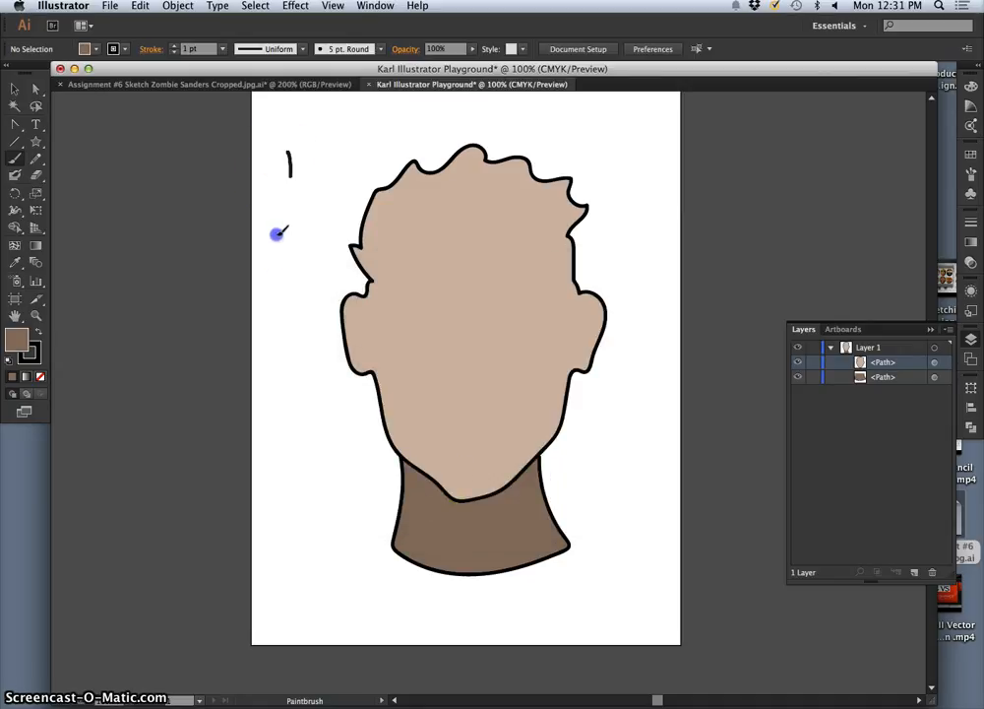
pyautogui.moveTo(313, 376)
pyautogui.mouseDown()
pyautogui.moveTo(331, 447)
pyautogui.moveTo(333, 536)
pyautogui.mouseUp()
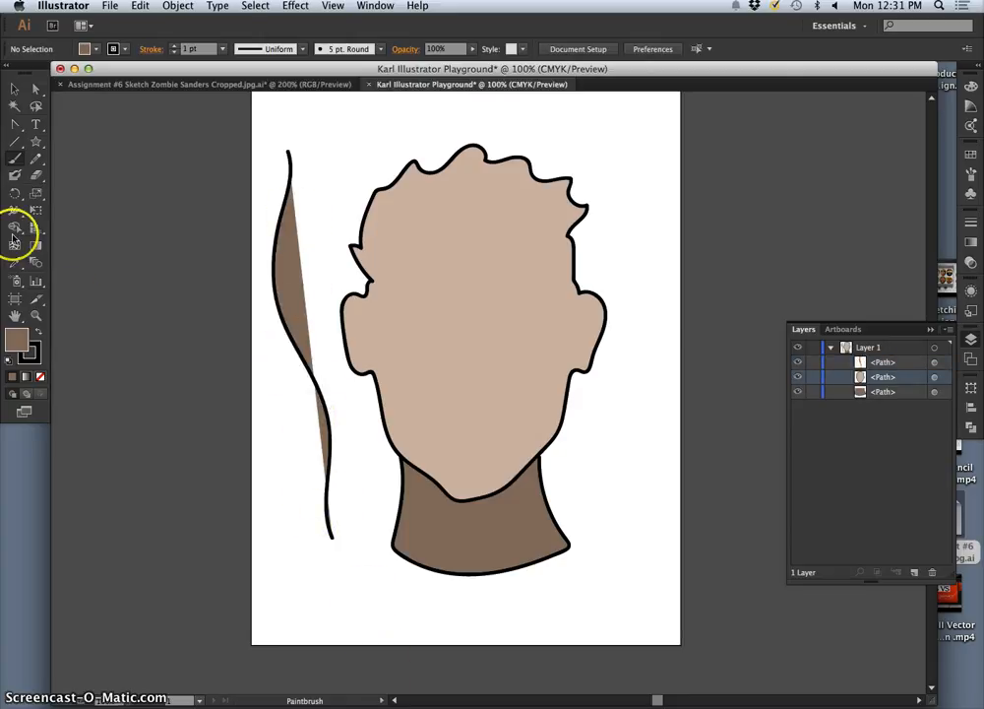
# Step: Disable Fill new brush strokes for the Paintbrush tool and paint an unfilled wavy stroke over the filled one
pyautogui.doubleClick(16, 158)
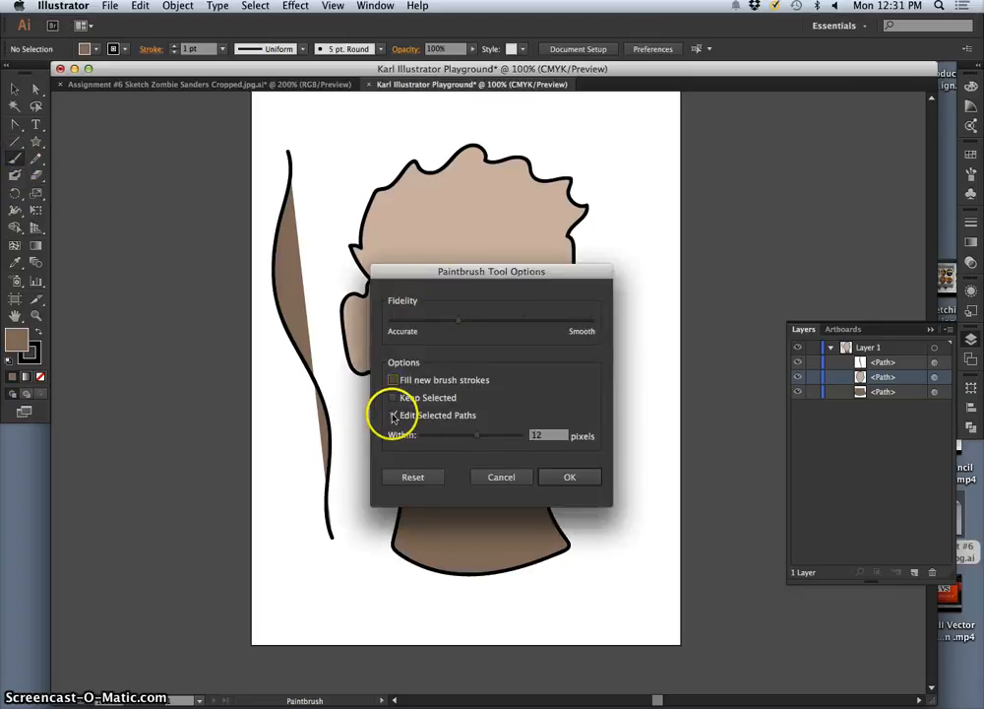
pyautogui.click(575, 477)
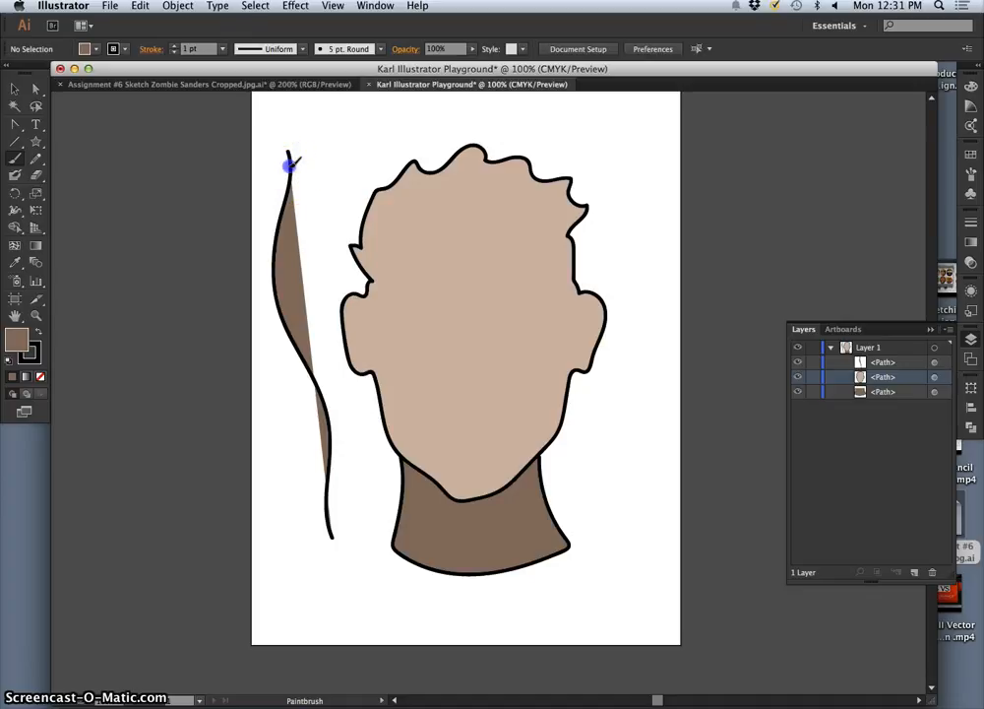
pyautogui.moveTo(320, 386); pyautogui.dragTo(335, 428)
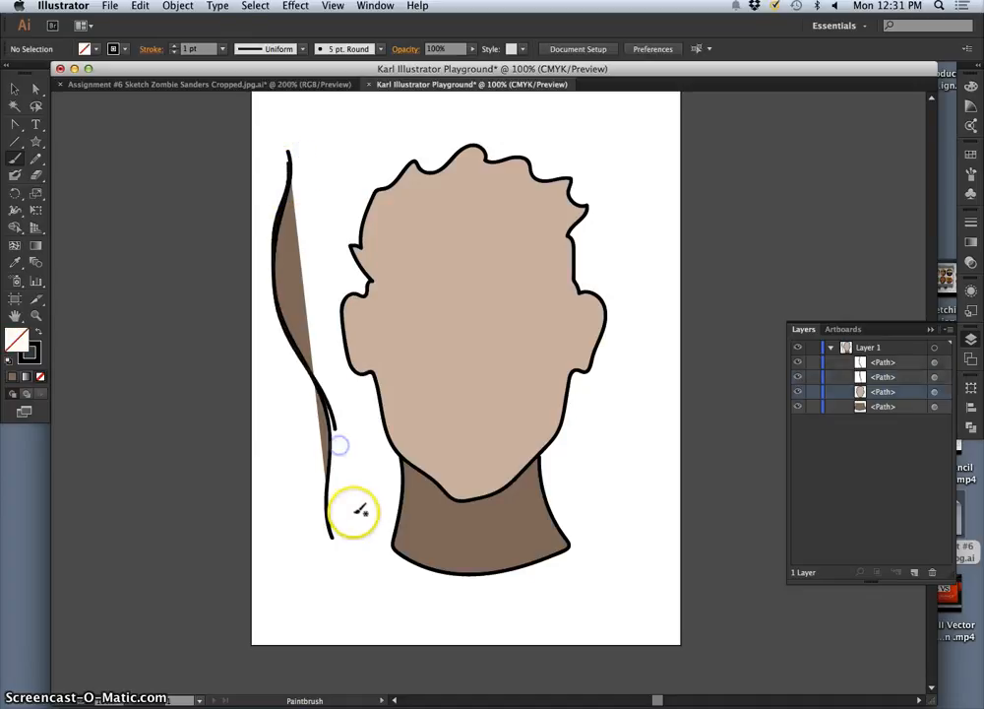
# Step: Add a short dab over the filled wavy stroke, and undo the dab and the unfilled stroke beneath it
pyautogui.moveTo(320, 386)
pyautogui.mouseDown()
pyautogui.moveTo(329, 446)
pyautogui.moveTo(335, 418)
pyautogui.mouseUp()
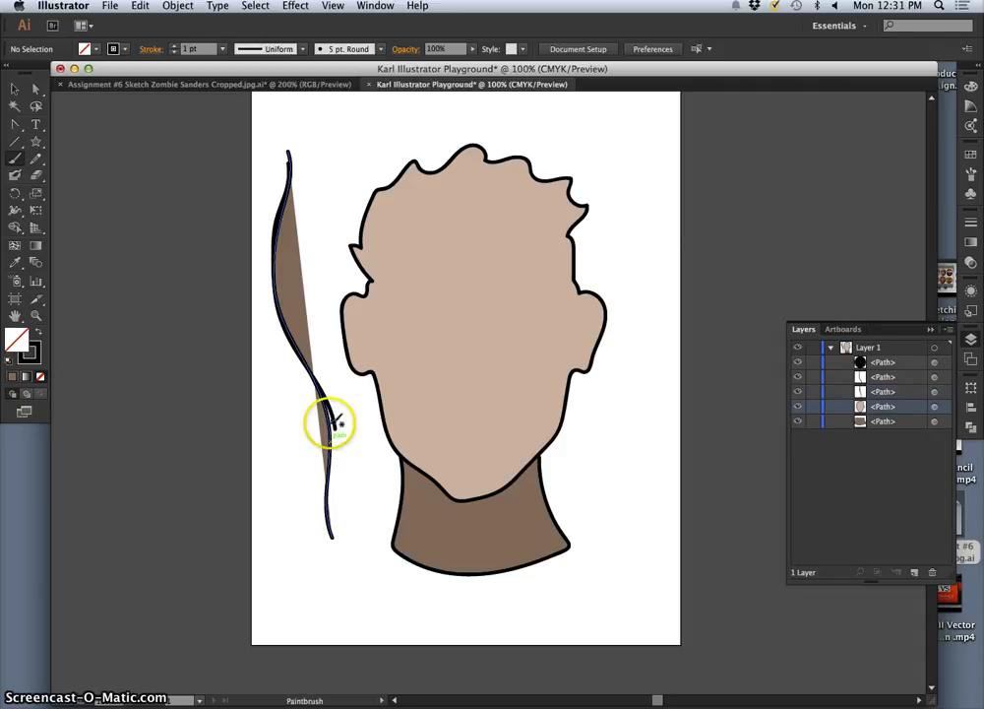
pyautogui.press('super+z')
pyautogui.press('super+z')
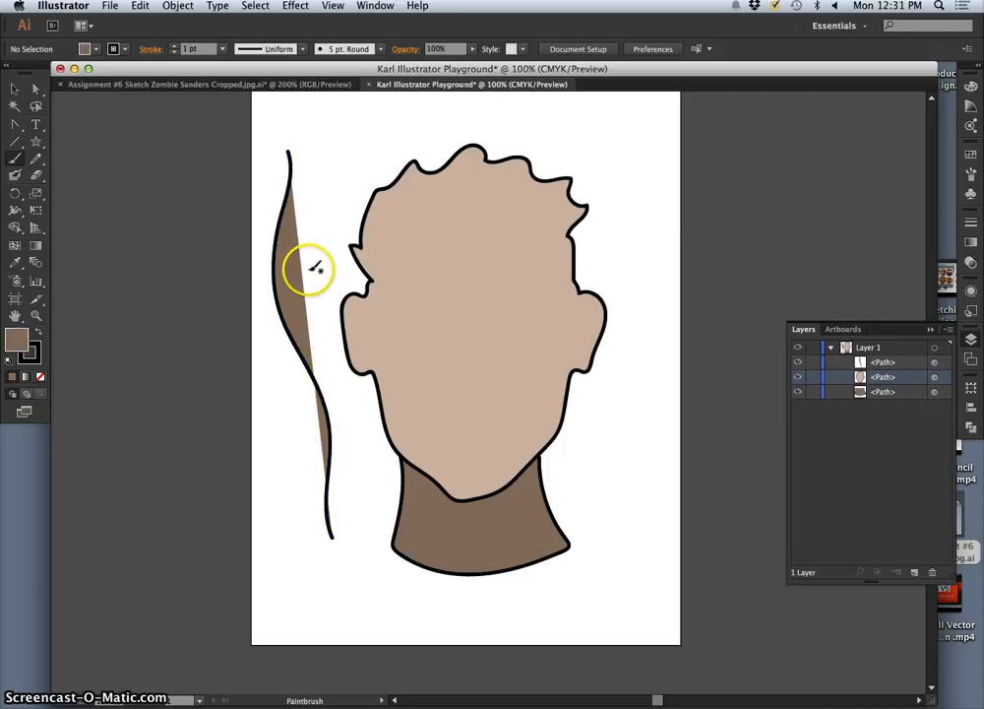
# Step: Select the filled wavy stroke beside the head, redraw its curve with the Paintbrush and set its fill to None
pyautogui.press('v')
pyautogui.click(290, 246)
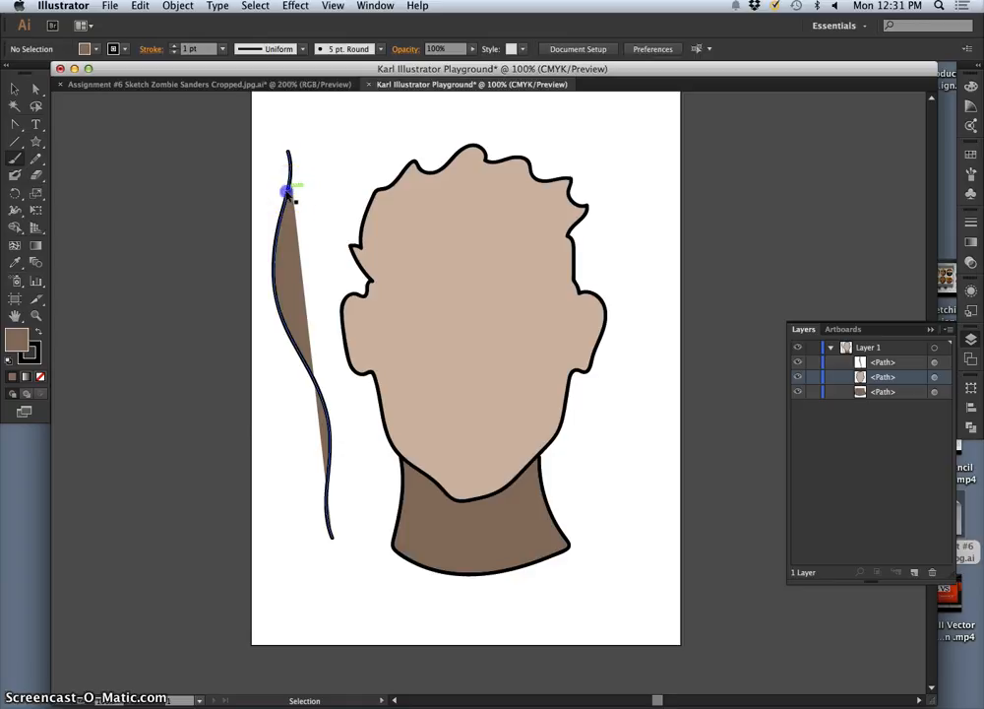
pyautogui.click(299, 368)
pyautogui.press('b')
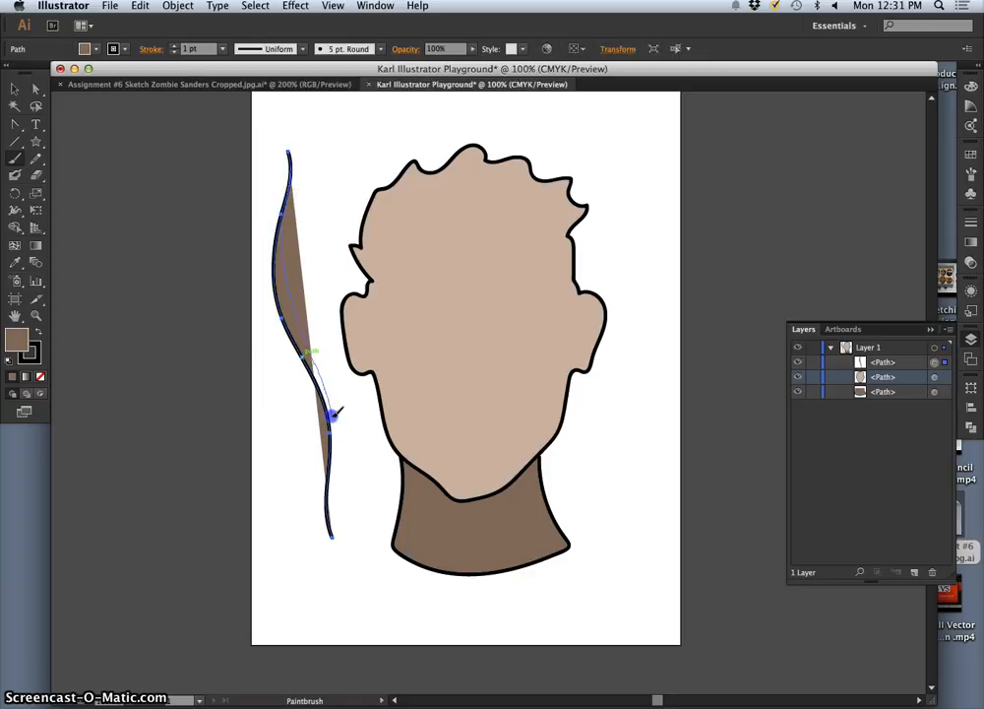
pyautogui.moveTo(333, 455); pyautogui.dragTo(341, 576)
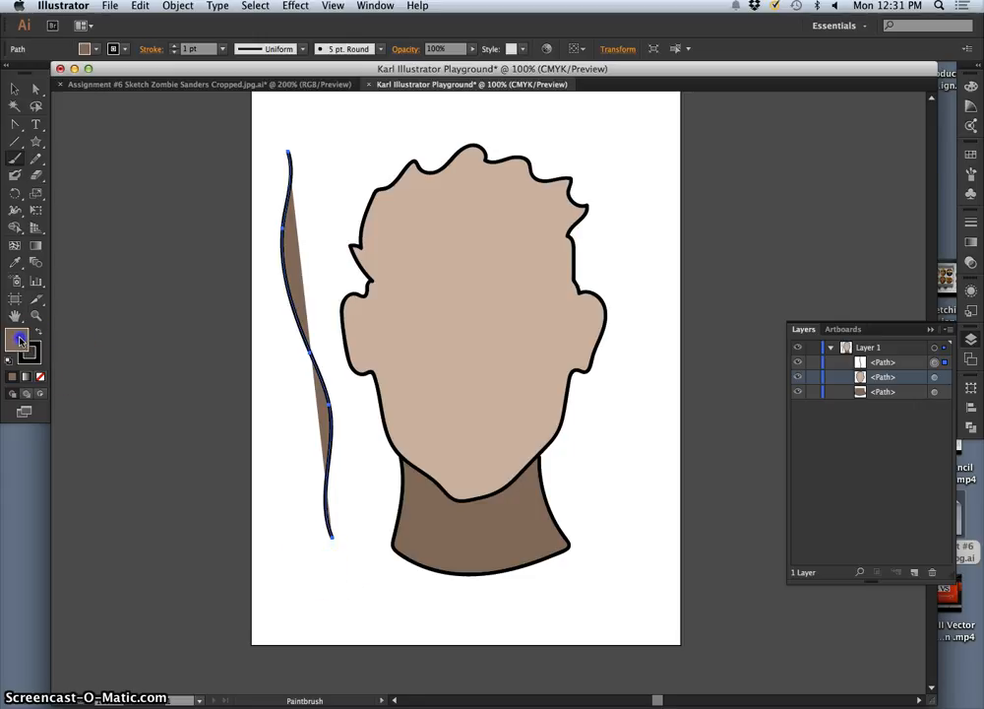
pyautogui.click(41, 376)
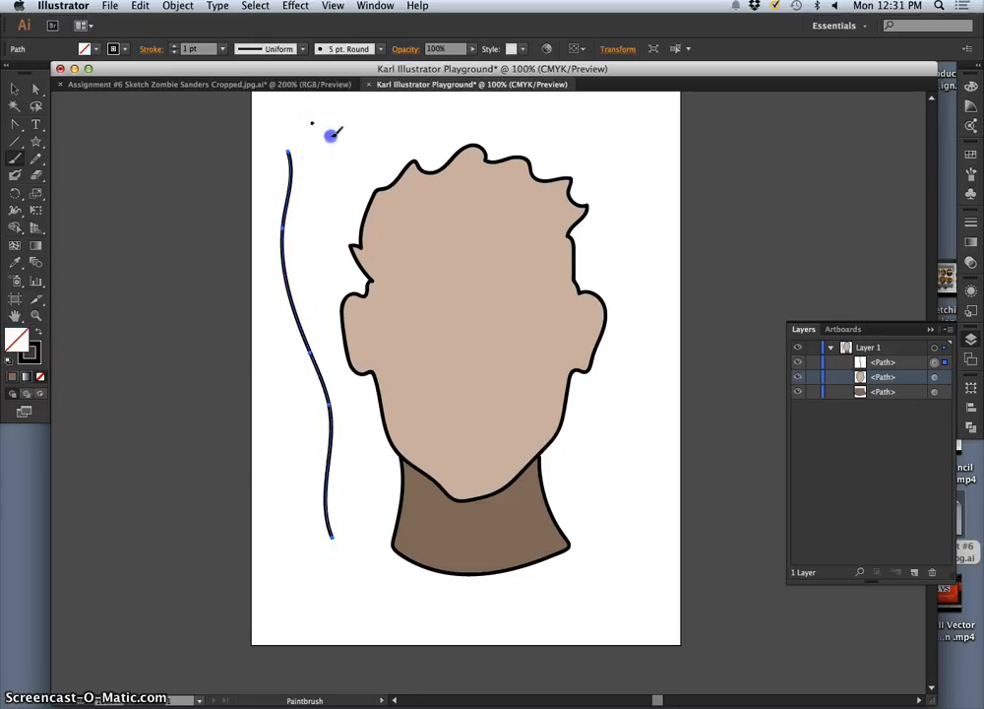
# Step: Paint several loose unfilled wavy strokes above the head and along both of its sides
pyautogui.moveTo(334, 133); pyautogui.dragTo(412, 121)
pyautogui.moveTo(325, 154); pyautogui.dragTo(320, 280)
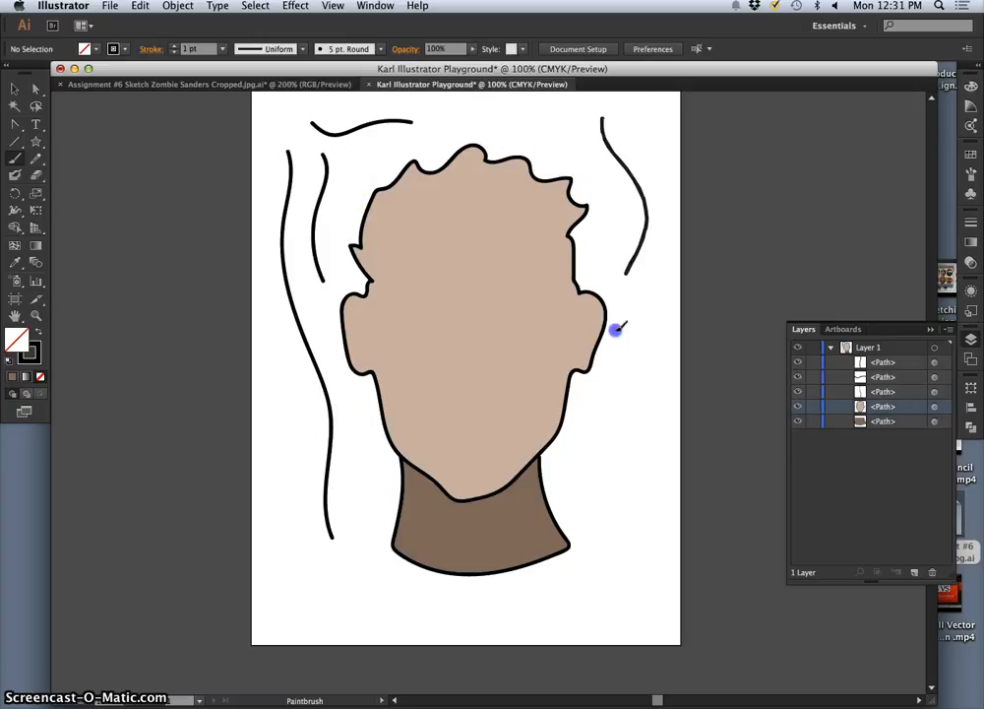
pyautogui.moveTo(617, 330)
pyautogui.mouseDown()
pyautogui.moveTo(636, 414)
pyautogui.moveTo(614, 521)
pyautogui.mouseUp()
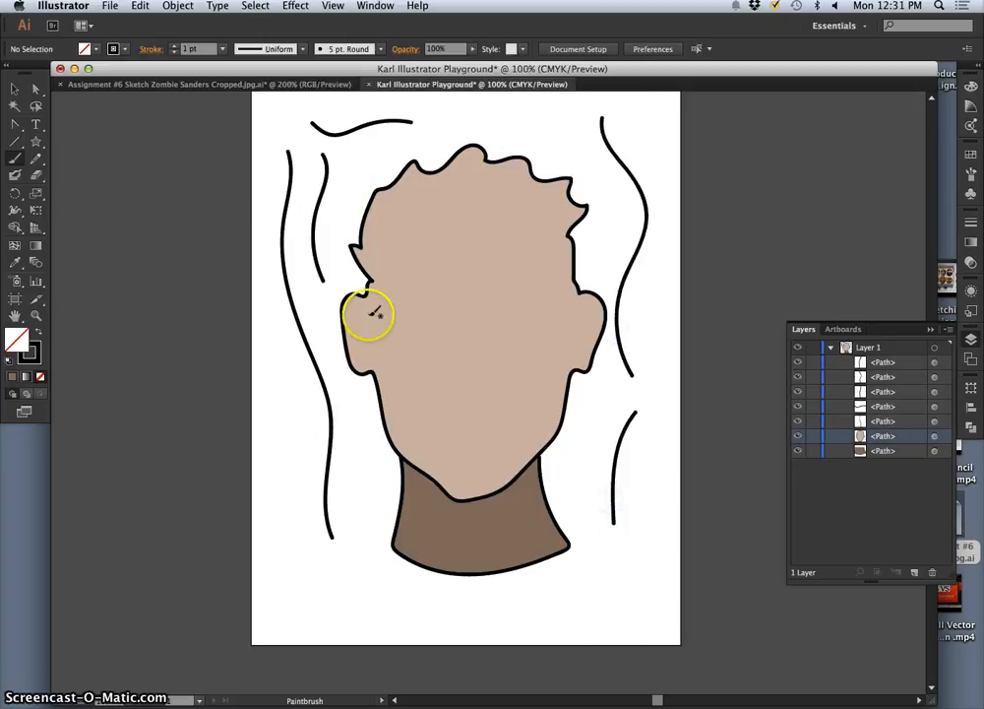
# Step: Set the stroke weight to 4 pt, choose the 5 pt. Oval brush and set its size to 8 pt
pyautogui.click(175, 46)
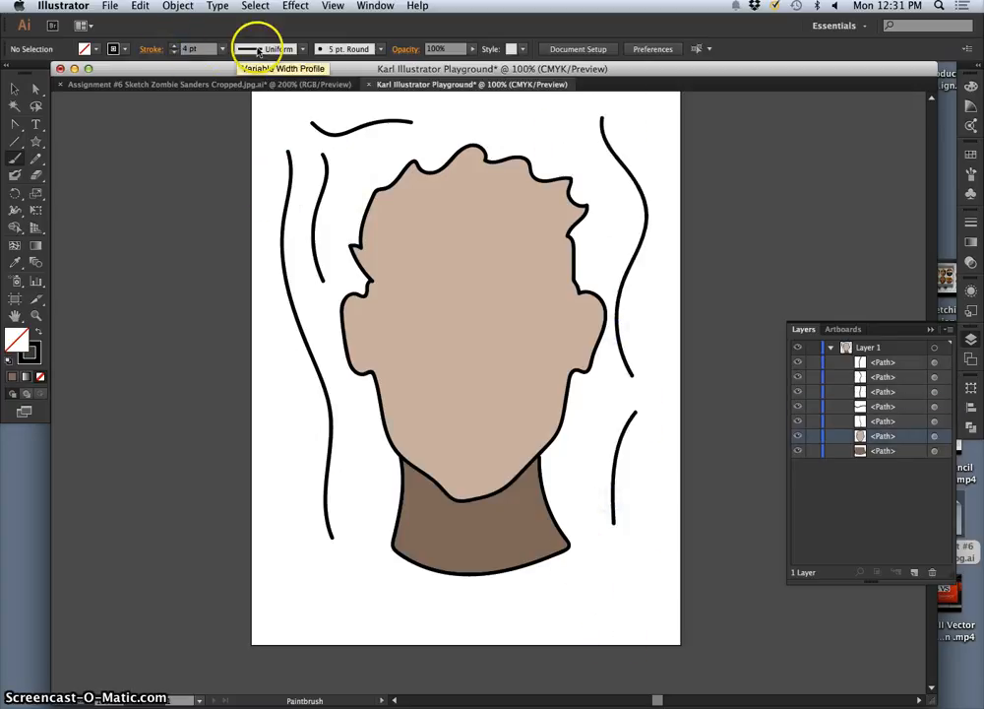
pyautogui.click(382, 50)
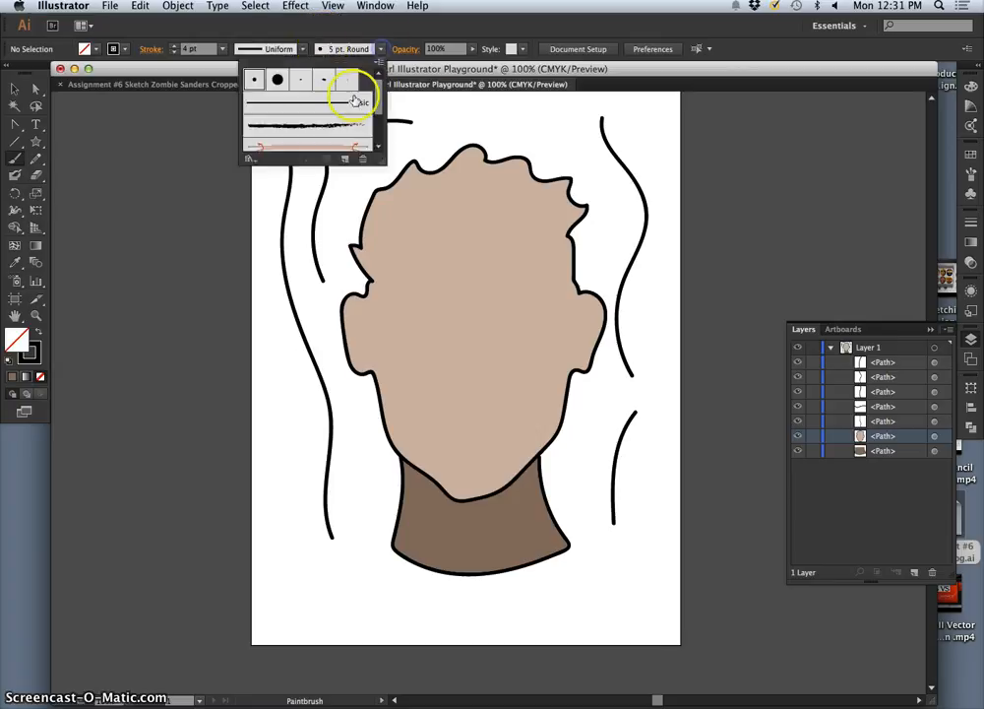
pyautogui.click(325, 87)
pyautogui.doubleClick(325, 83)
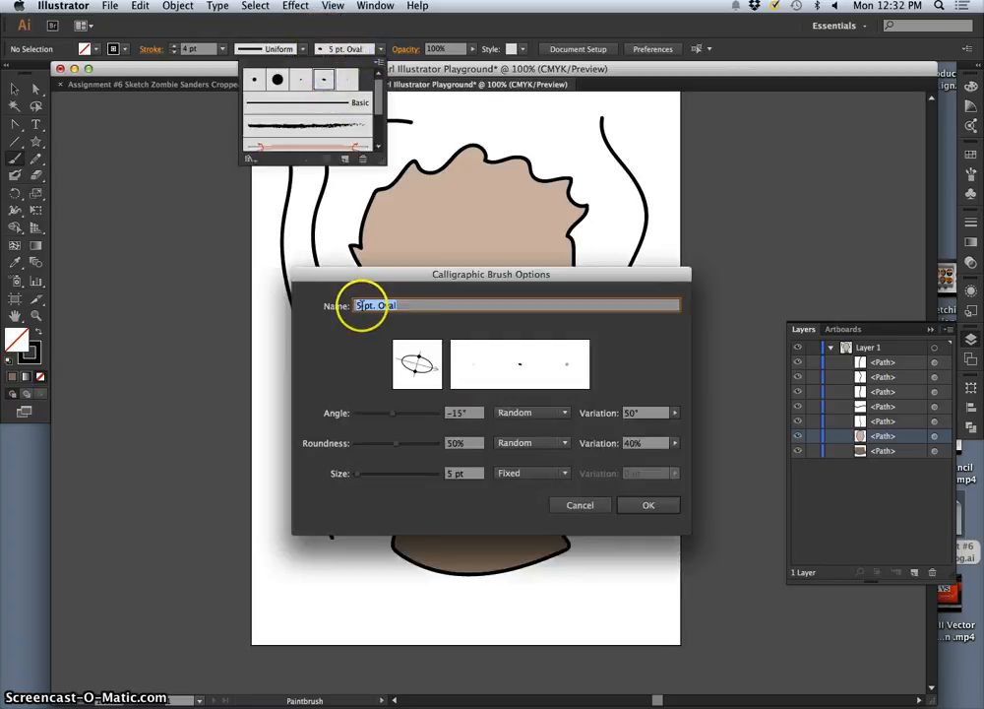
pyautogui.press('Tab')
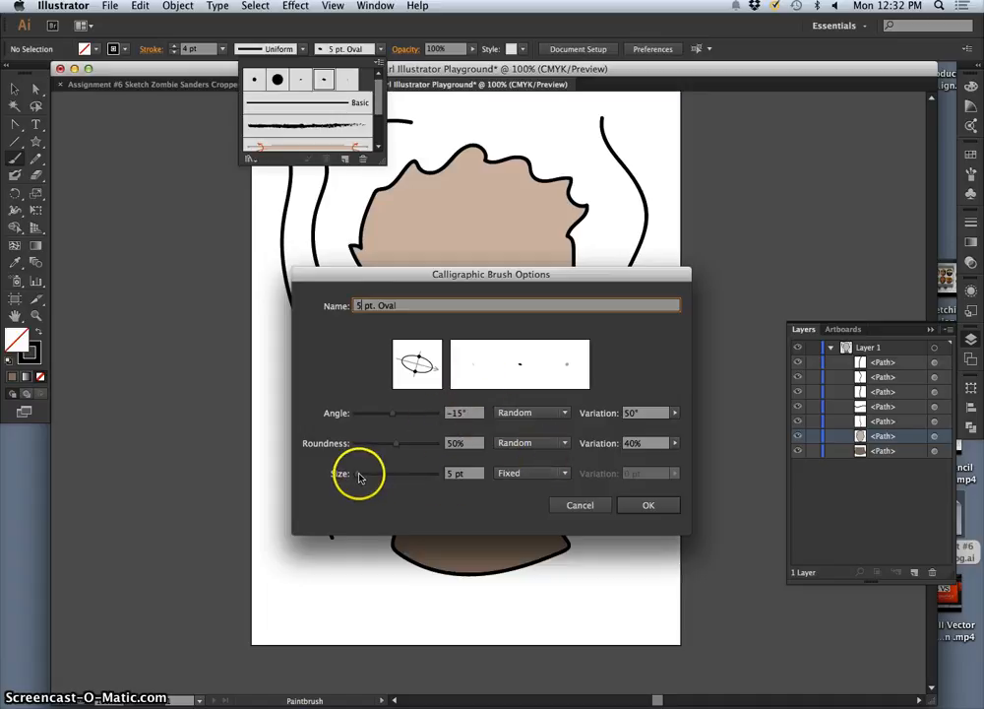
pyautogui.moveTo(360, 474); pyautogui.dragTo(360, 474)
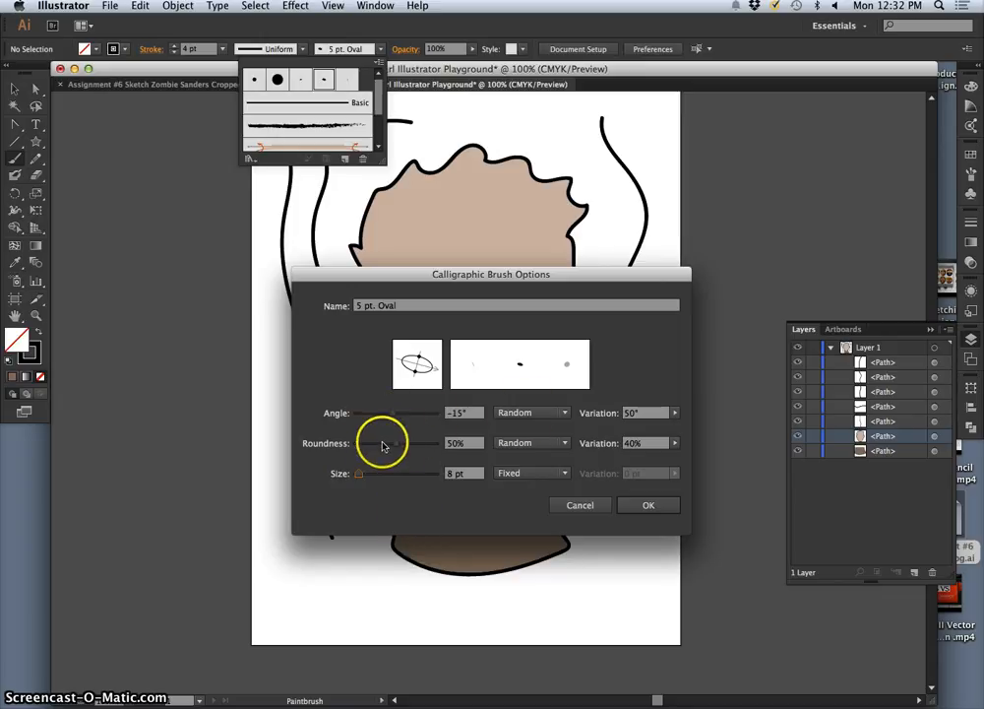
# Step: Make the 5 pt. Oval brush's roundness and size respond to Pressure, adjust the size variation and apply the brush options
pyautogui.click(567, 444)
pyautogui.click(539, 489)
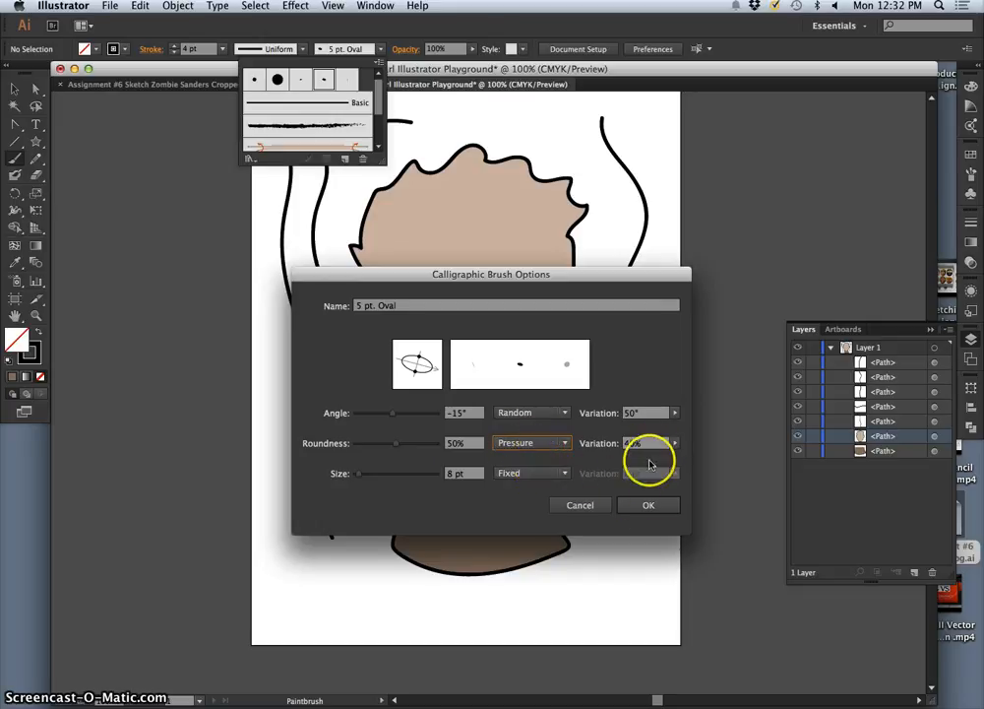
pyautogui.click(562, 474)
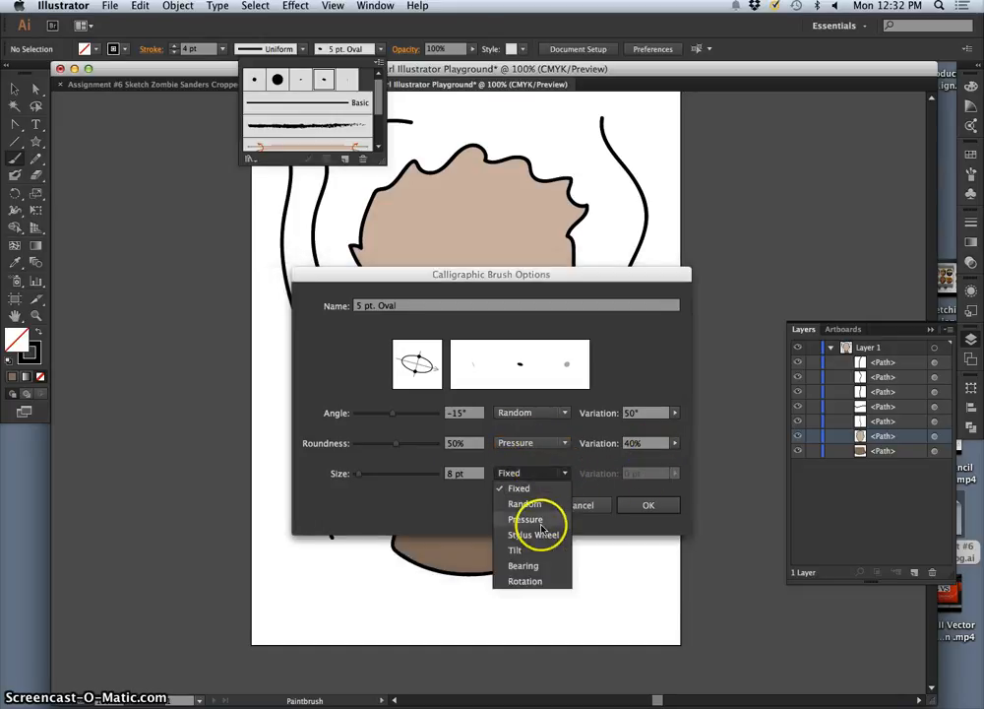
pyautogui.click(551, 519)
pyautogui.click(676, 474)
pyautogui.click(616, 488)
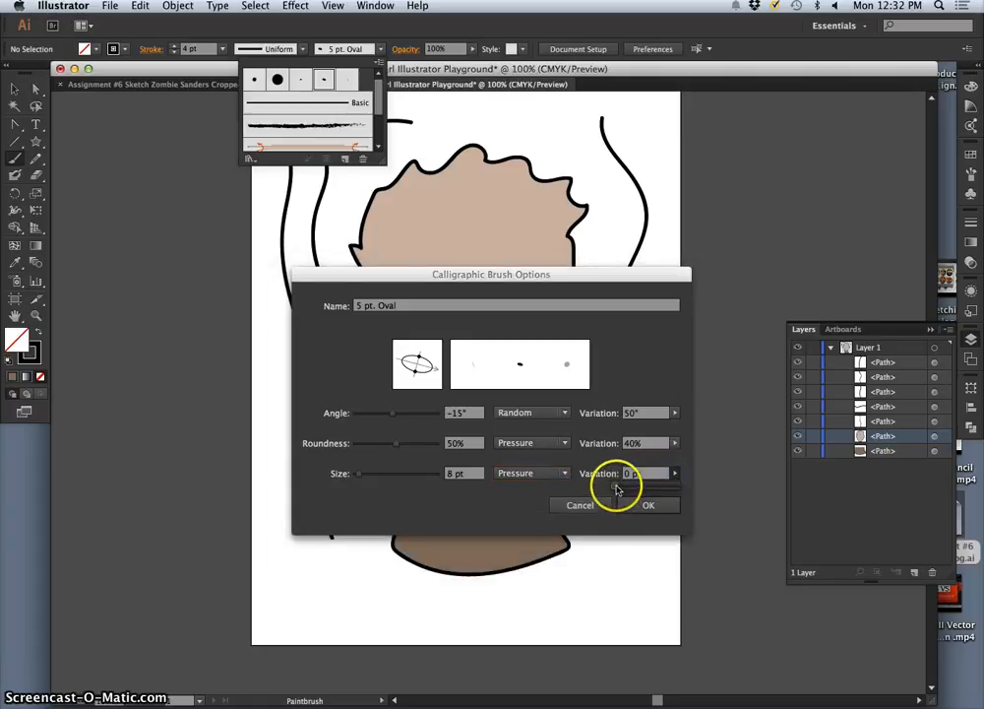
pyautogui.click(648, 505)
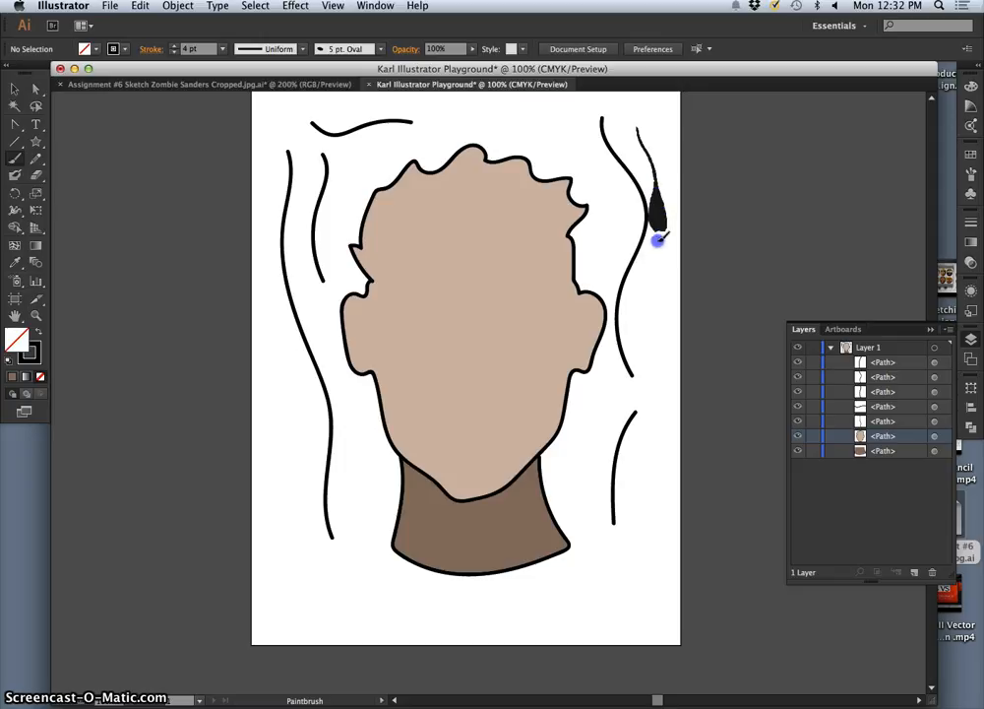
# Step: Paint one long stroke of varying thickness down one side of the head, beneath the neck and up the other side
pyautogui.moveTo(658, 239)
pyautogui.mouseDown()
pyautogui.moveTo(648, 314)
pyautogui.moveTo(656, 394)
pyautogui.mouseUp()
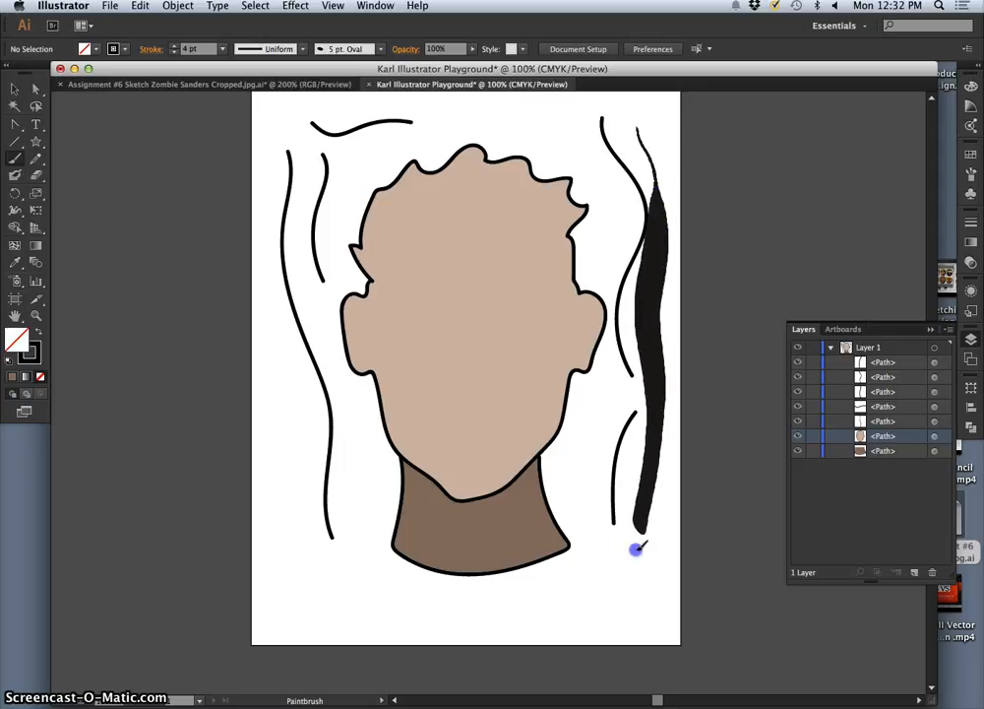
pyautogui.moveTo(603, 595); pyautogui.dragTo(523, 602)
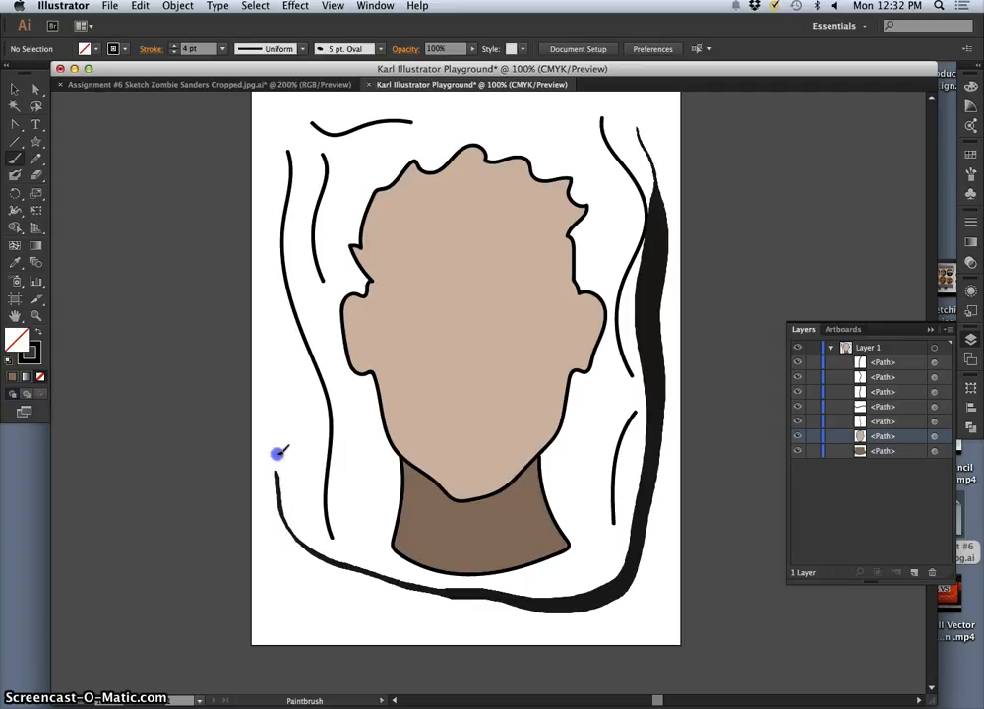
pyautogui.moveTo(266, 347); pyautogui.dragTo(265, 326)
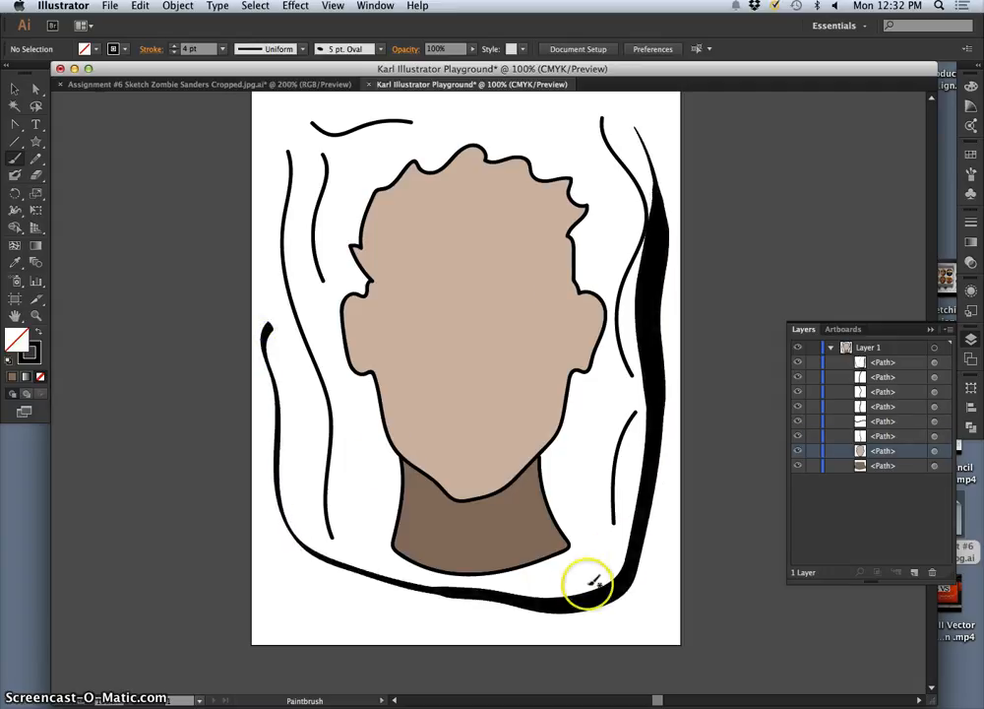
# Step: Select the long variable-width stroke to examine its path and anchor points, and deselect it
pyautogui.click(15, 88)
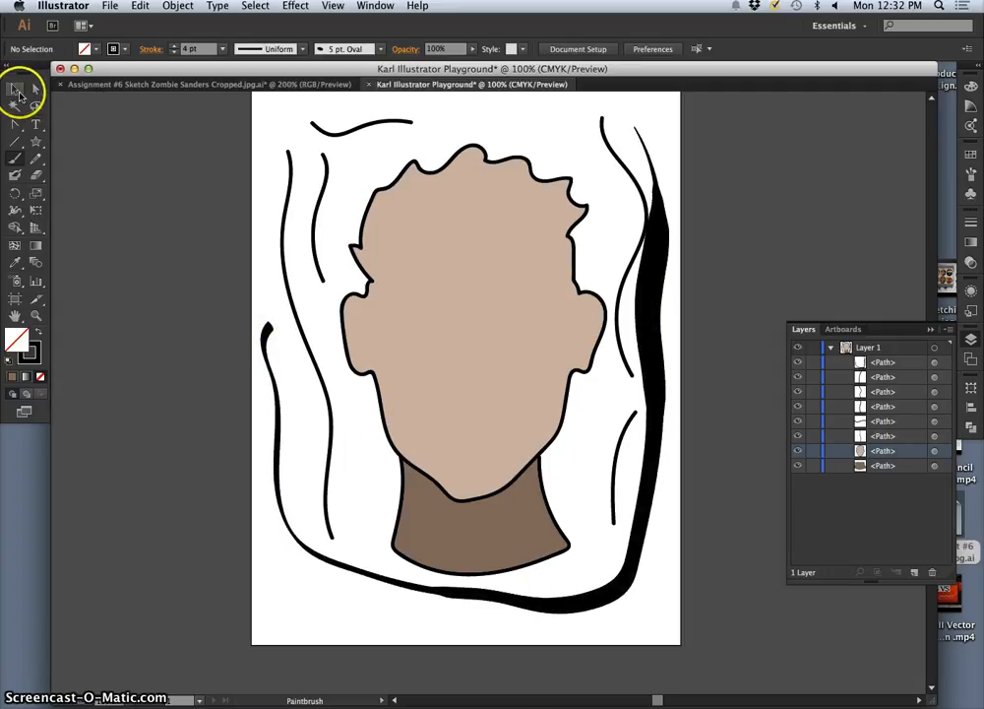
pyautogui.click(280, 493)
pyautogui.click(279, 493)
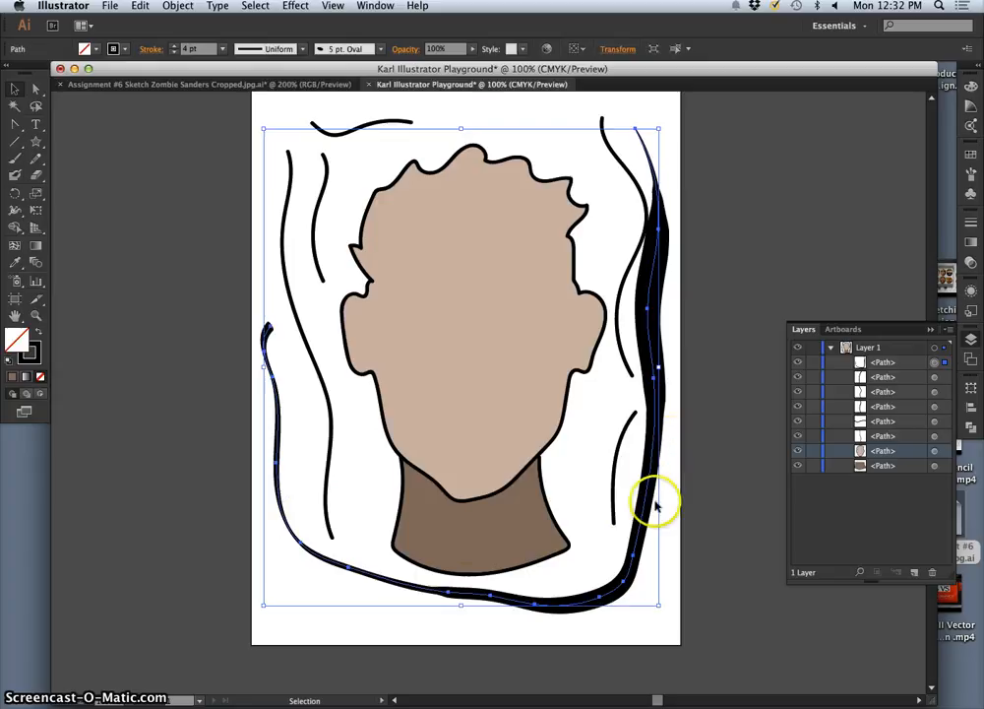
pyautogui.click(673, 325)
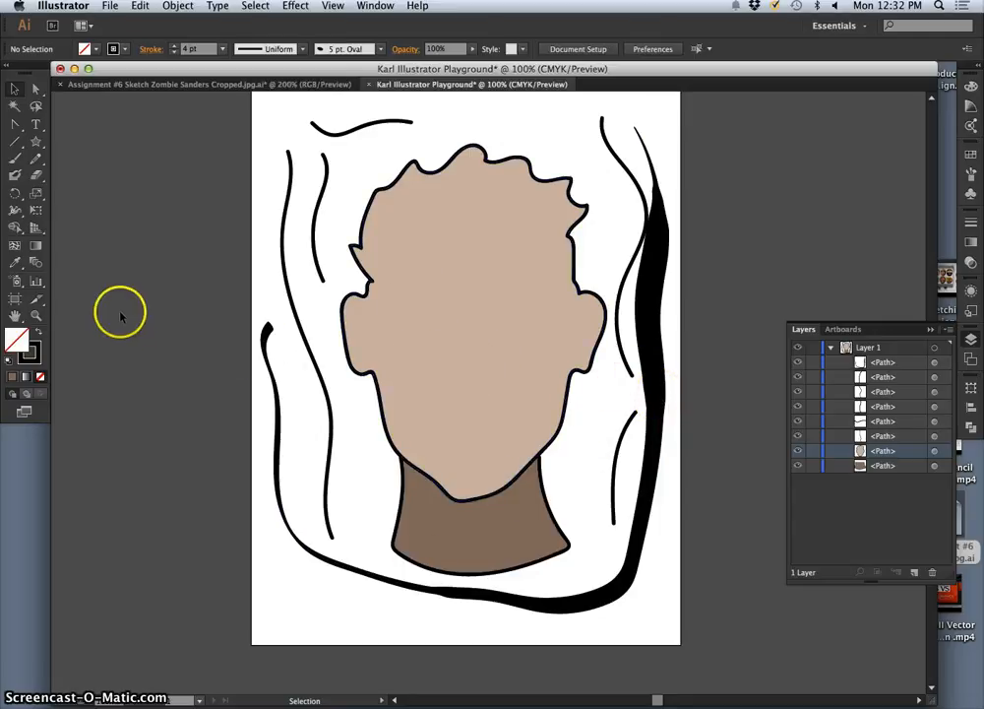
# Step: Create a new layer above Layer 1 and lock Layer 1
pyautogui.click(876, 348)
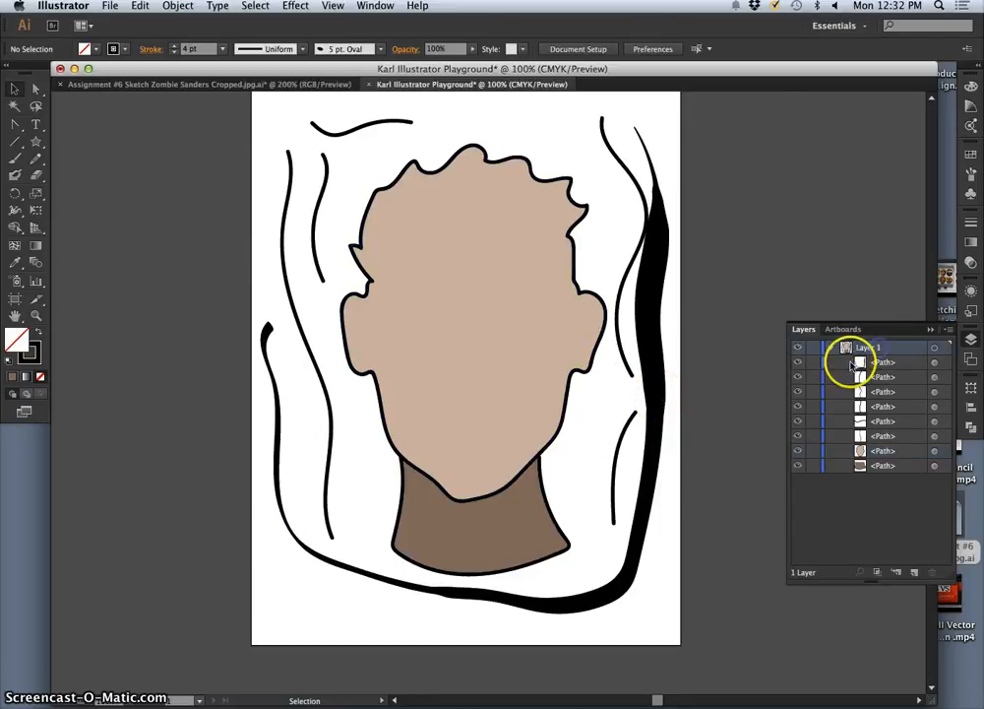
pyautogui.click(913, 571)
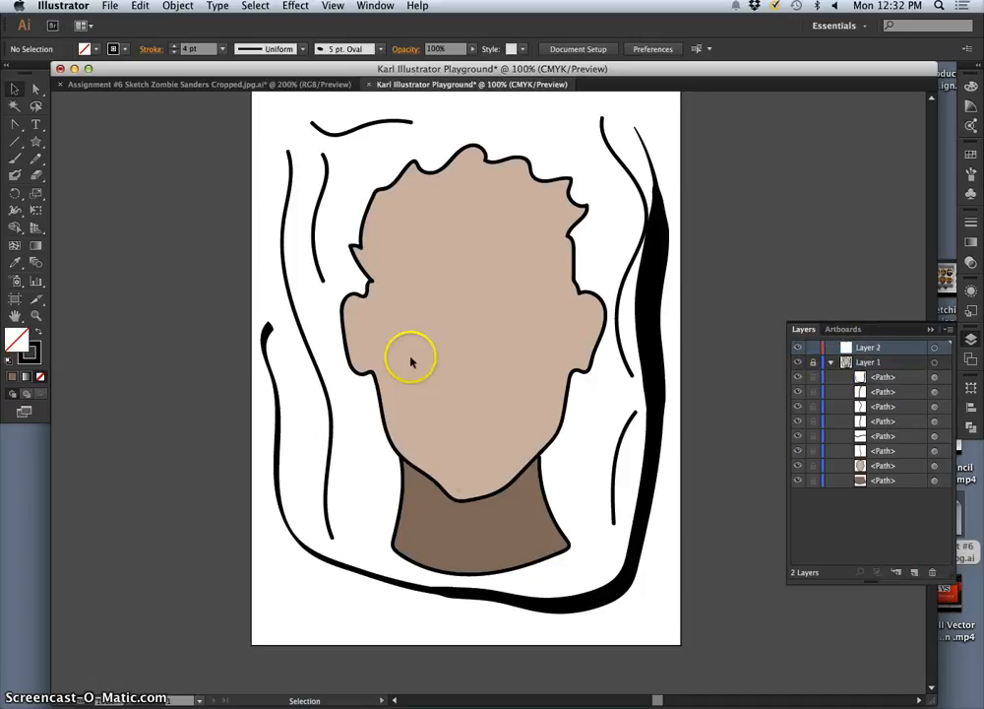
# Step: Paint both eyebrows and both upper eyelids on Layer 2 with the Paintbrush
pyautogui.click(15, 158)
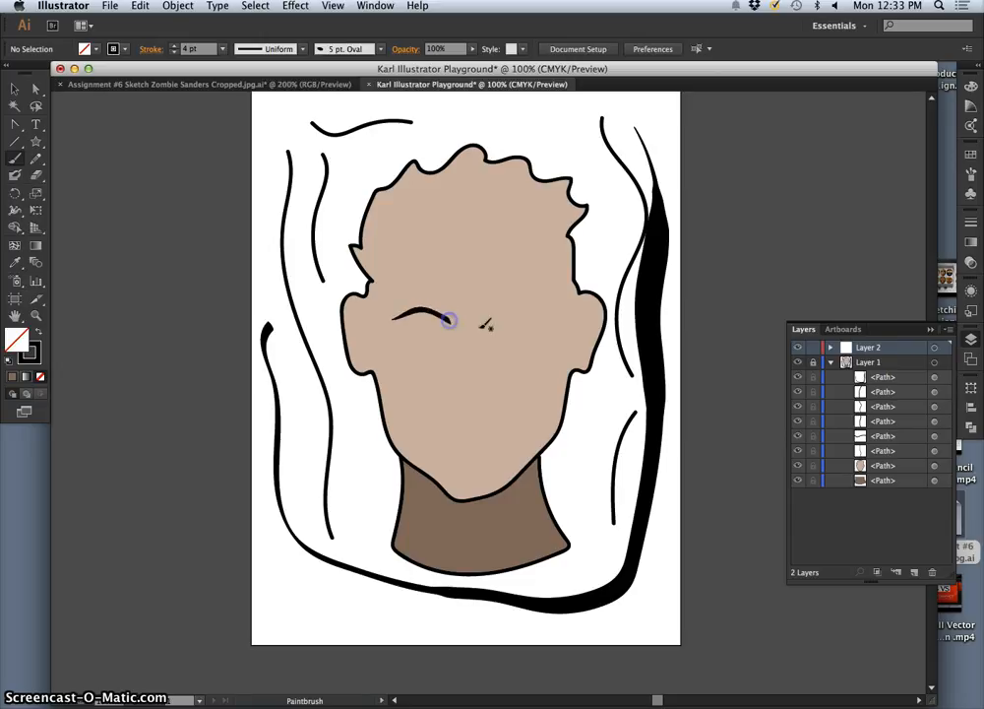
pyautogui.moveTo(492, 322); pyautogui.dragTo(557, 318)
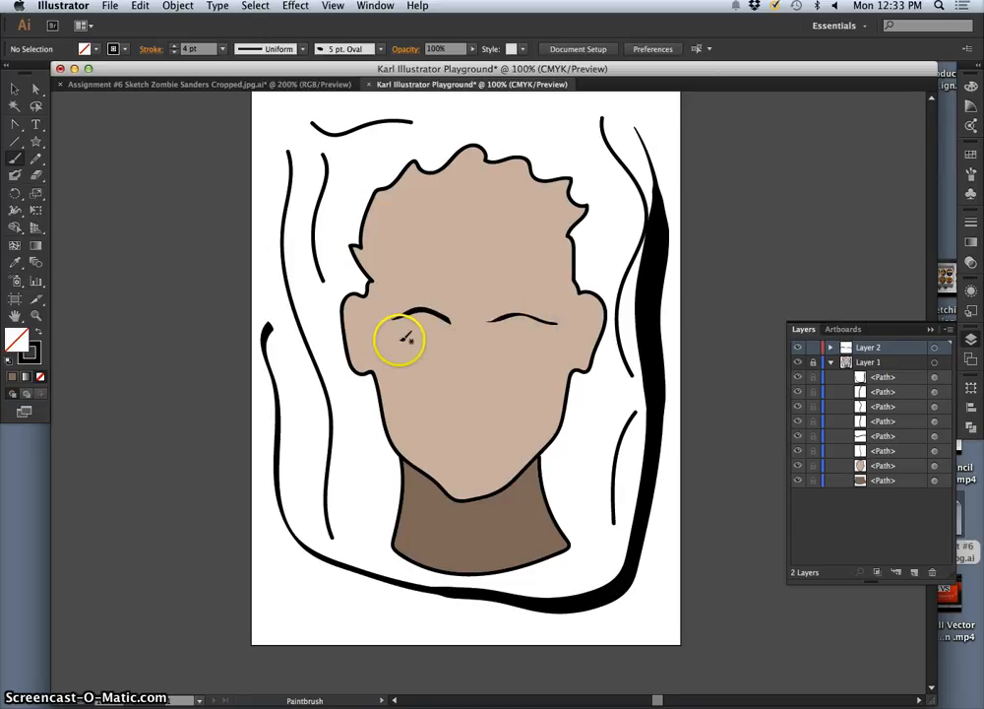
pyautogui.moveTo(443, 337); pyautogui.dragTo(453, 342)
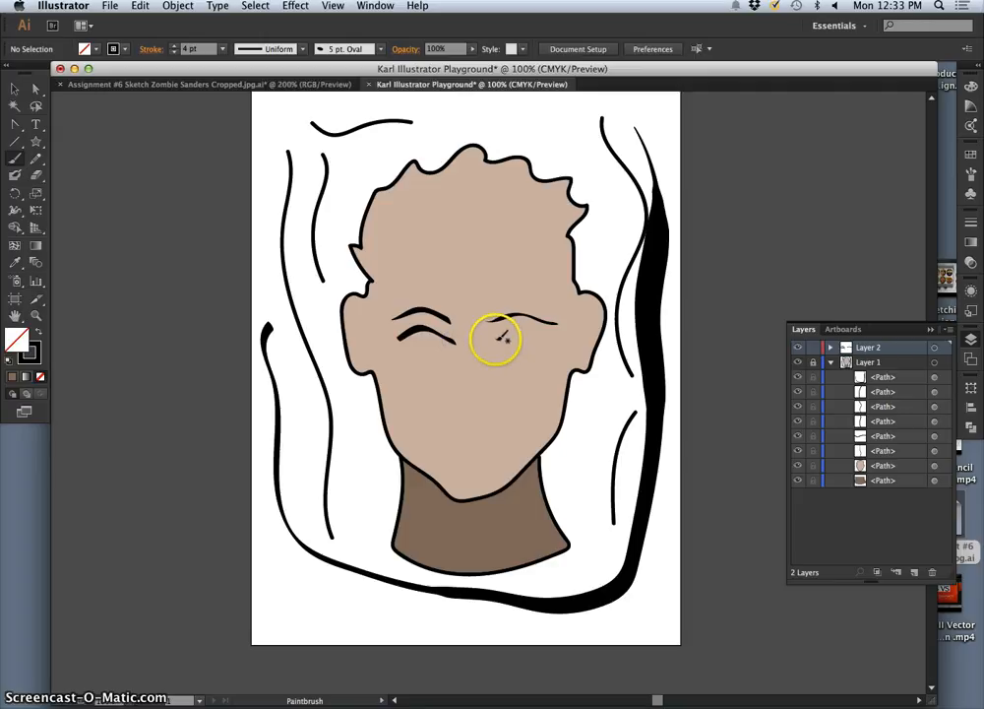
pyautogui.moveTo(545, 339); pyautogui.dragTo(544, 338)
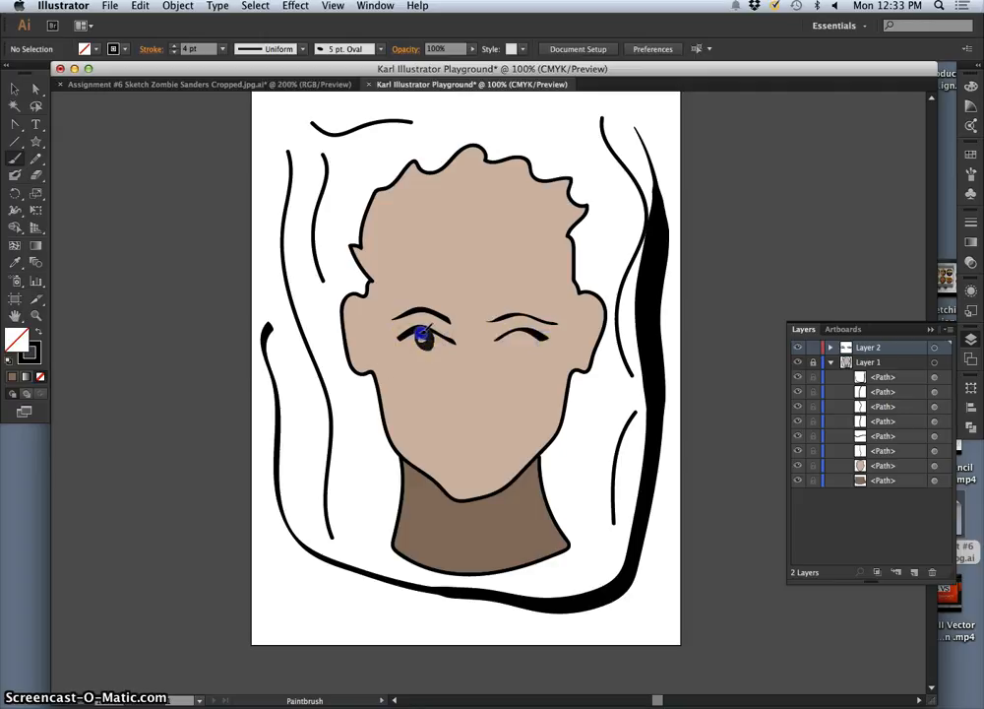
# Step: Paint the dark irises with small highlights and the lower eyelids of both eyes
pyautogui.moveTo(424, 335); pyautogui.dragTo(425, 336)
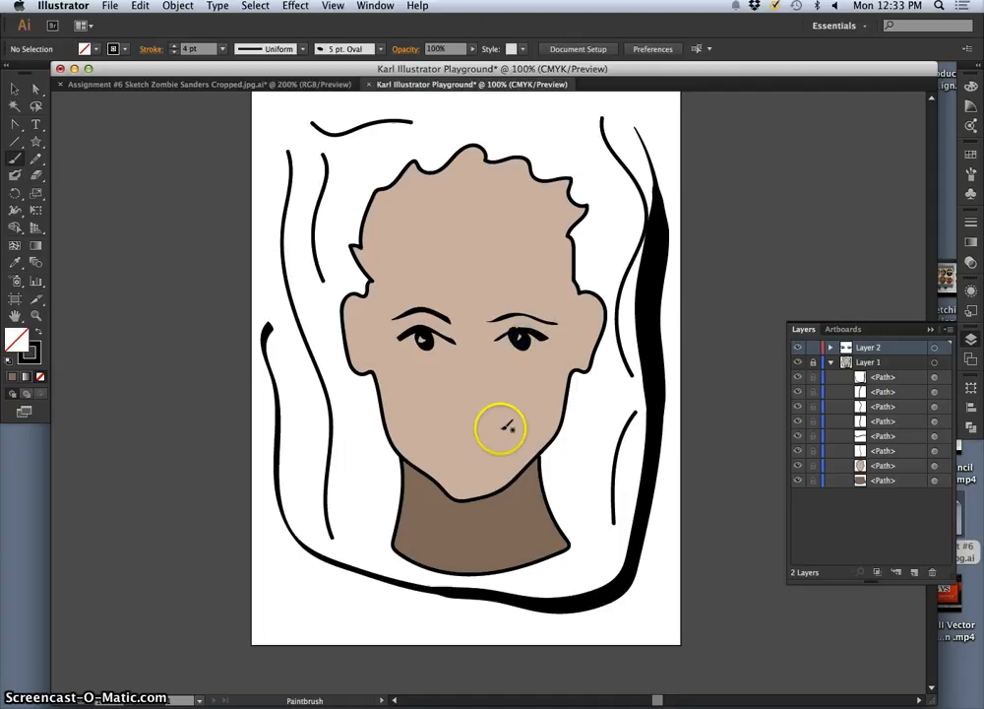
pyautogui.press('super+z')
pyautogui.moveTo(519, 332); pyautogui.dragTo(520, 334)
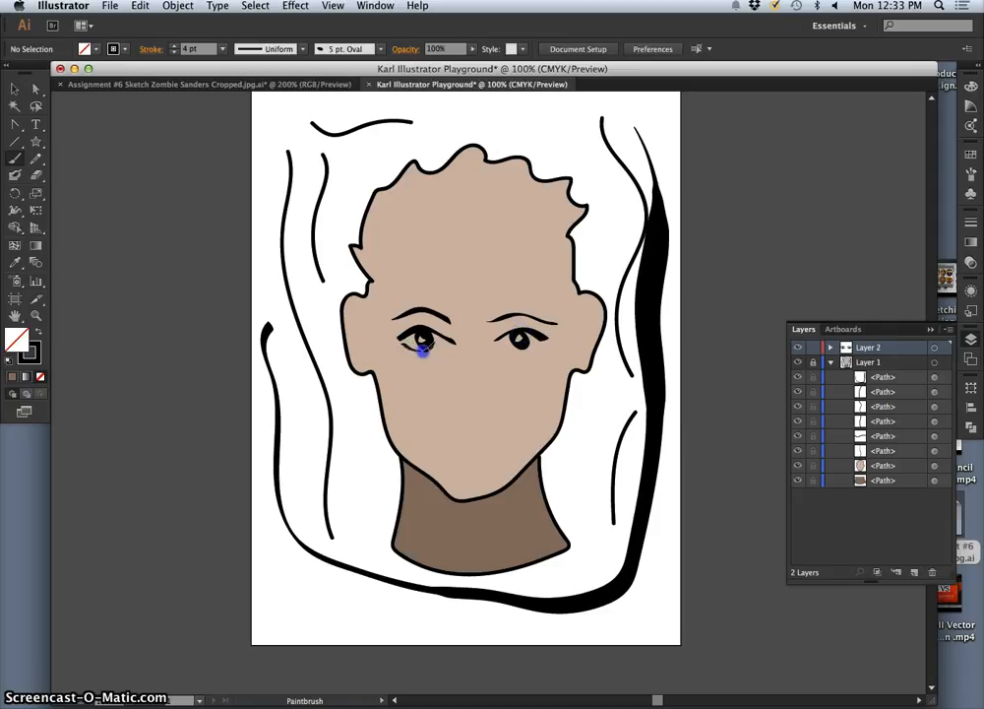
pyautogui.moveTo(445, 342); pyautogui.dragTo(448, 345)
pyautogui.click(516, 346)
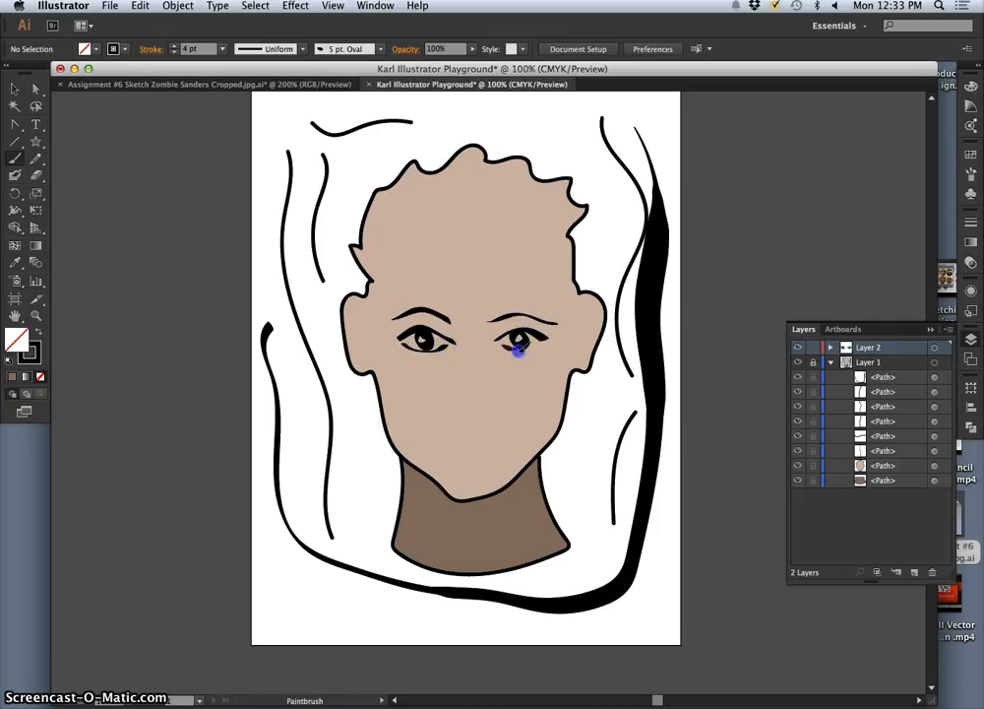
pyautogui.moveTo(532, 346); pyautogui.dragTo(538, 347)
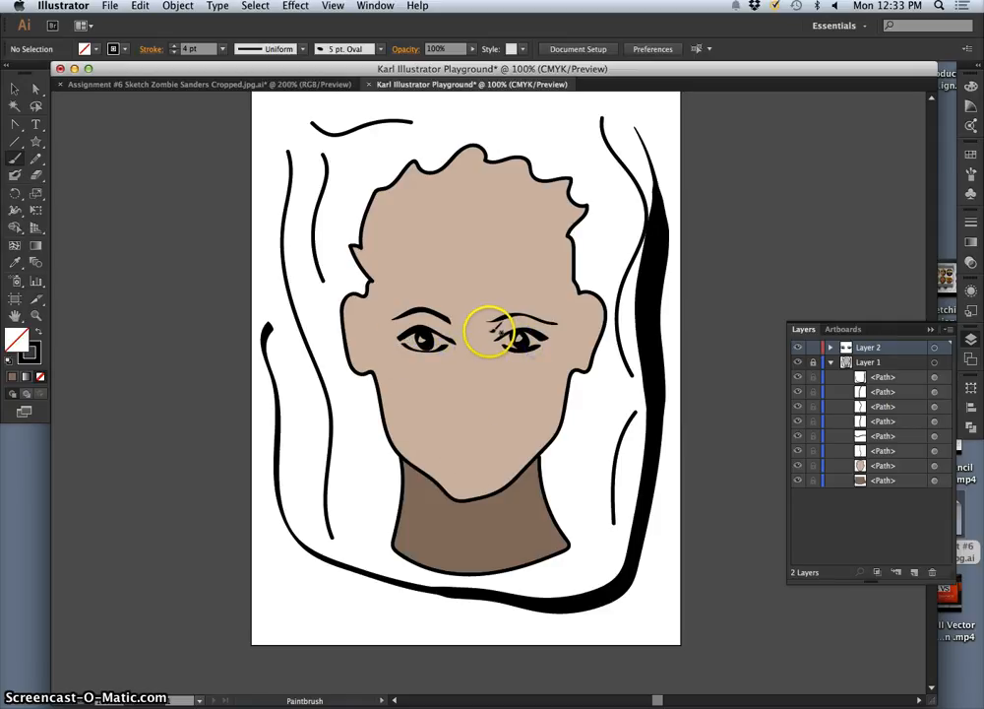
# Step: Paint the nose with its shadow and nostril edge, and the lips with a dark lower lip
pyautogui.moveTo(494, 398); pyautogui.dragTo(499, 412)
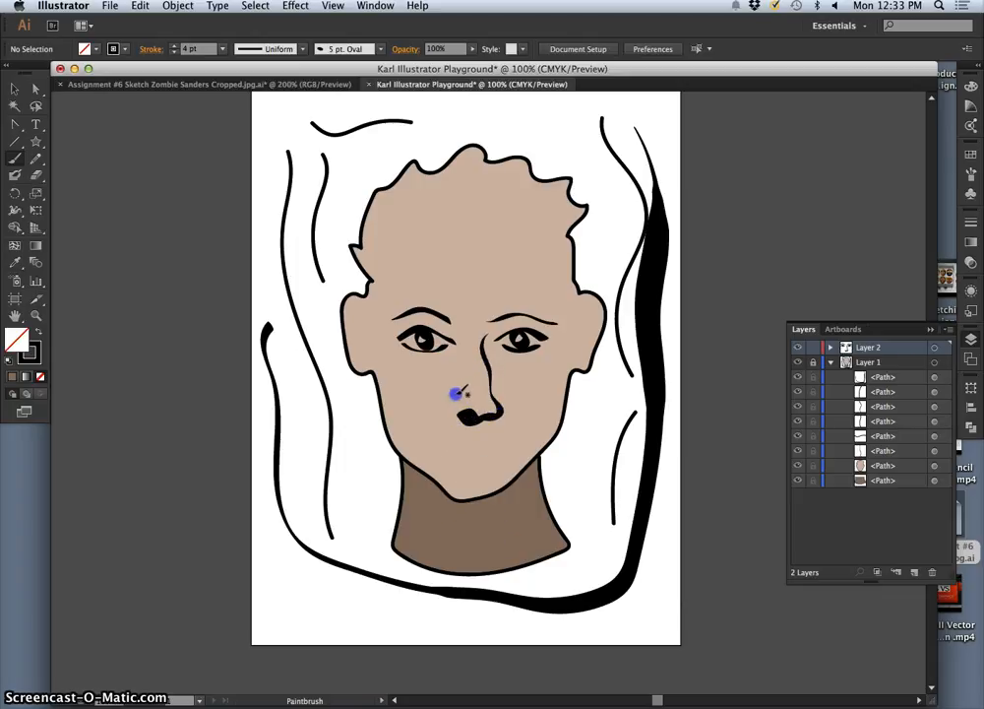
pyautogui.moveTo(452, 407); pyautogui.dragTo(453, 409)
pyautogui.moveTo(505, 448); pyautogui.dragTo(514, 447)
pyautogui.moveTo(448, 454); pyautogui.dragTo(494, 457)
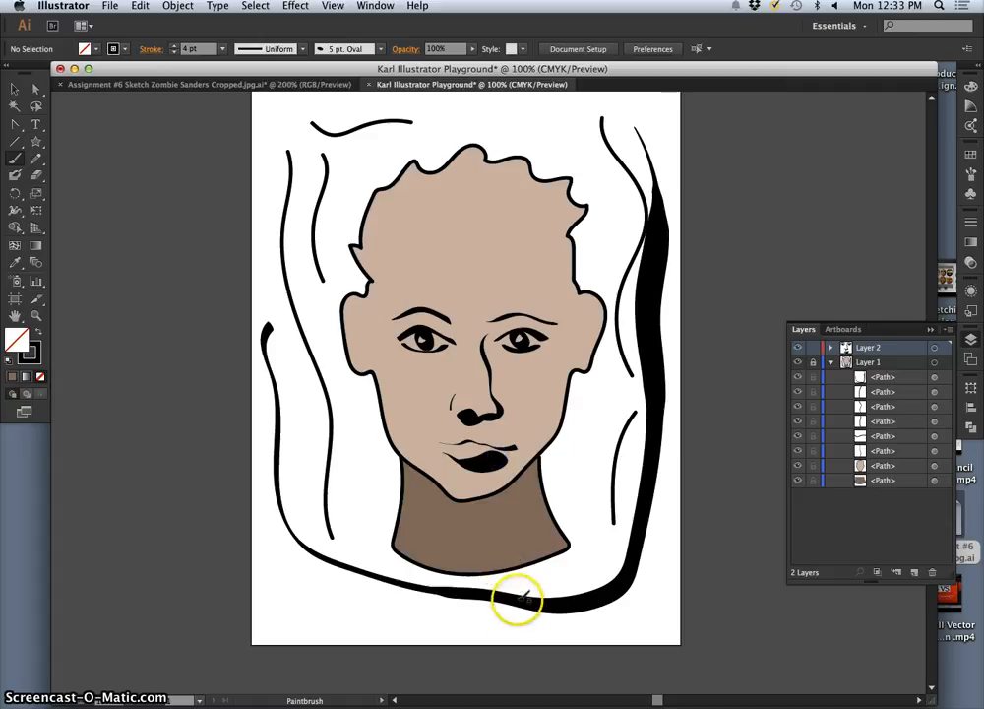
# Step: Undo the thick dark lower lip and repaint it as a thin stroke beneath the mouth line
pyautogui.press('super+z')
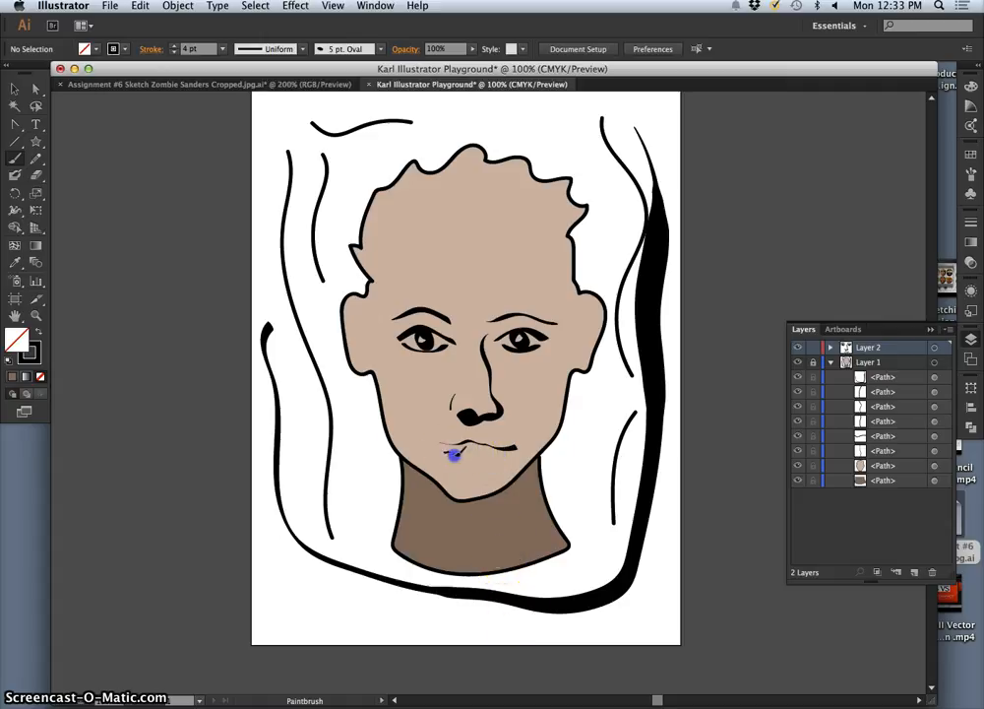
pyautogui.moveTo(488, 460); pyautogui.dragTo(527, 440)
# Step: Paint short black hair strokes from the temples across the hairline and scalp and along the head's outer contour
pyautogui.moveTo(370, 315); pyautogui.dragTo(375, 322)
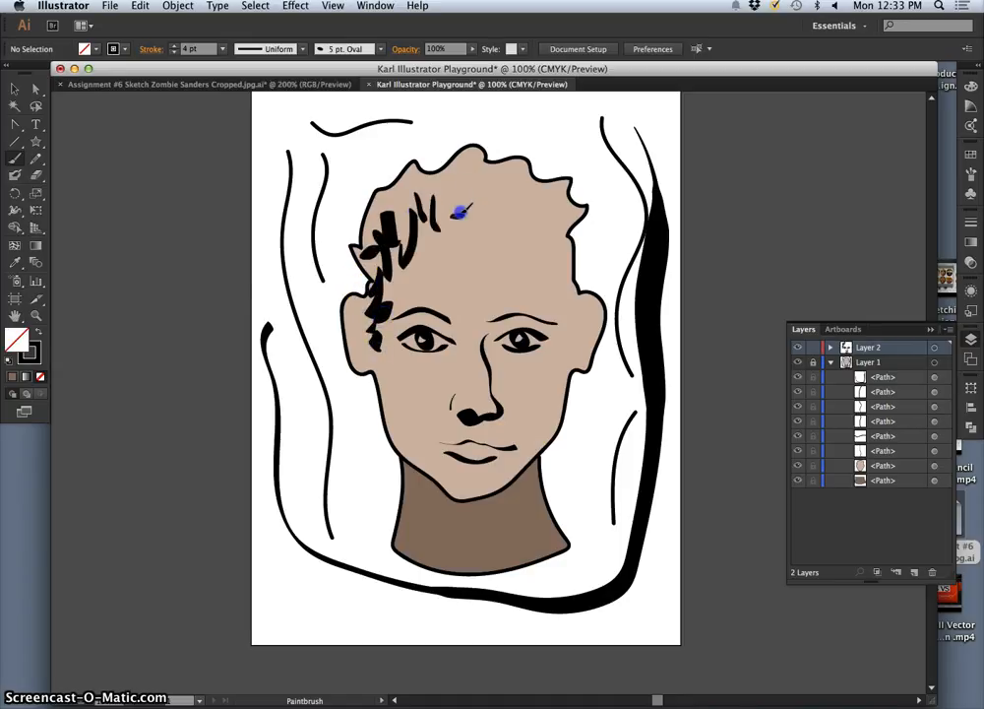
pyautogui.moveTo(460, 211)
pyautogui.mouseDown()
pyautogui.moveTo(465, 165)
pyautogui.moveTo(490, 192)
pyautogui.mouseUp()
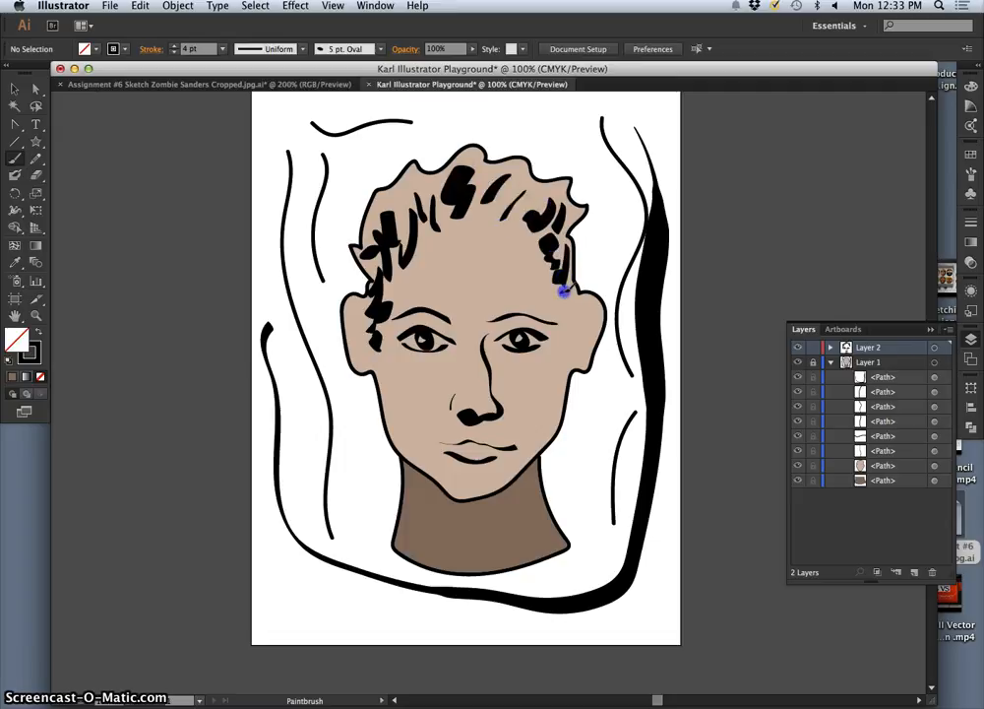
pyautogui.moveTo(508, 235); pyautogui.dragTo(444, 226)
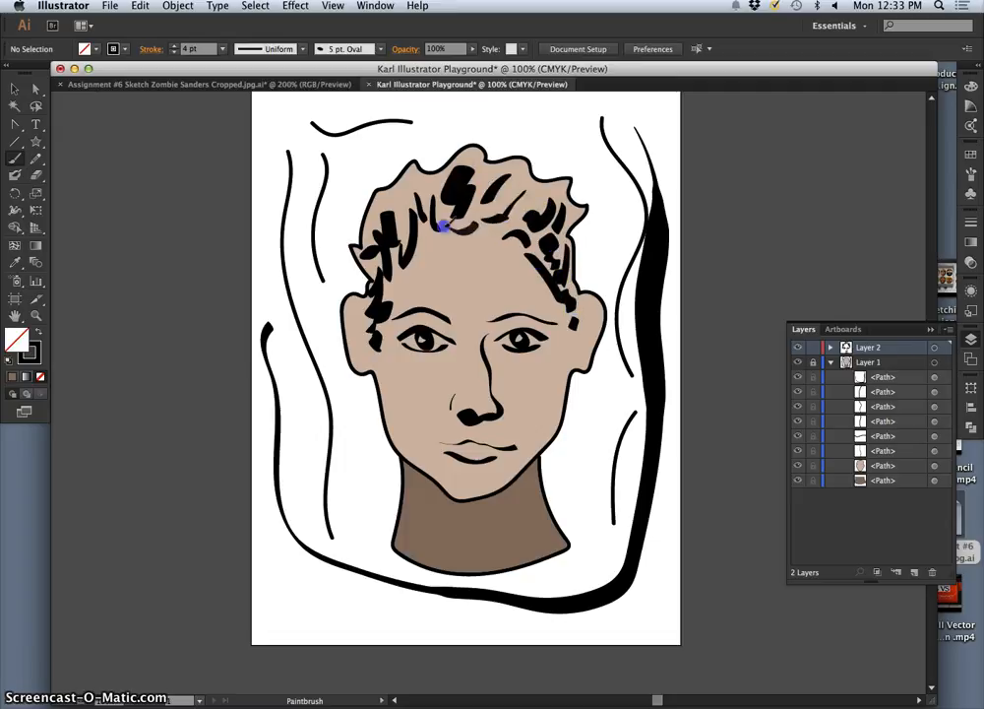
pyautogui.moveTo(402, 192); pyautogui.dragTo(399, 205)
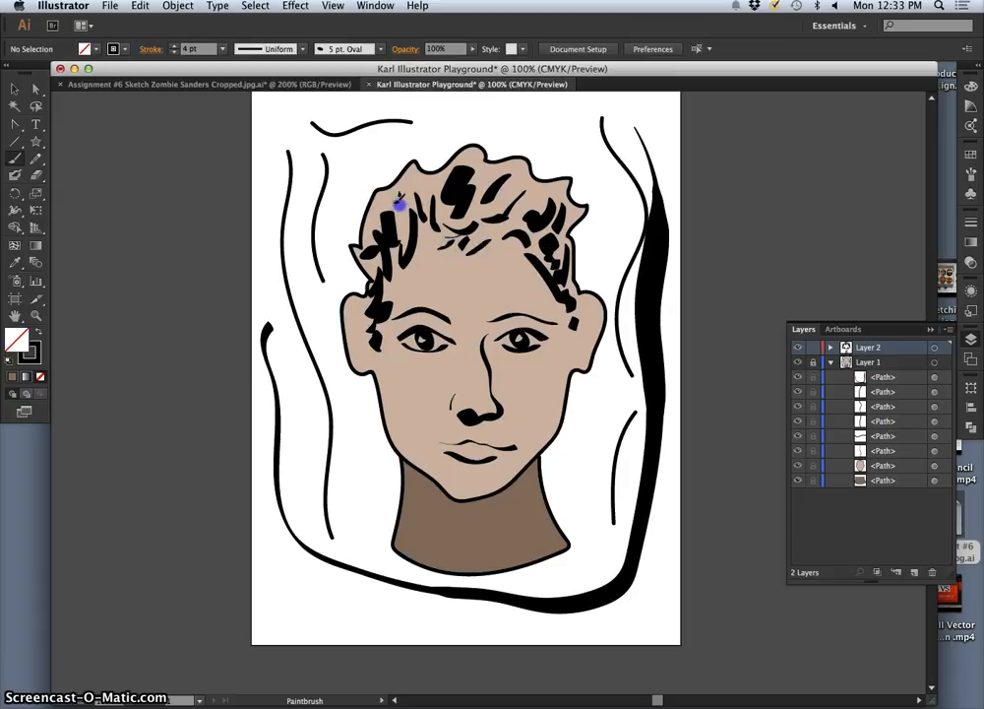
pyautogui.moveTo(363, 280); pyautogui.dragTo(366, 293)
pyautogui.moveTo(383, 248)
pyautogui.mouseDown()
pyautogui.moveTo(348, 259)
pyautogui.moveTo(347, 221)
pyautogui.moveTo(381, 176)
pyautogui.moveTo(406, 165)
pyautogui.mouseUp()
pyautogui.moveTo(415, 165)
pyautogui.mouseDown()
pyautogui.moveTo(427, 150)
pyautogui.moveTo(440, 158)
pyautogui.moveTo(476, 142)
pyautogui.mouseUp()
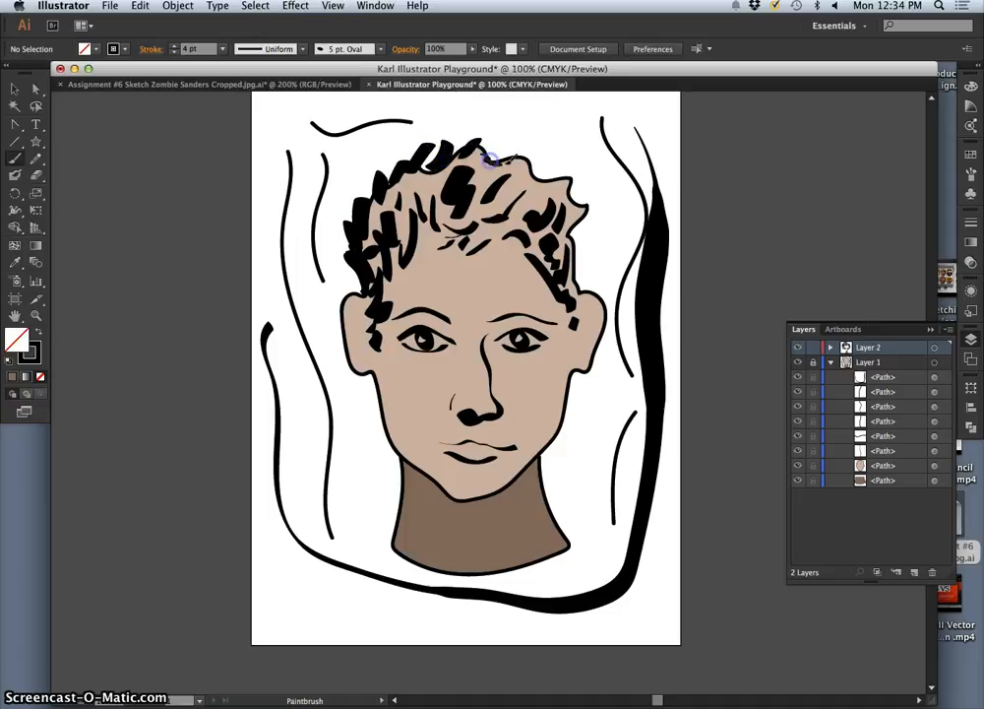
pyautogui.moveTo(556, 246); pyautogui.dragTo(562, 263)
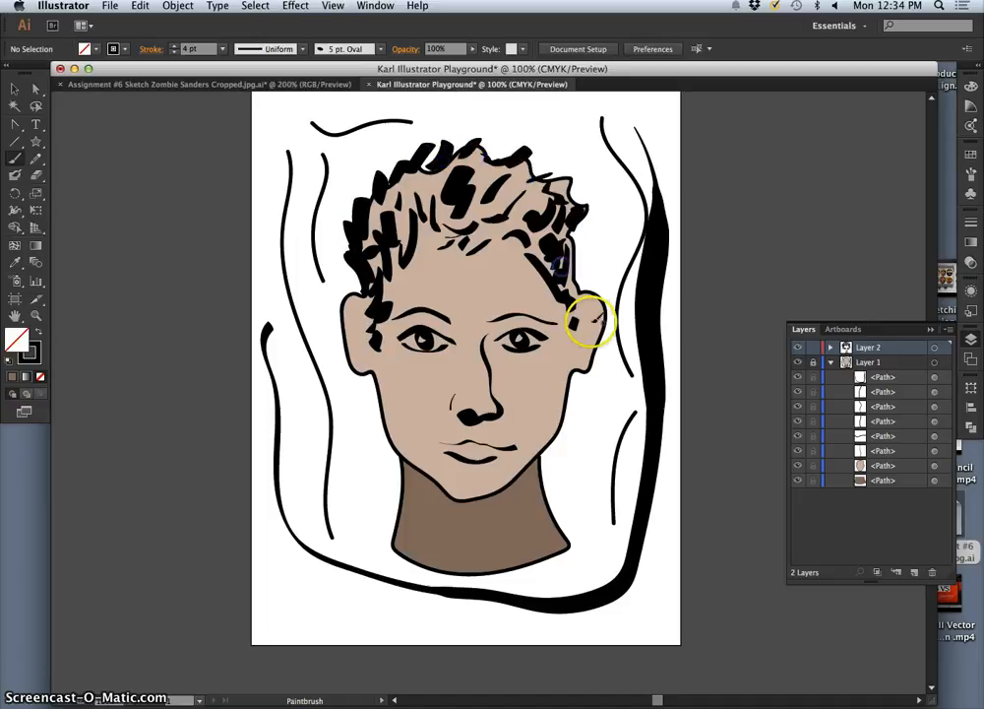
# Step: Paint the inner folds of both ears, the creases around the eyes and mouth, and a wavy forehead line
pyautogui.moveTo(581, 304); pyautogui.dragTo(583, 311)
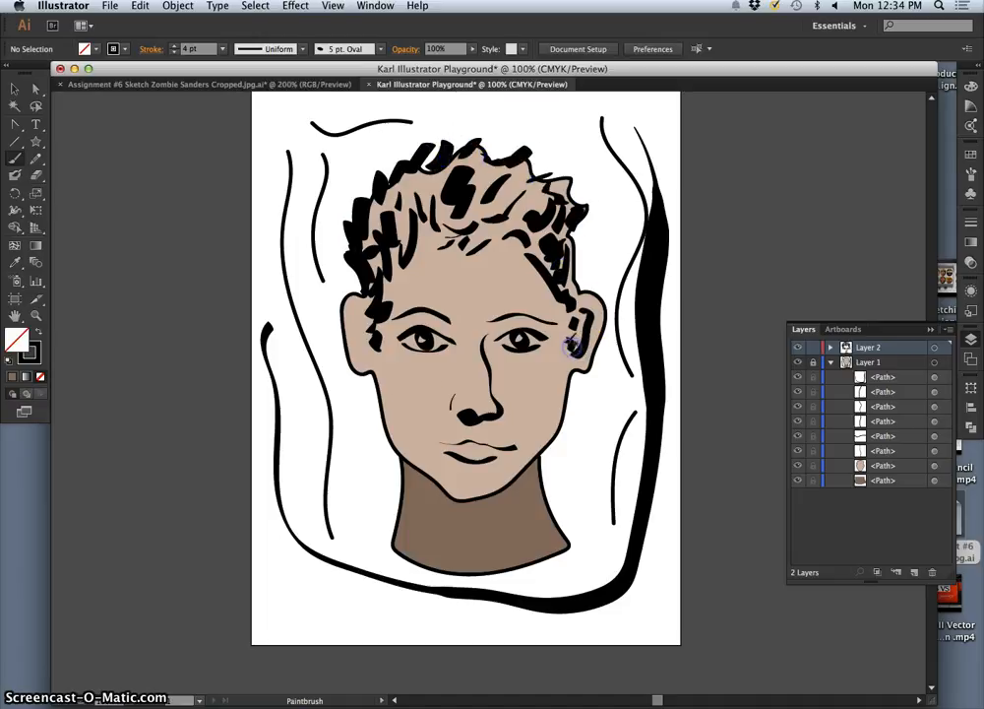
pyautogui.moveTo(358, 305); pyautogui.dragTo(355, 306)
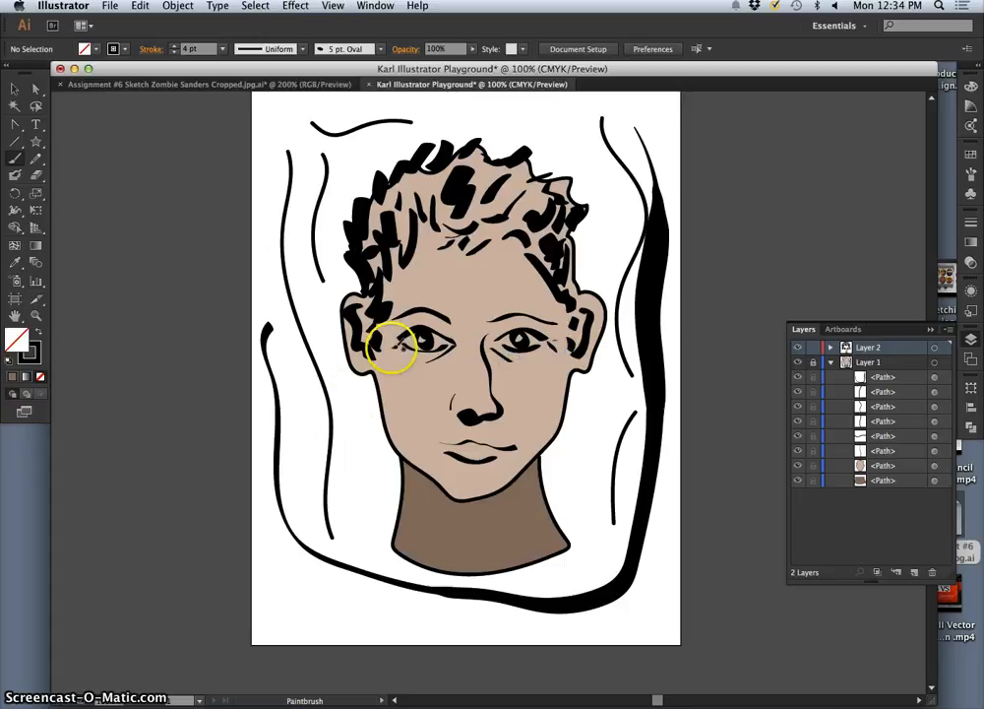
pyautogui.moveTo(385, 341); pyautogui.dragTo(394, 345)
pyautogui.moveTo(440, 407); pyautogui.dragTo(429, 443)
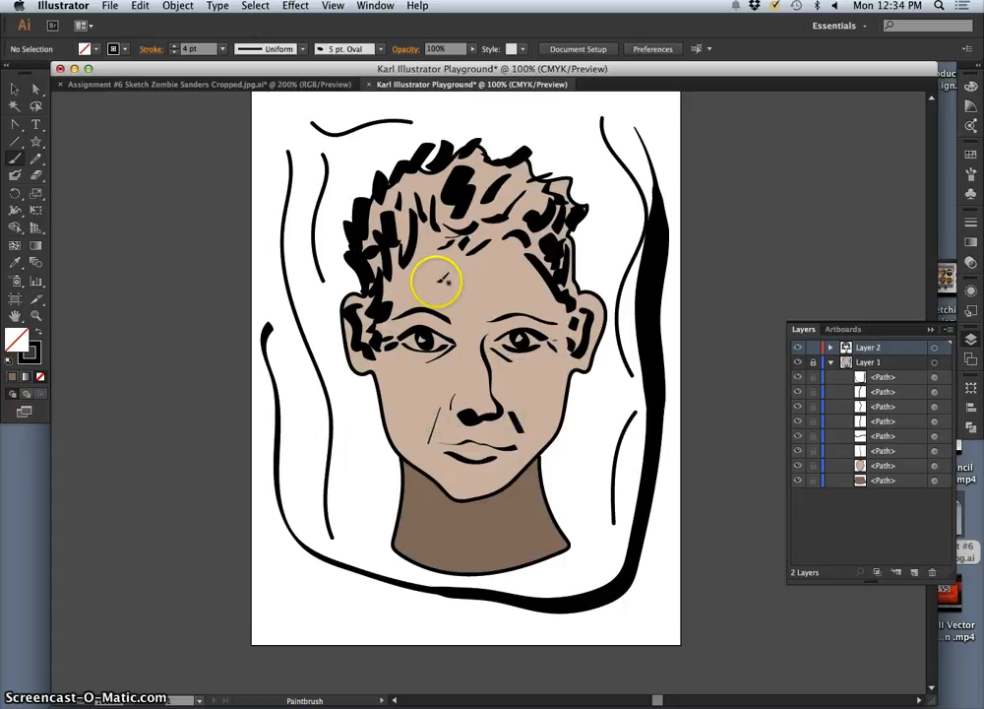
pyautogui.moveTo(471, 285); pyautogui.dragTo(495, 281)
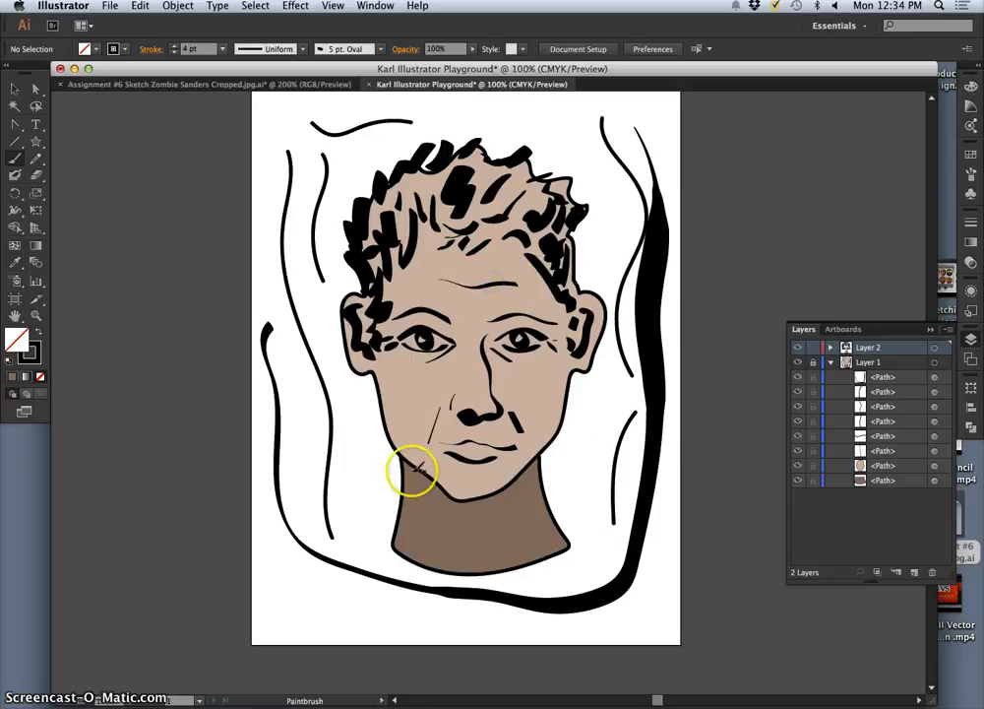
# Step: Paint a thin curved shadow line on the neck below the jaw, undoing the thick first attempt
pyautogui.moveTo(420, 488); pyautogui.dragTo(422, 489)
pyautogui.moveTo(539, 459); pyautogui.dragTo(544, 454)
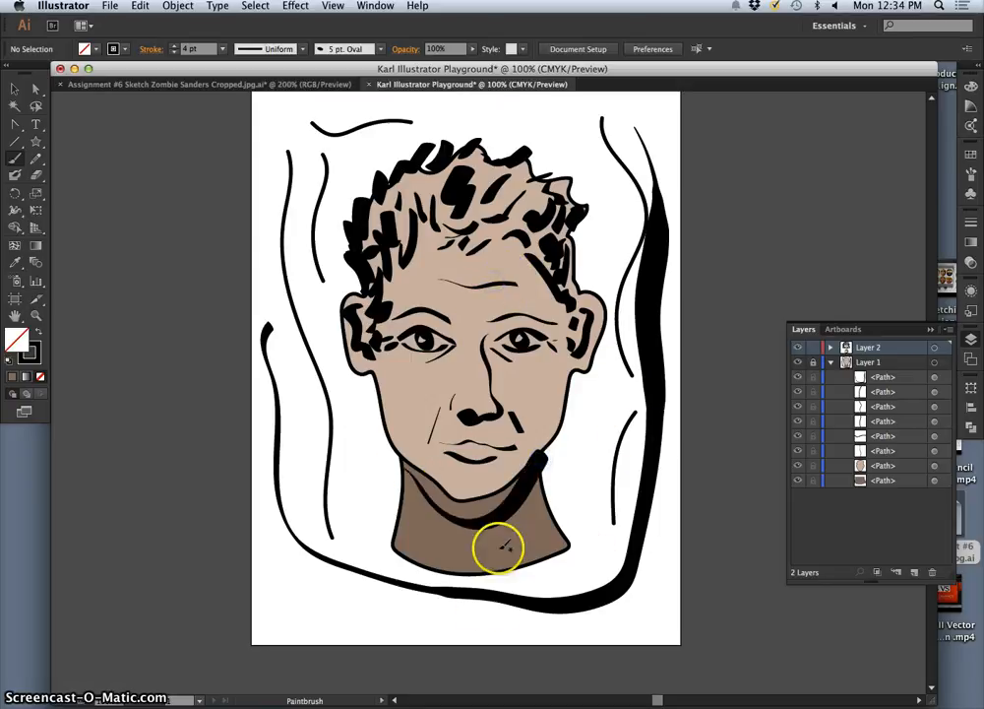
pyautogui.press('super+z')
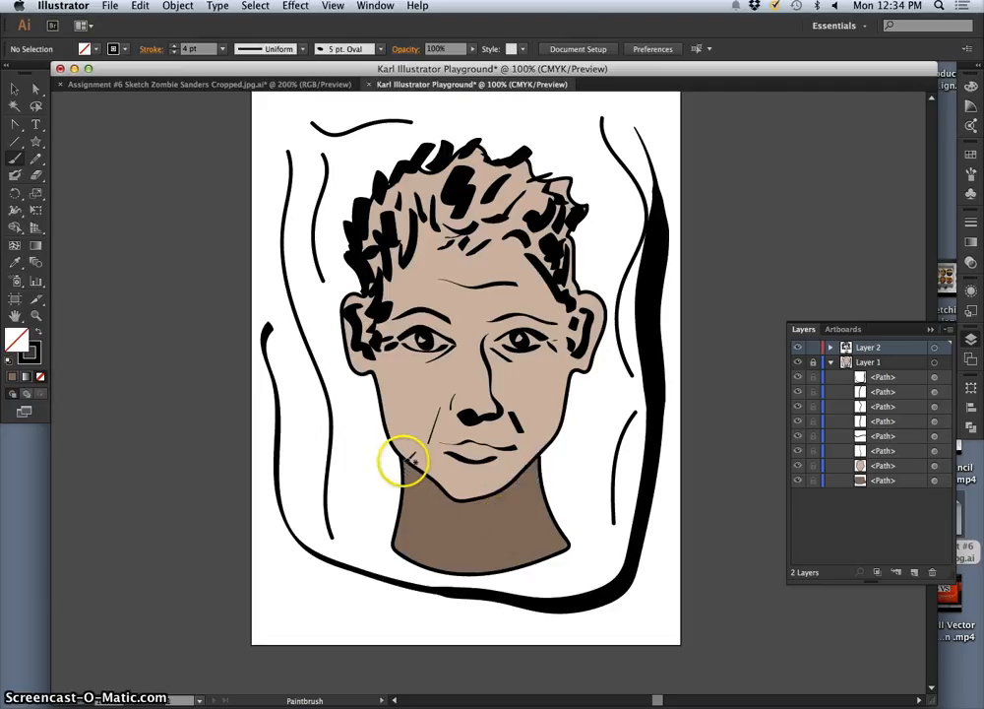
pyautogui.moveTo(421, 488); pyautogui.dragTo(479, 517)
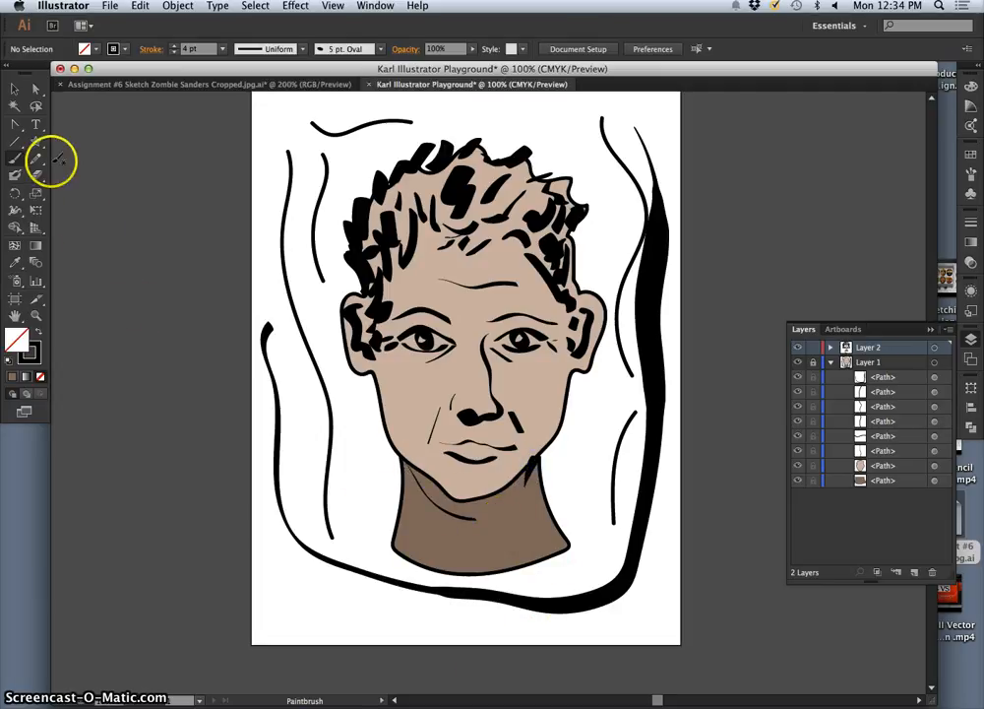
# Step: Unlock Layer 1 and change the neck shape's fill to a lighter tan with the Color Picker
pyautogui.click(14, 89)
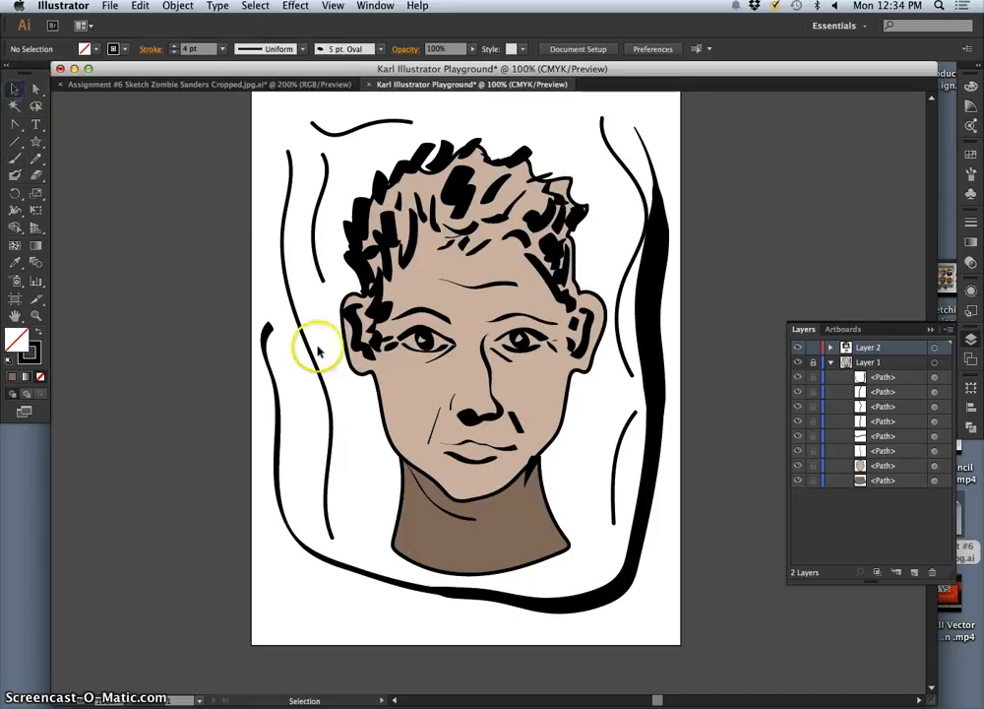
pyautogui.click(815, 362)
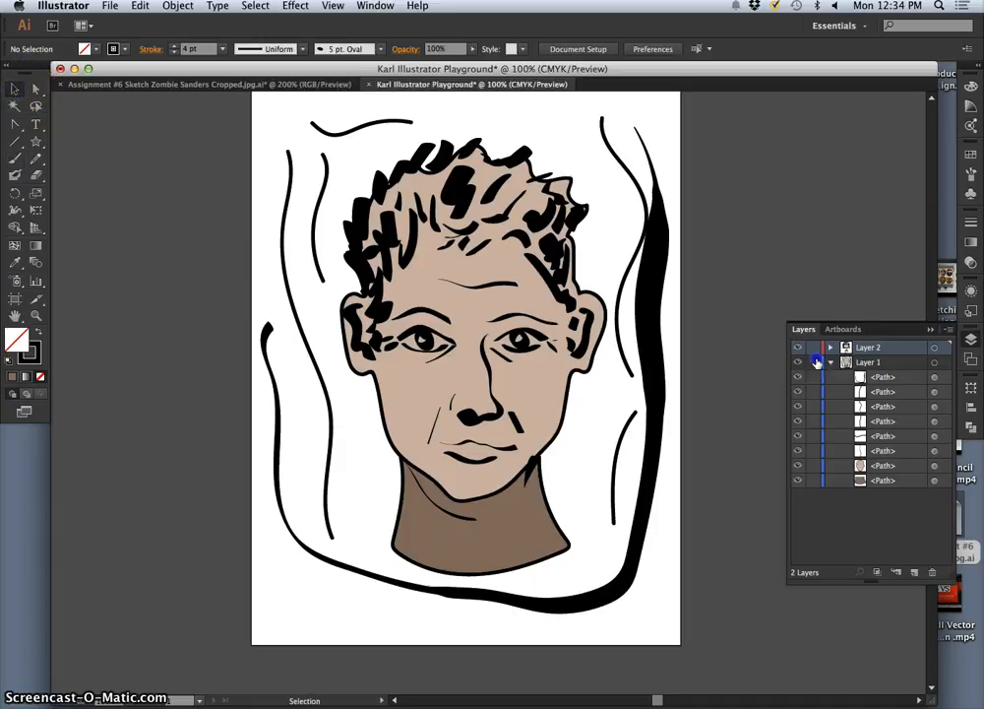
pyautogui.click(433, 528)
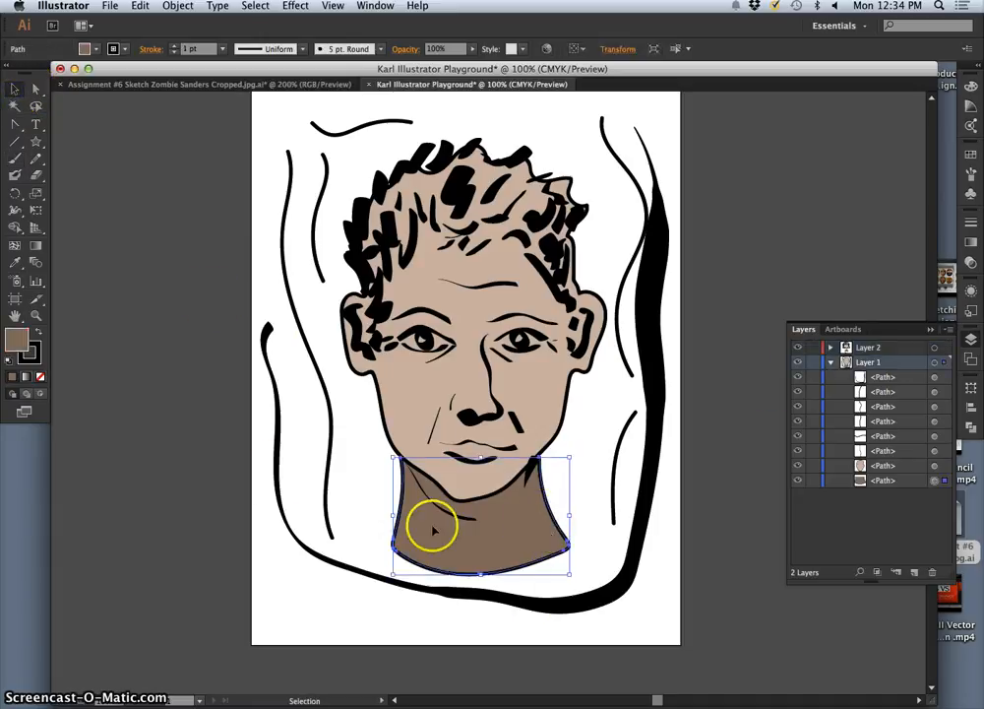
pyautogui.doubleClick(14, 336)
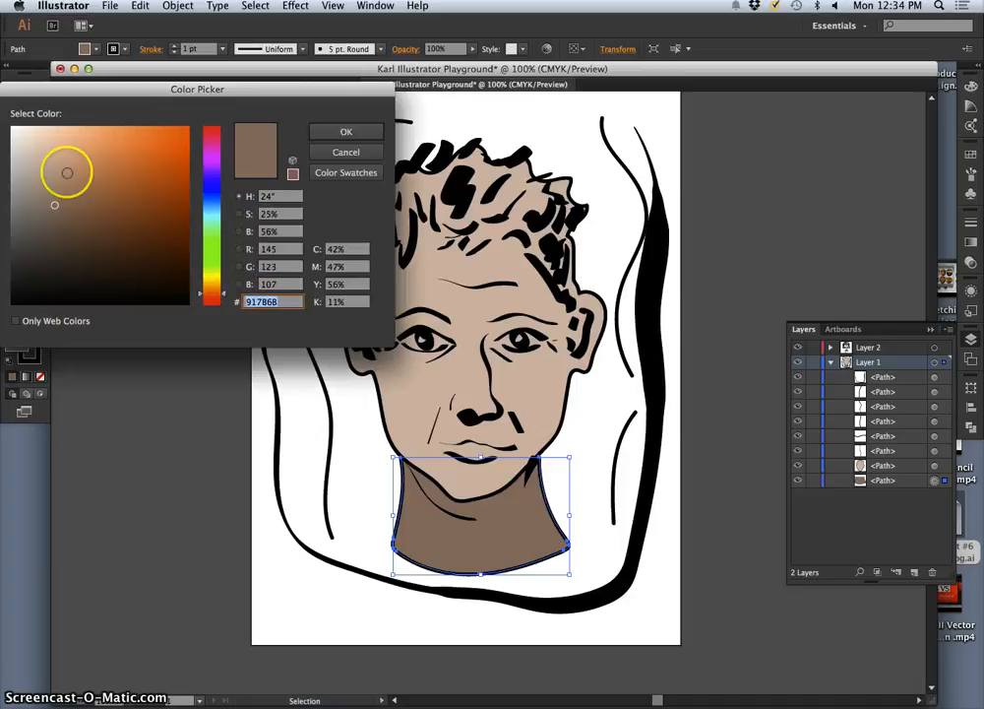
pyautogui.click(45, 166)
pyautogui.click(340, 132)
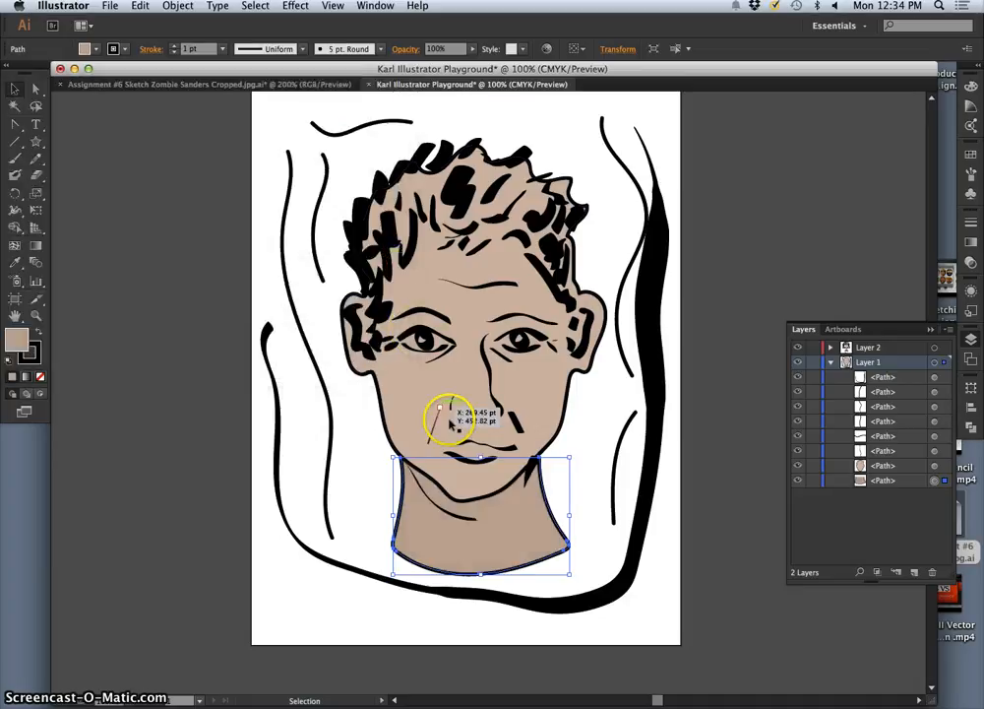
# Step: Change the neck shape's fill to bright orange with the Color Picker
pyautogui.doubleClick(15, 338)
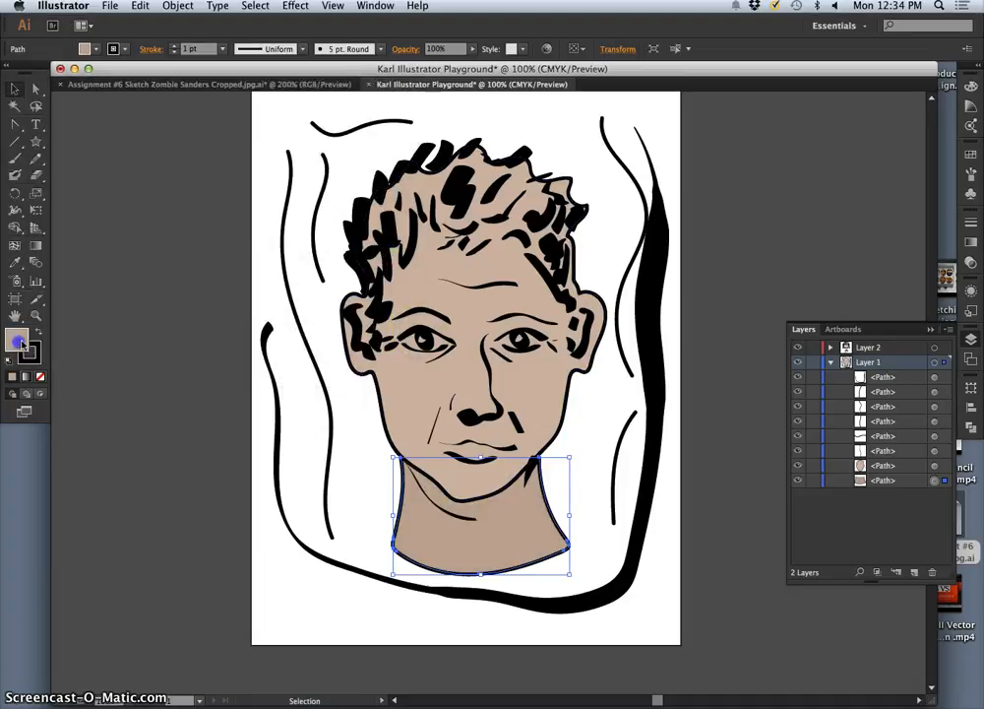
pyautogui.click(170, 145)
pyautogui.click(344, 131)
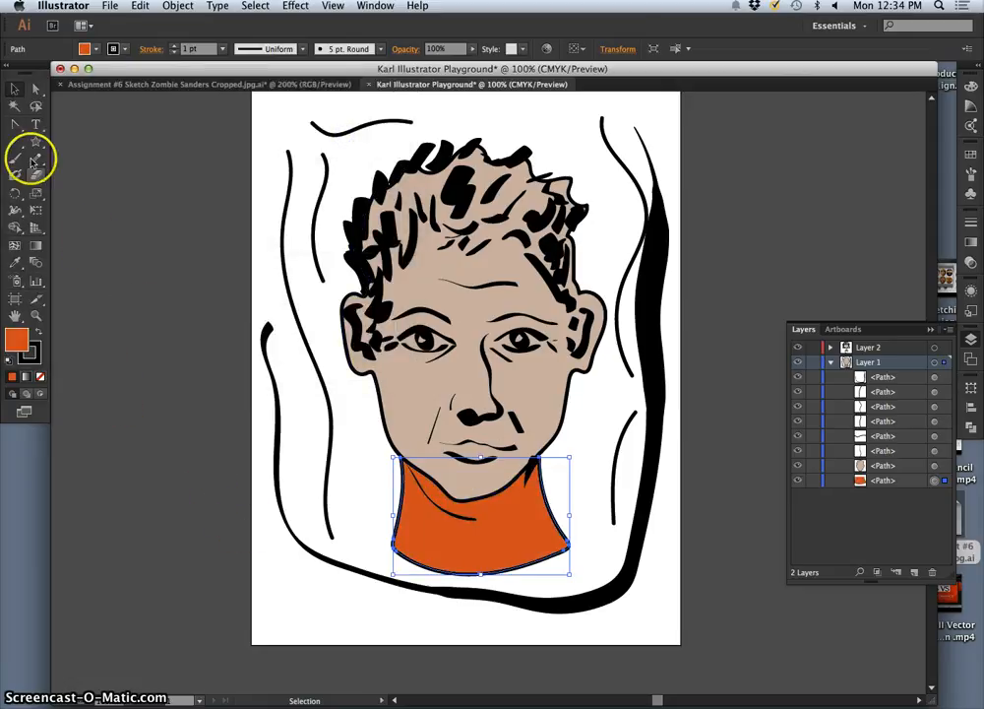
# Step: Sample the face's fill onto the selected neck shape with the Eyedropper
pyautogui.click(16, 263)
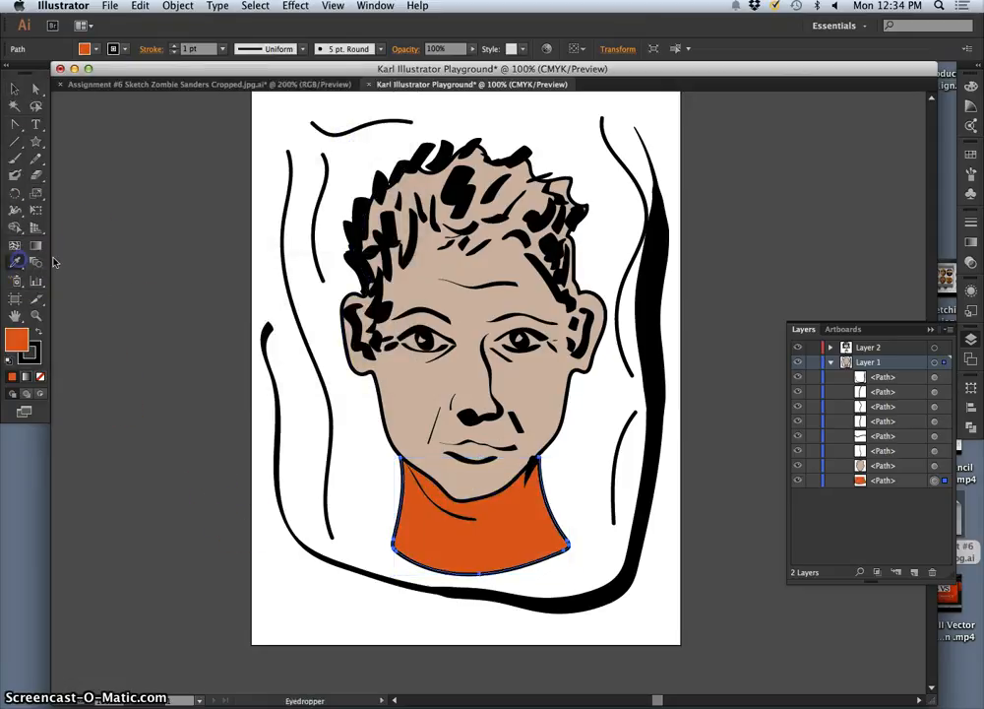
pyautogui.click(427, 284)
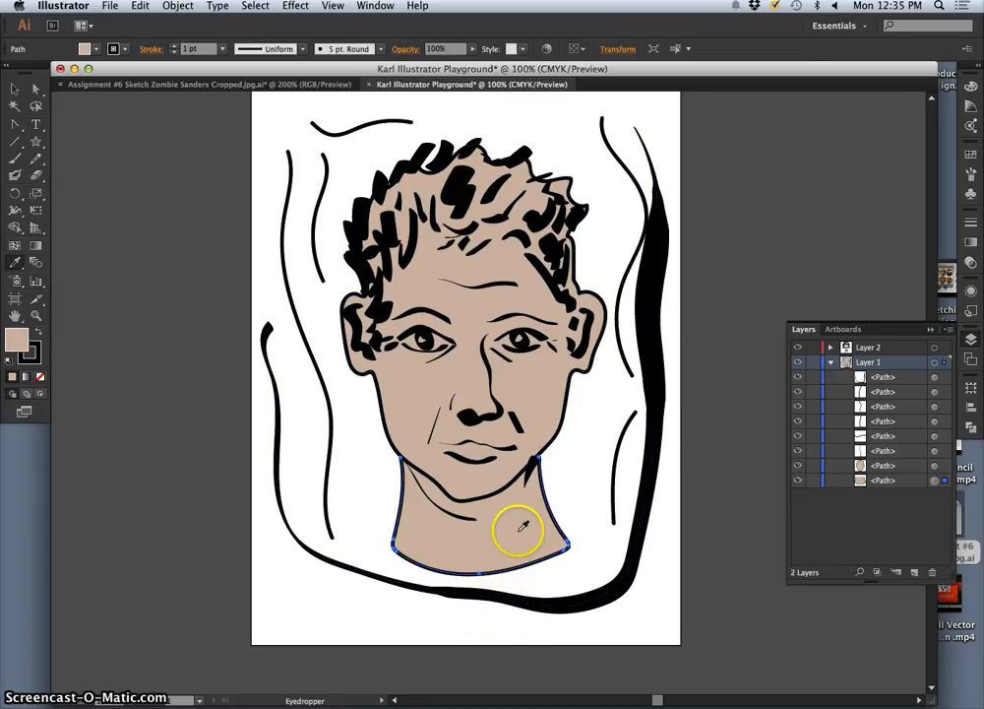
# Step: Try sampling the thick black brush stroke's style onto the neck, undo it, and deselect the neck
pyautogui.click(649, 318)
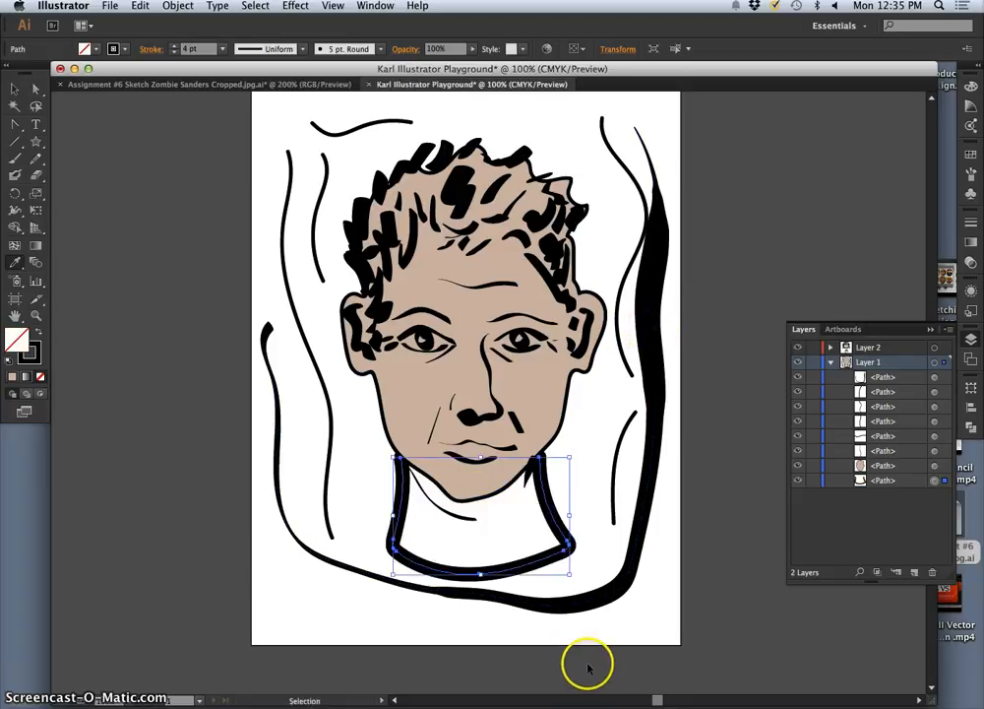
pyautogui.press('super+z')
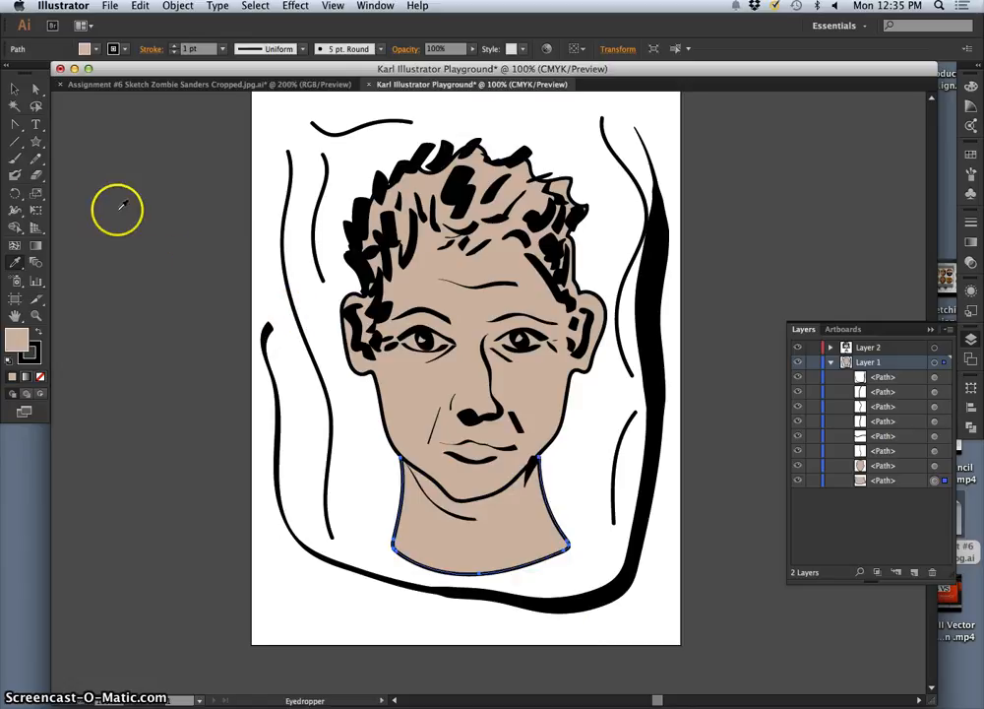
pyautogui.click(34, 88)
pyautogui.click(155, 182)
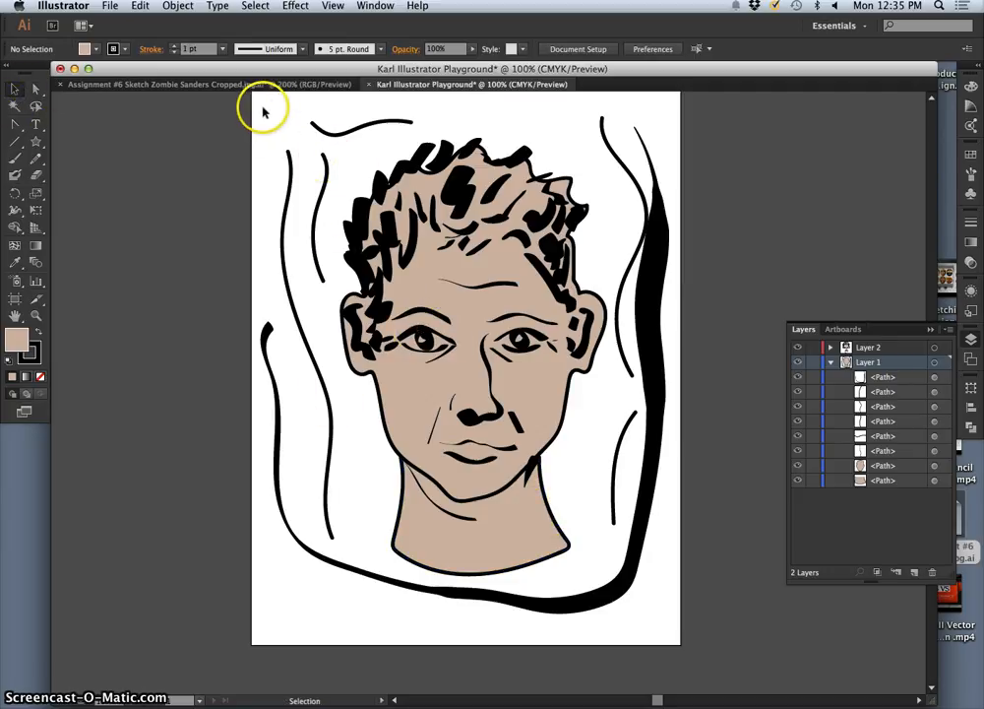
# Step: Scale all the artwork down to about two-thirds of its size, deselect it, and examine the line weights up close
pyautogui.moveTo(313, 140)
pyautogui.mouseDown()
pyautogui.moveTo(647, 517)
pyautogui.moveTo(680, 588)
pyautogui.moveTo(677, 623)
pyautogui.mouseUp()
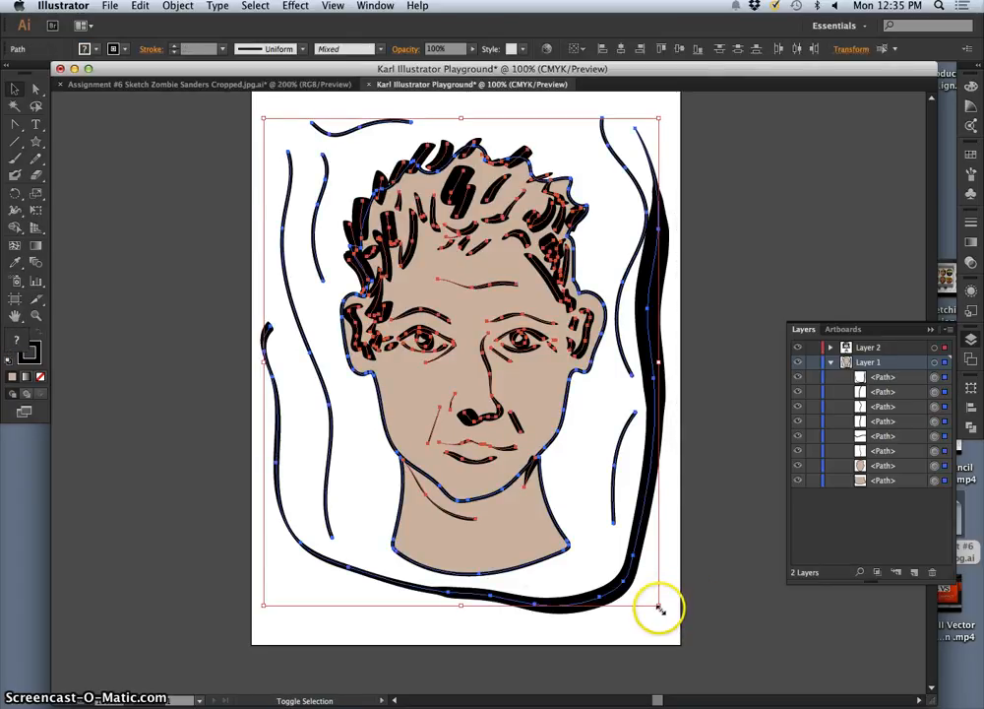
pyautogui.moveTo(659, 605); pyautogui.dragTo(525, 439)
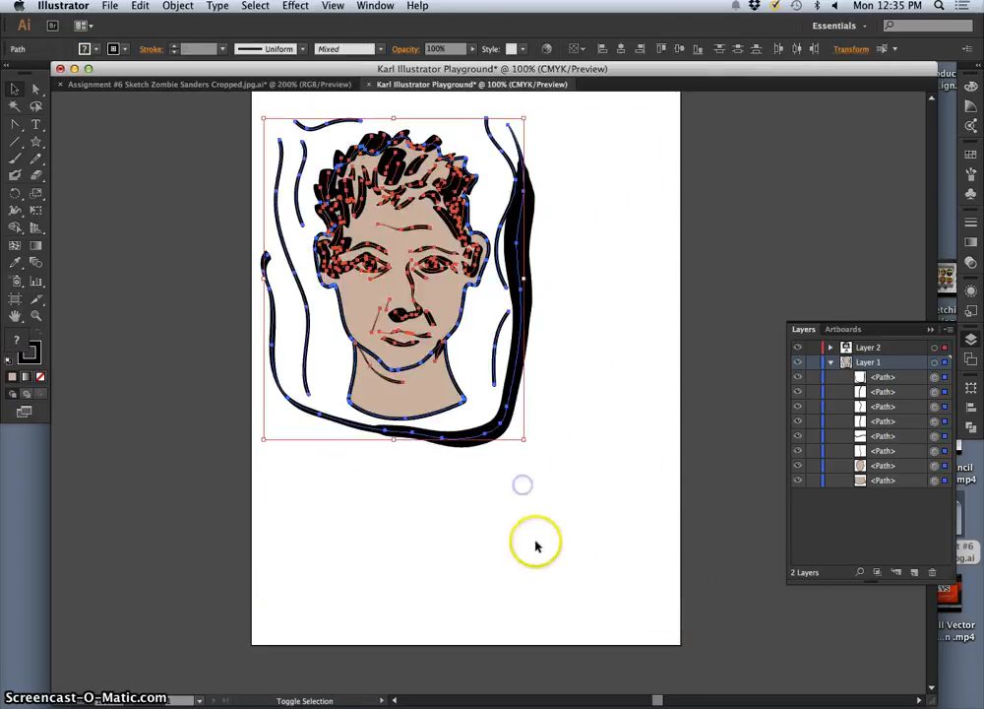
pyautogui.click(553, 512)
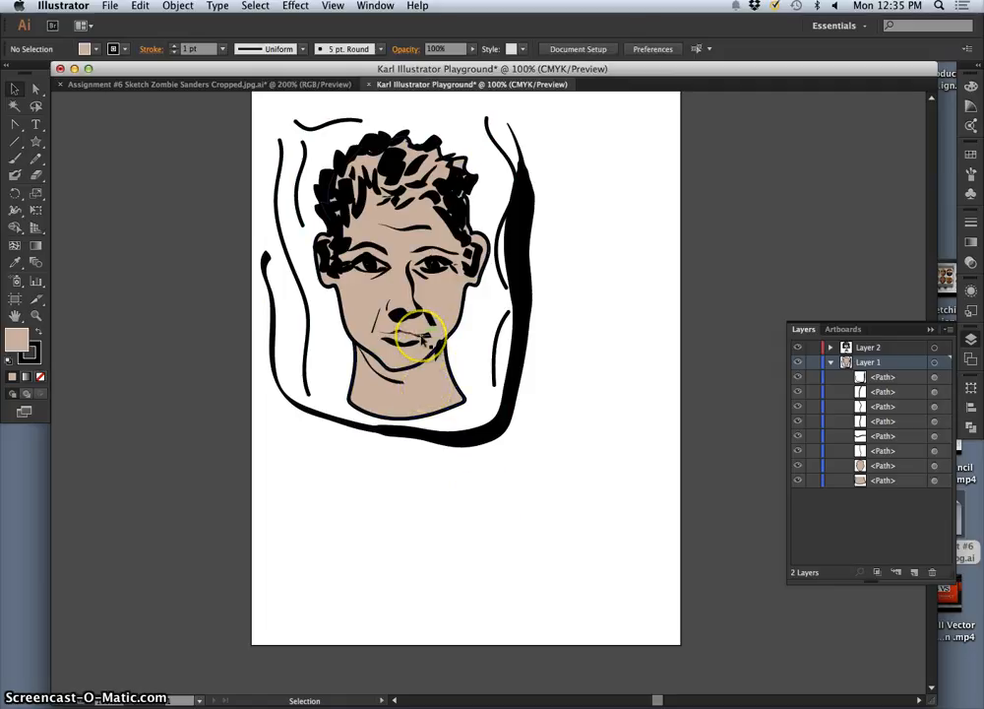
pyautogui.press('super+equal')
pyautogui.press('super+equal')
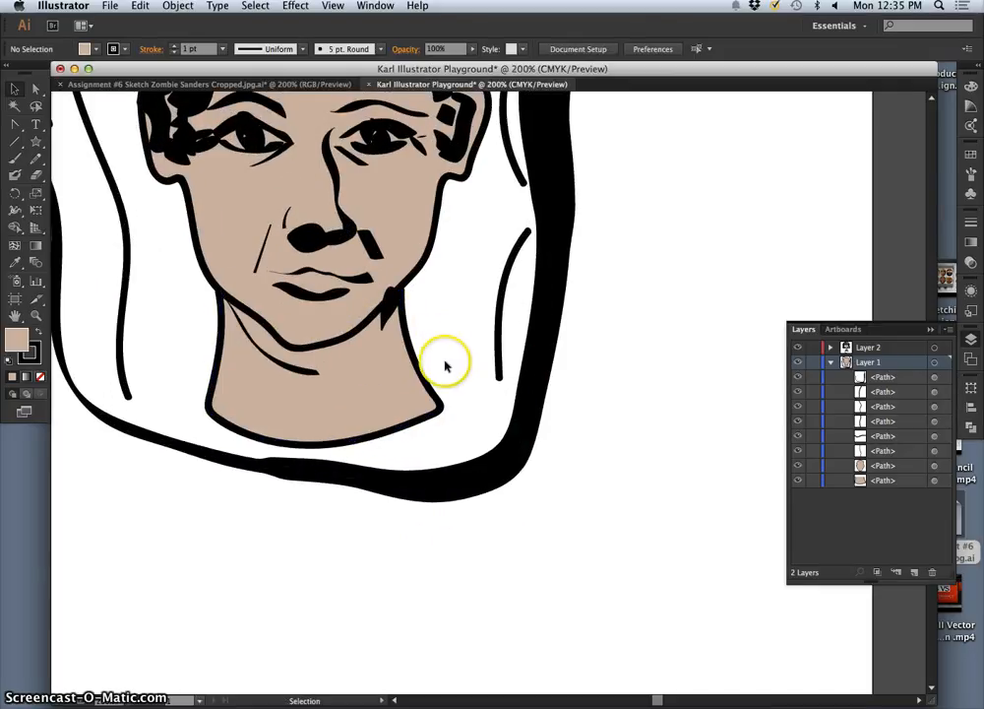
pyautogui.scroll(5, 445, 357)
pyautogui.hscroll(-5, 445, 357)
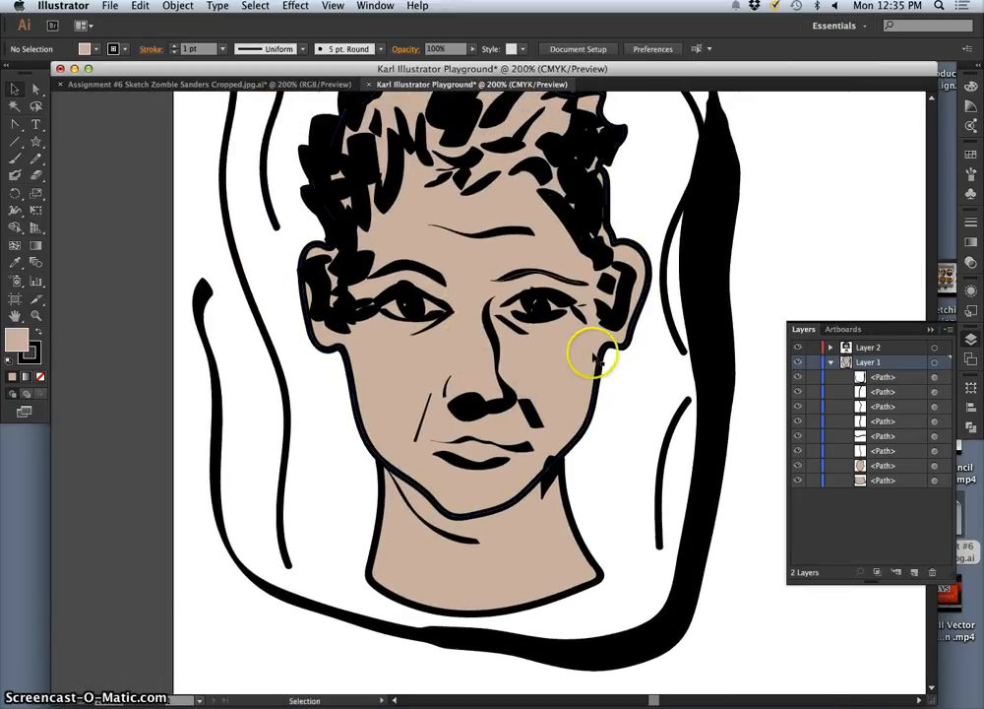
# Step: Undo the scaling of the artwork and the Eyedropper fill change on the neck
pyautogui.press('super+z')
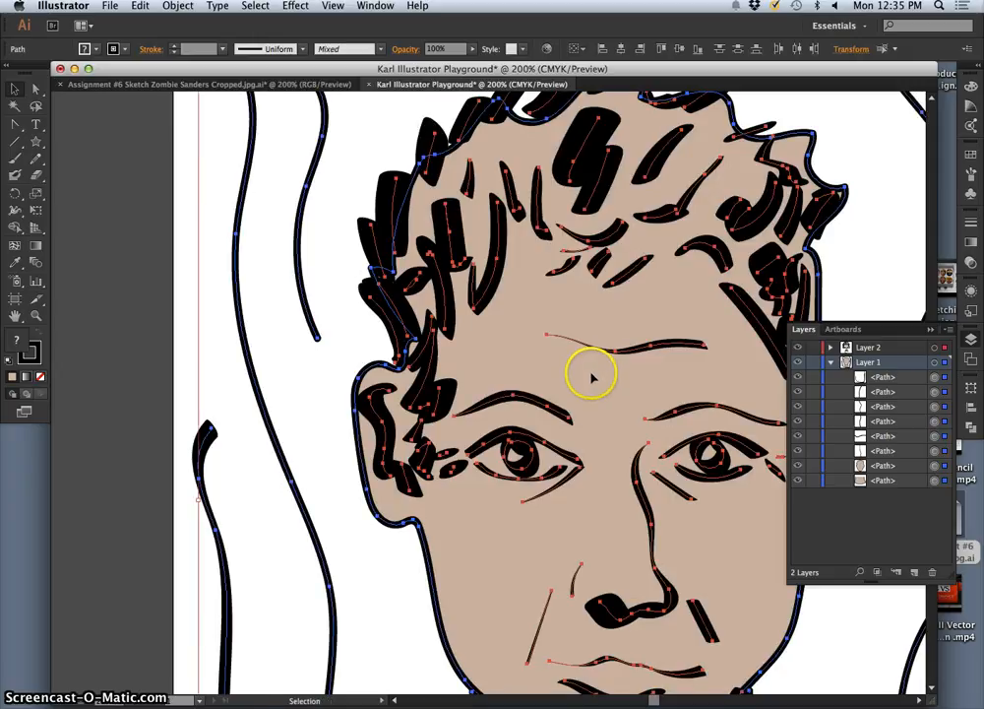
pyautogui.press('super+minus')
pyautogui.press('super+minus')
pyautogui.press('v')
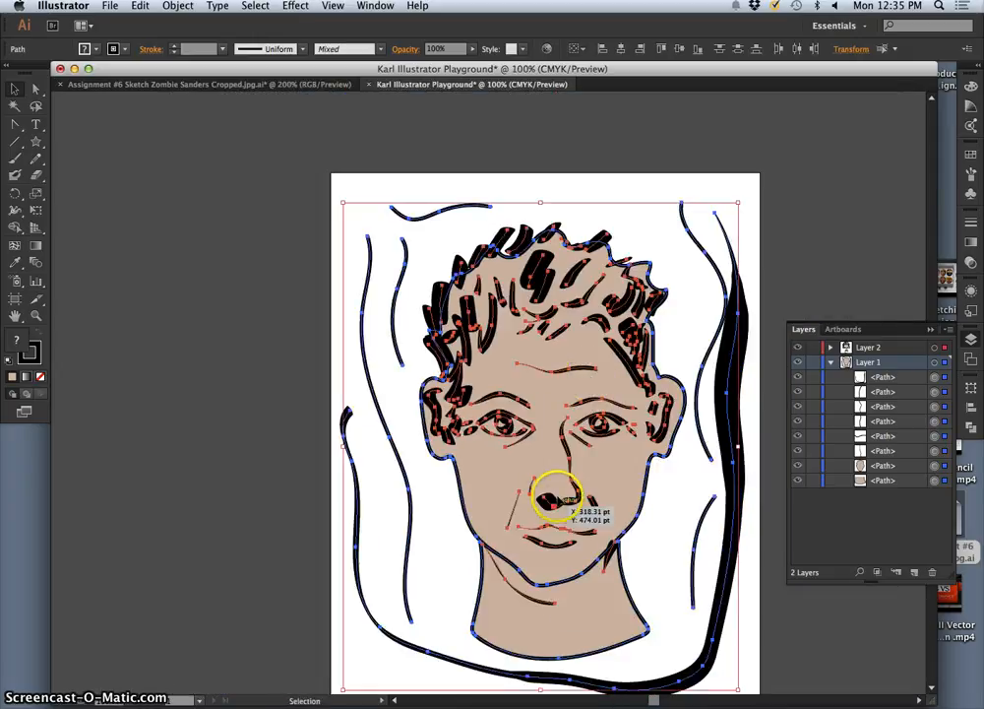
pyautogui.press('super+z')
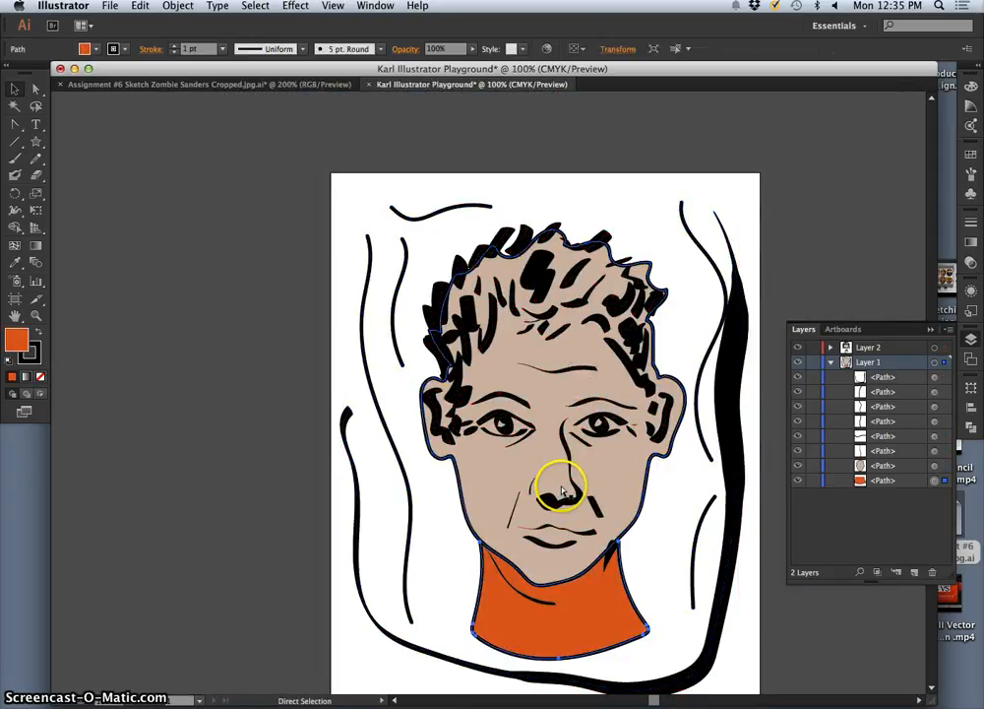
pyautogui.press('v')
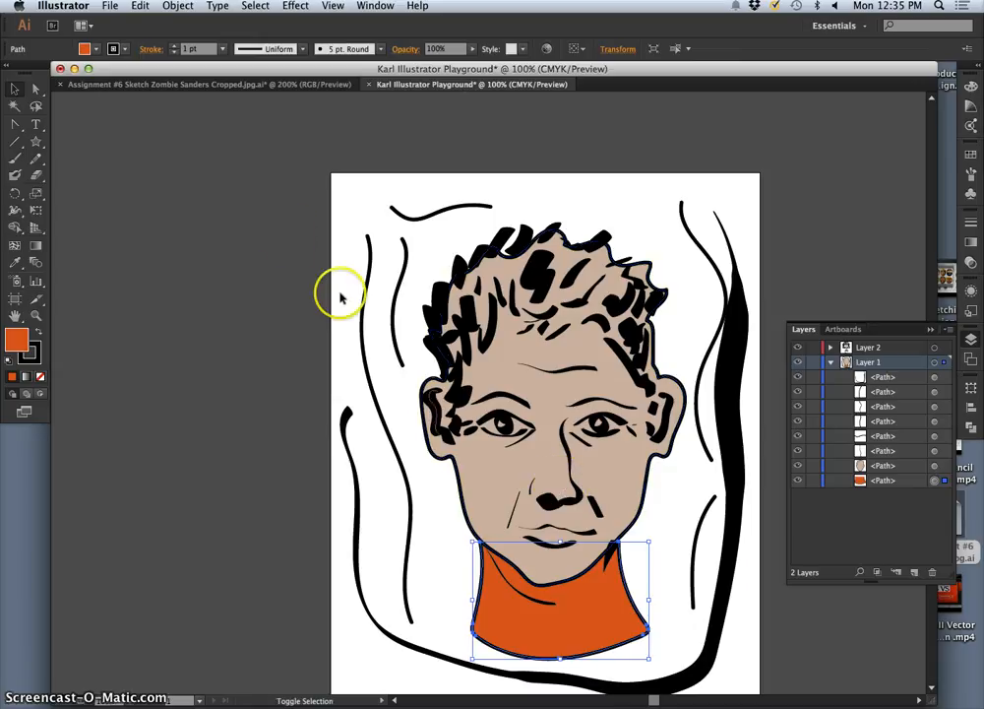
# Step: Redo the Eyedropper fill on the neck and the scaling of all the artwork
pyautogui.click(138, 5)
pyautogui.click(151, 37)
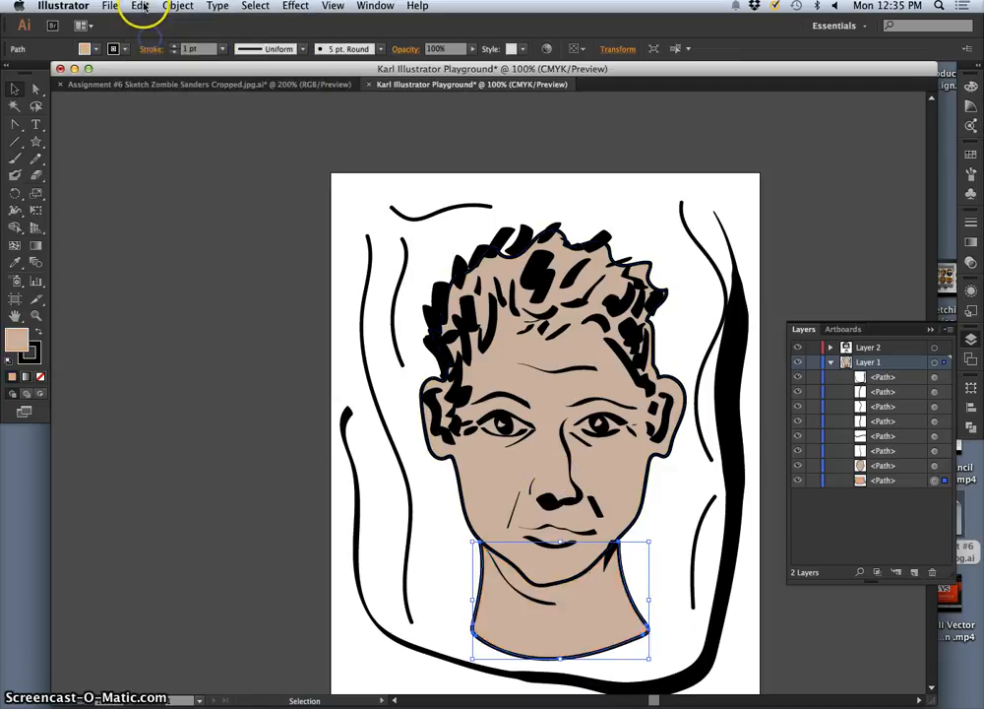
pyautogui.click(139, 6)
pyautogui.click(142, 36)
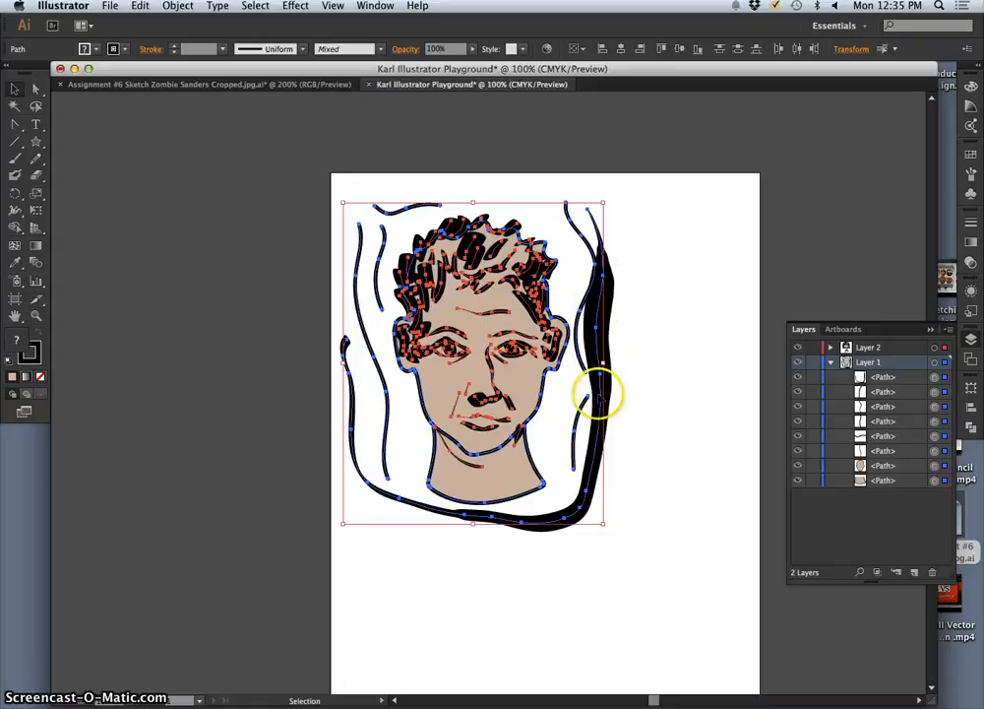
# Step: Undo the scaling of the artwork and deselect everything
pyautogui.click(140, 7)
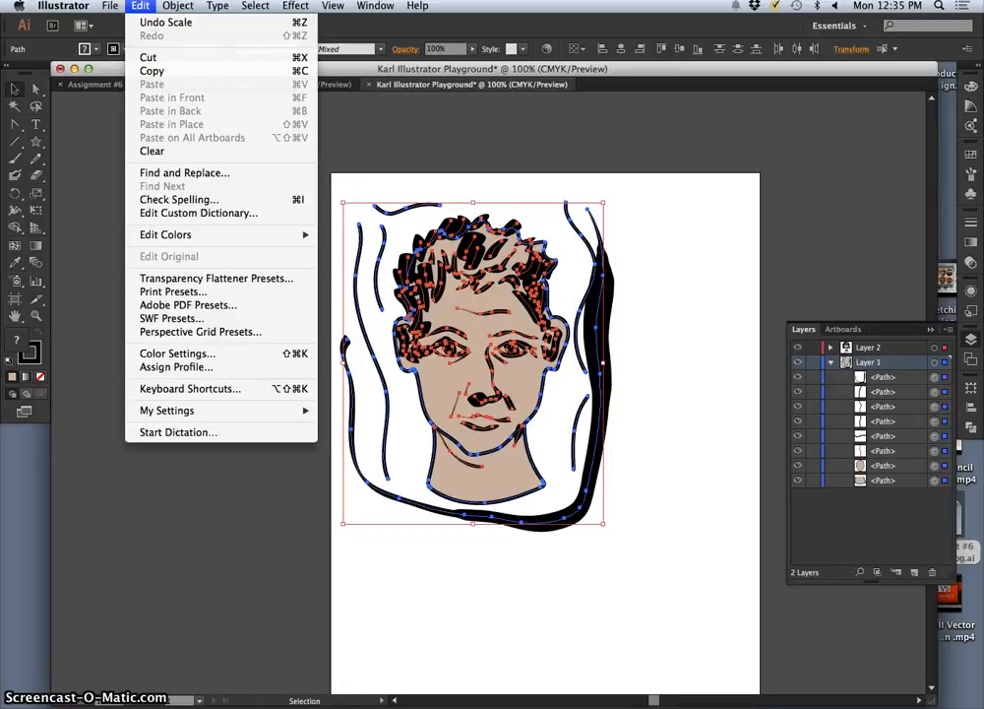
pyautogui.moveTo(173, 8)
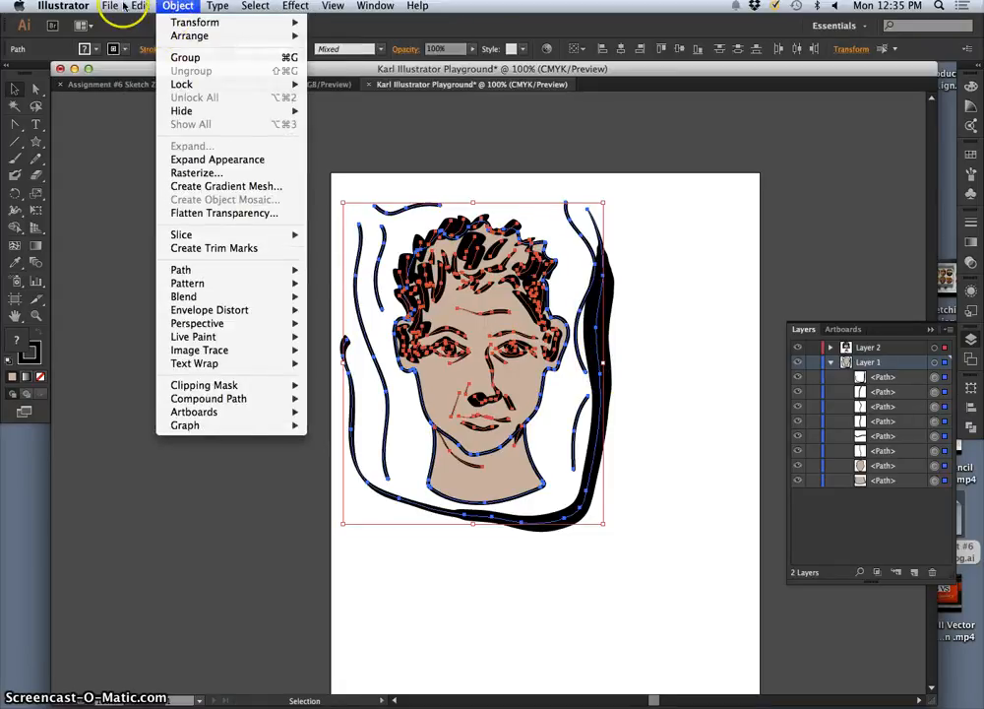
pyautogui.moveTo(110, 7)
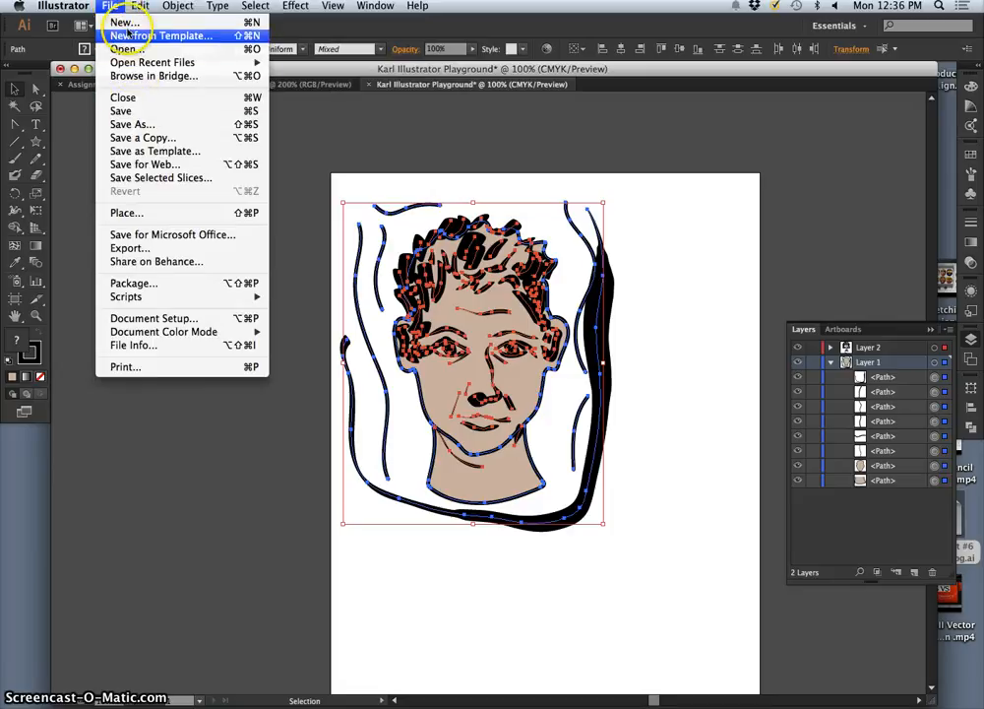
pyautogui.click(166, 23)
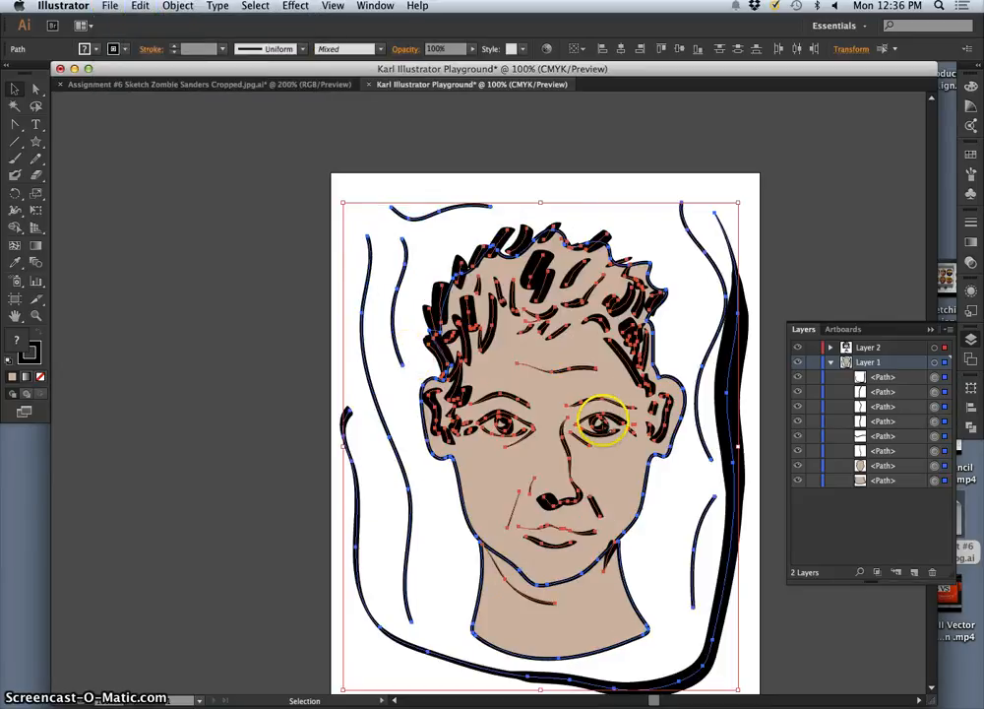
pyautogui.click(747, 585)
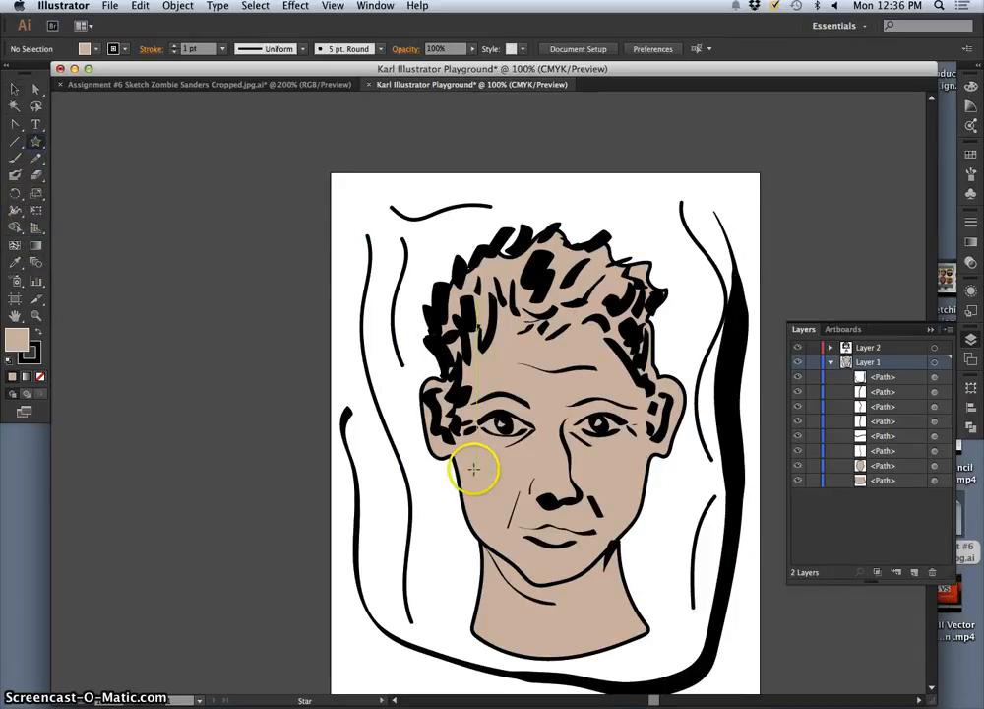
# Step: Draw a small five-pointed star on the cheek below the left-hand eye and fill it with dusty pink D1B0B7
pyautogui.moveTo(477, 468)
pyautogui.mouseDown()
pyautogui.moveTo(503, 493)
pyautogui.moveTo(477, 492)
pyautogui.mouseUp()
pyautogui.doubleClick(17, 339)
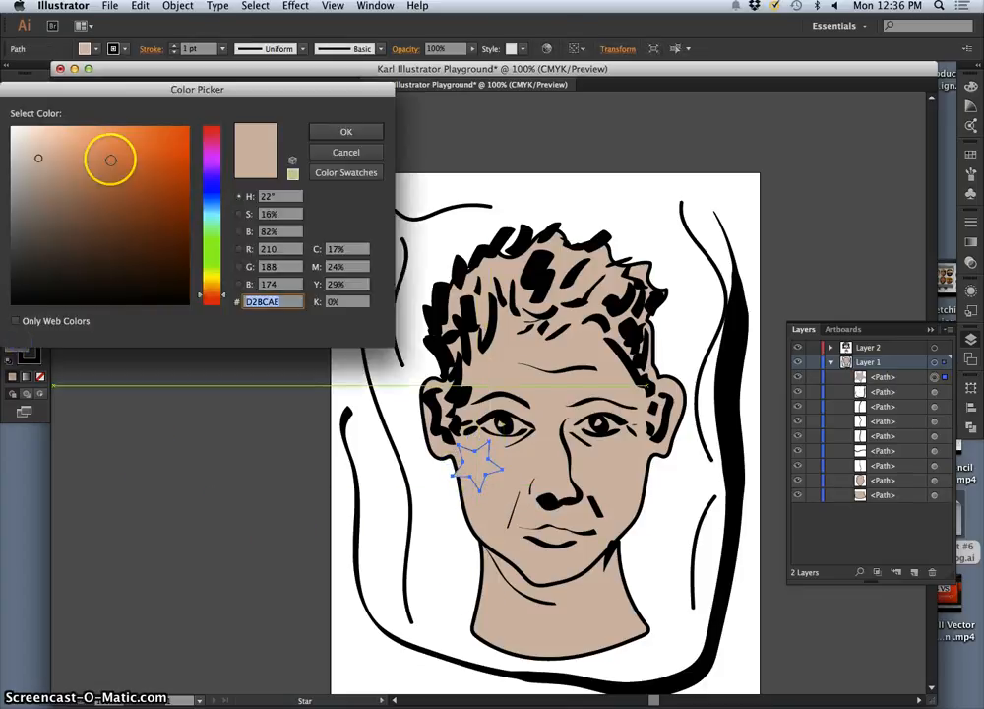
pyautogui.click(217, 133)
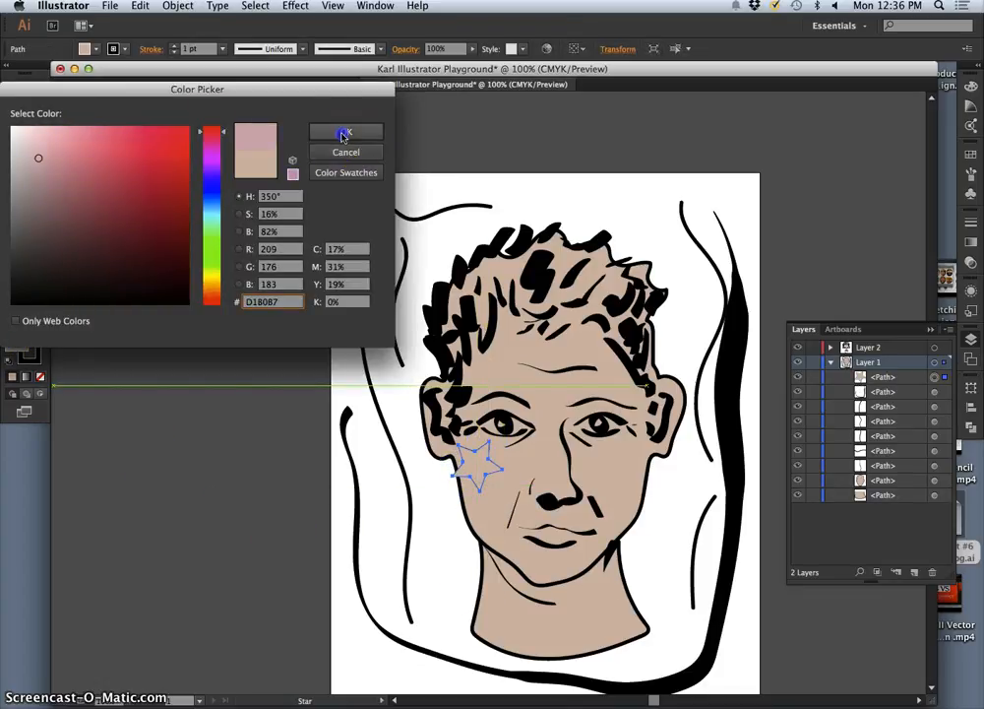
pyautogui.click(343, 132)
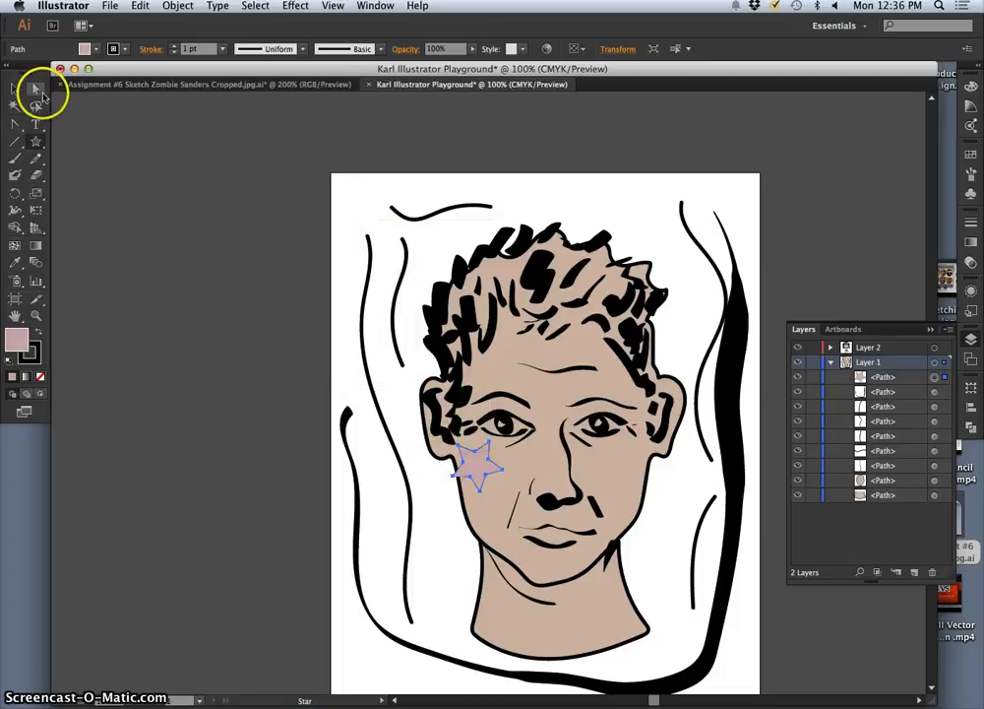
# Step: Move the star further inside the cheek, remove its stroke, and deselect it
pyautogui.click(19, 89)
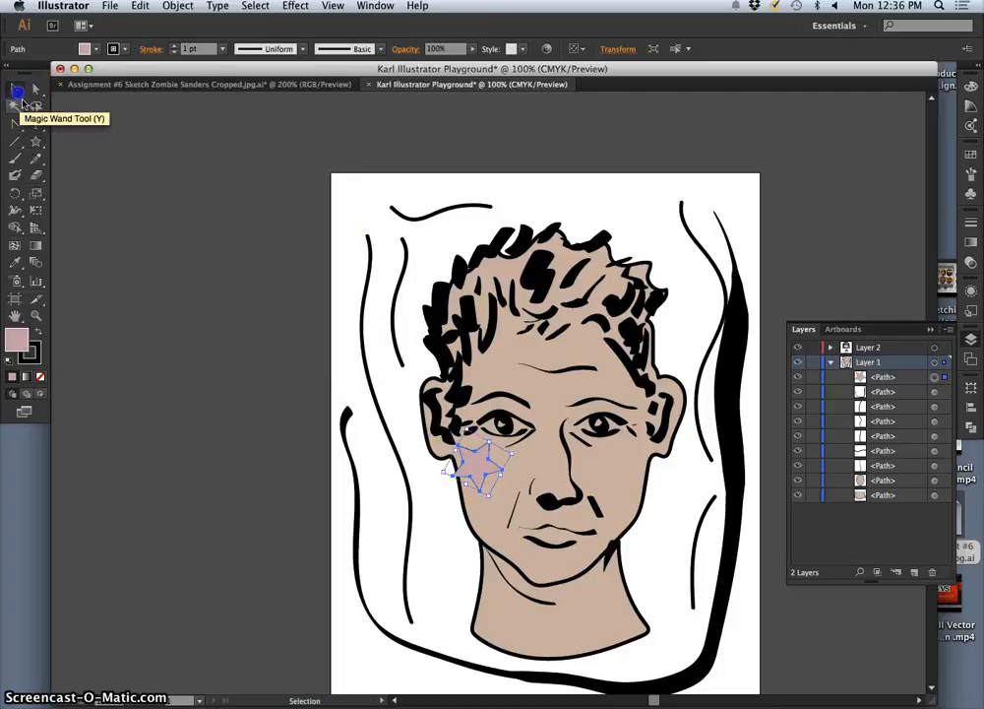
pyautogui.moveTo(473, 453); pyautogui.dragTo(495, 479)
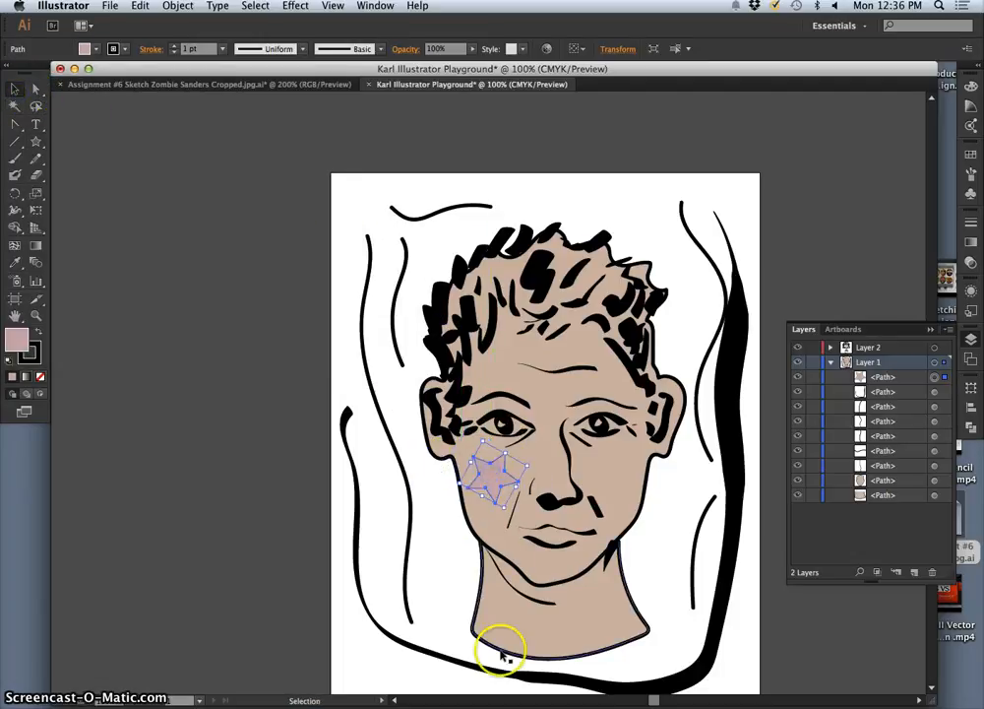
pyautogui.click(38, 349)
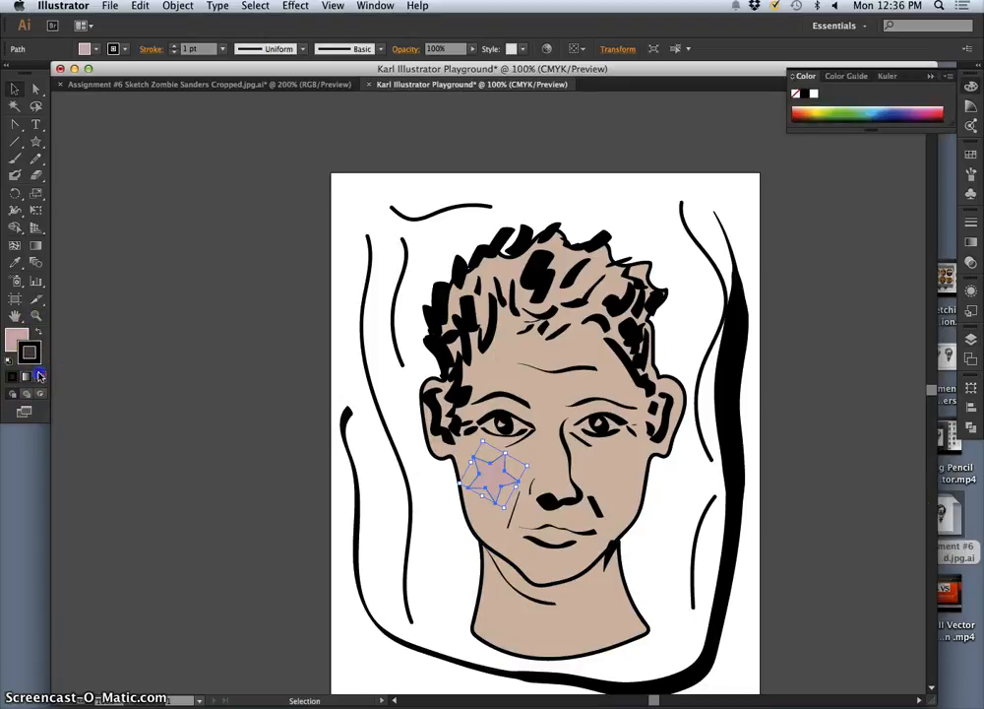
pyautogui.click(39, 375)
pyautogui.click(165, 408)
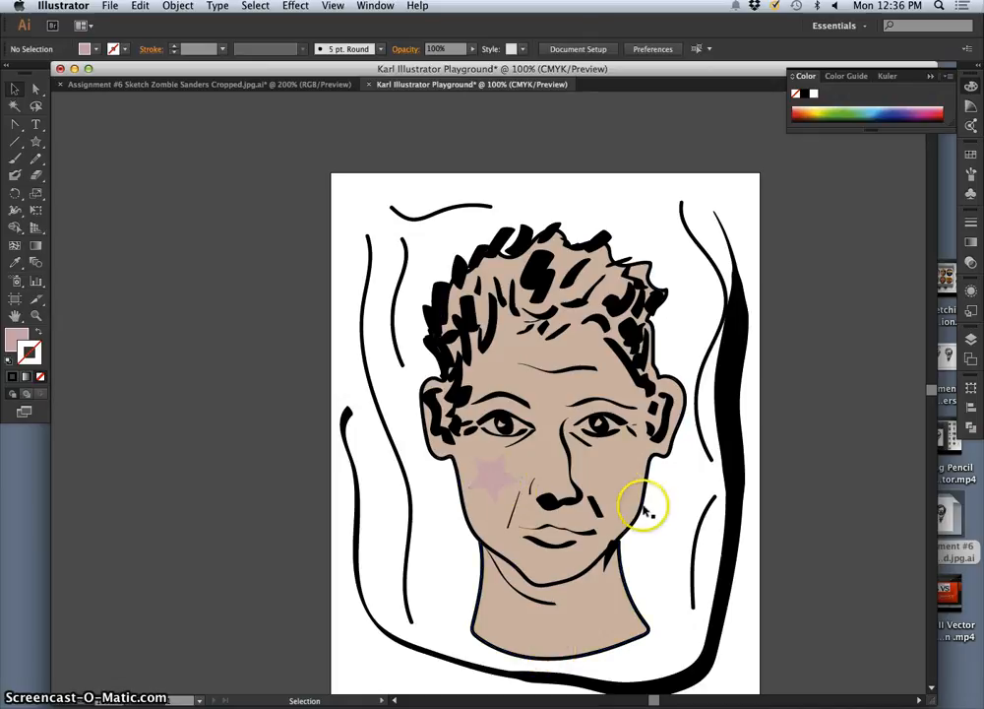
# Step: Select the star on the cheek and open the Gradient tool's settings
pyautogui.click(486, 473)
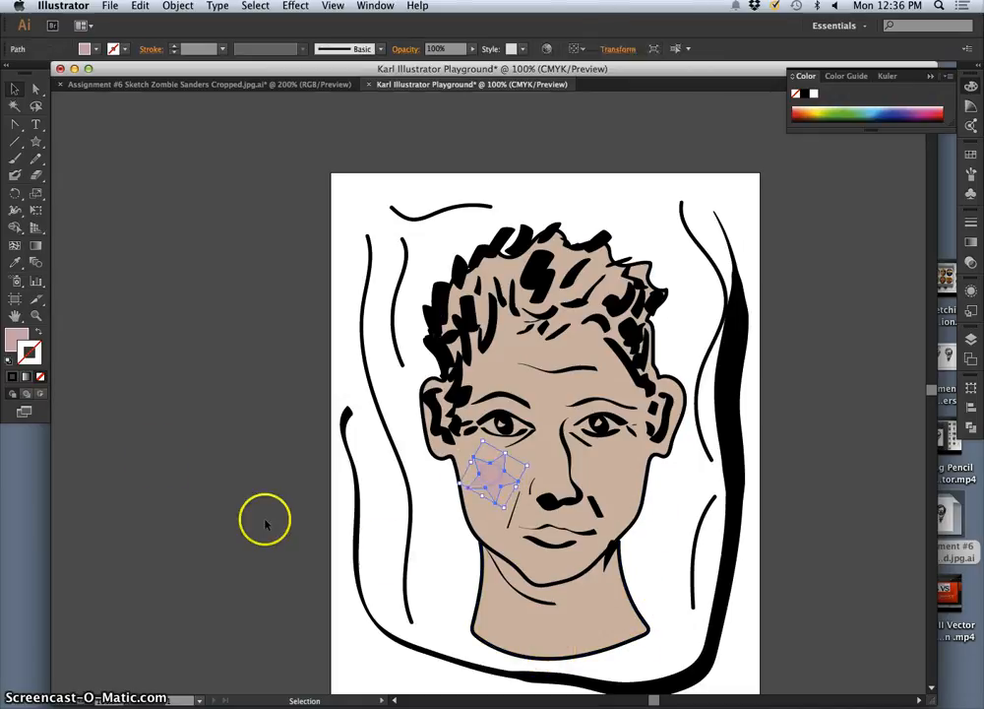
pyautogui.click(36, 248)
pyautogui.doubleClick(38, 248)
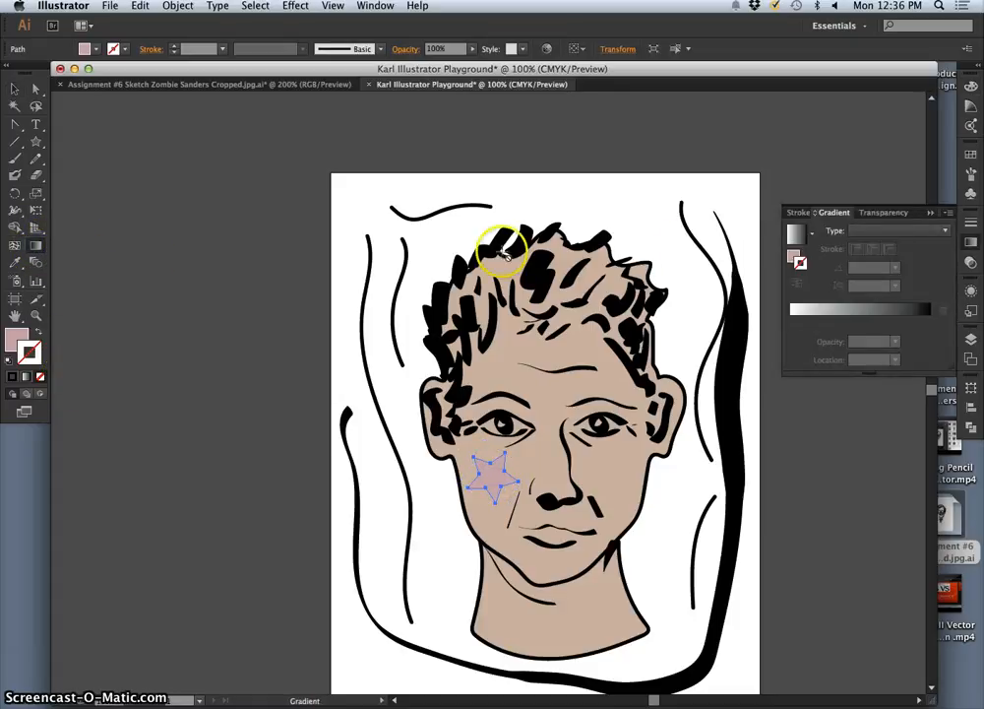